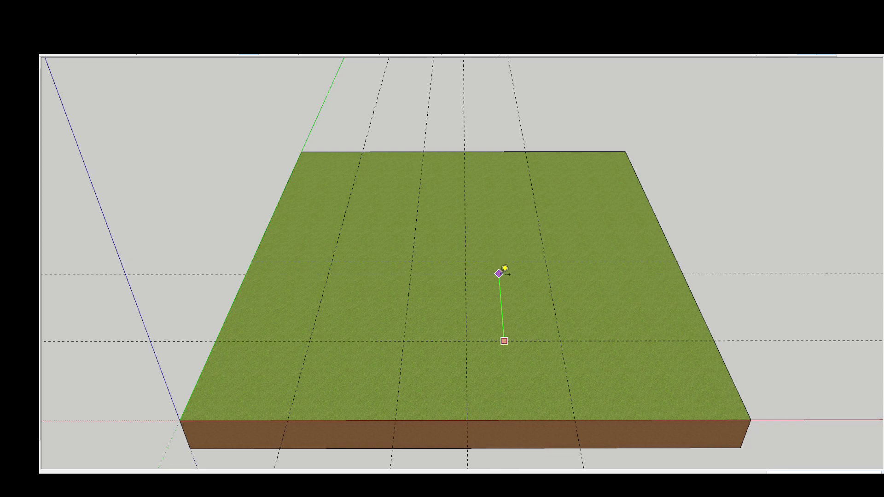
Step: Draw a small square on the grass and move it to the first footing pit's position
{"action": "mouse_move", "coordinate": [507, 259]}
{"action": "middle_mouse_down"}
{"action": "mouse_move", "coordinate": [484, 336]}
{"action": "mouse_move", "coordinate": [407, 352]}
{"action": "mouse_move", "coordinate": [407, 365]}
{"action": "mouse_move", "coordinate": [297, 340]}
{"action": "middle_mouse_up"}
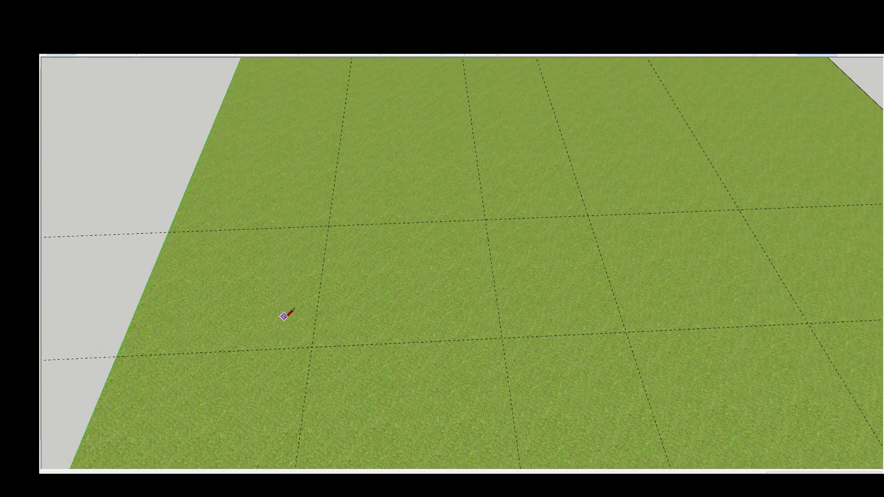
{"action": "key", "text": "space"}
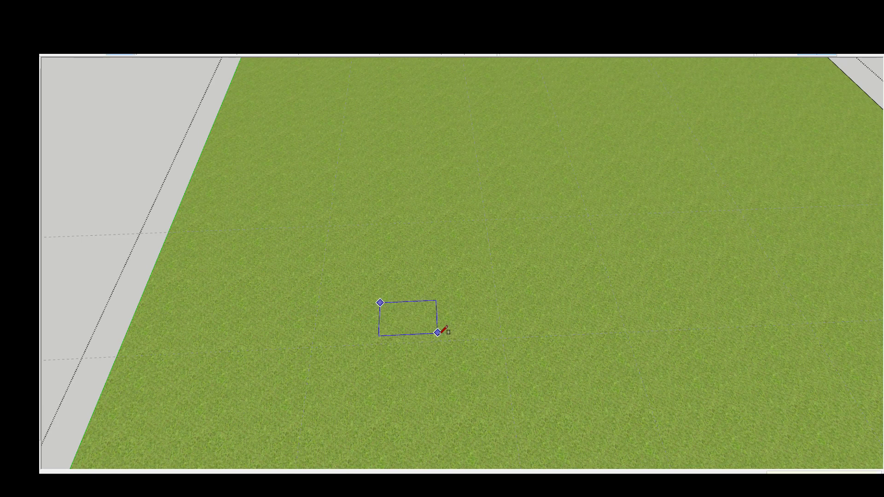
{"action": "left_click", "coordinate": [429, 338]}
{"action": "key", "text": "space"}
{"action": "left_click", "coordinate": [419, 324]}
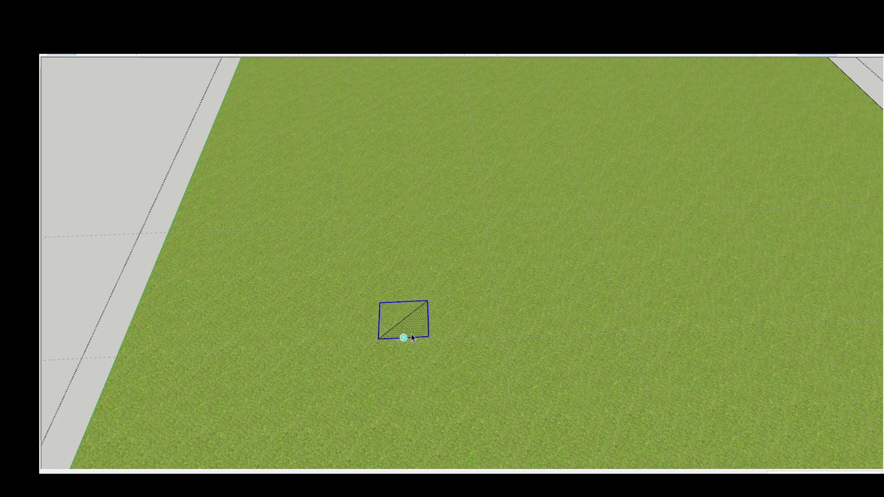
{"action": "double_click", "coordinate": [404, 318]}
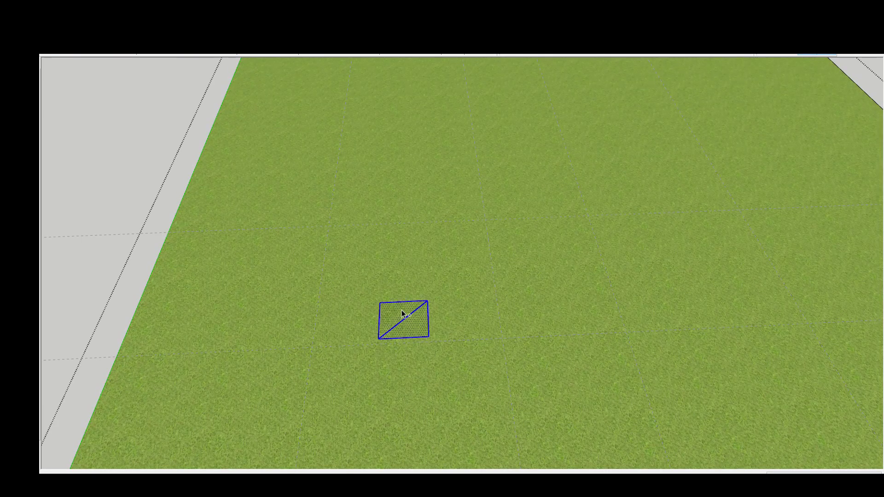
{"action": "key", "text": "m"}
{"action": "left_click", "coordinate": [404, 319]}
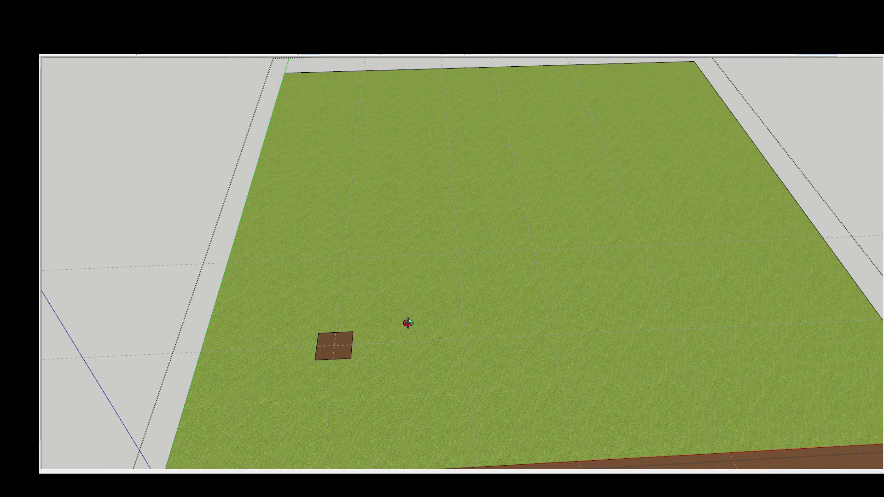
Step: Copy the square three times to form the top row of four
{"action": "left_click", "coordinate": [343, 339]}
{"action": "left_click", "coordinate": [356, 212]}
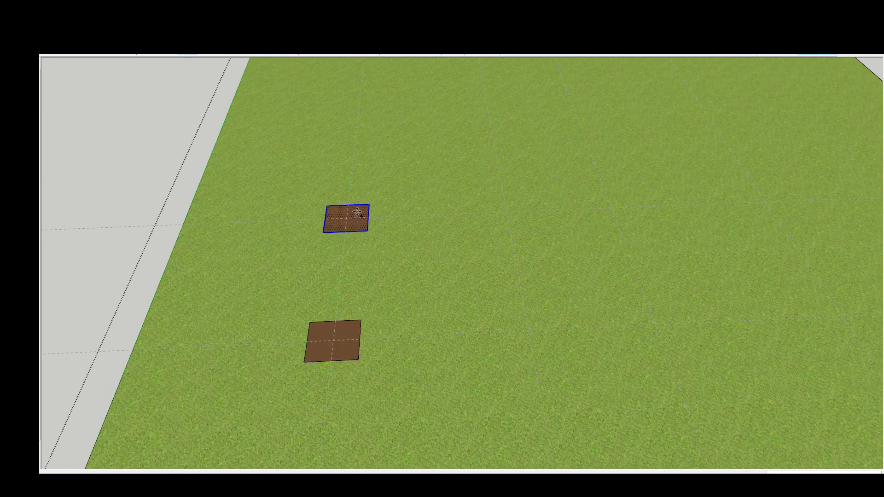
{"action": "left_click", "coordinate": [508, 212]}
{"action": "left_click", "coordinate": [737, 201]}
{"action": "scroll", "coordinate": [612, 236], "scroll_direction": "down", "scroll_amount": 3}
{"action": "scroll", "coordinate": [612, 235], "scroll_direction": "up", "scroll_amount": 3}
Step: Copy a square three times to form a matching bottom row of four
{"action": "left_click", "coordinate": [608, 216]}
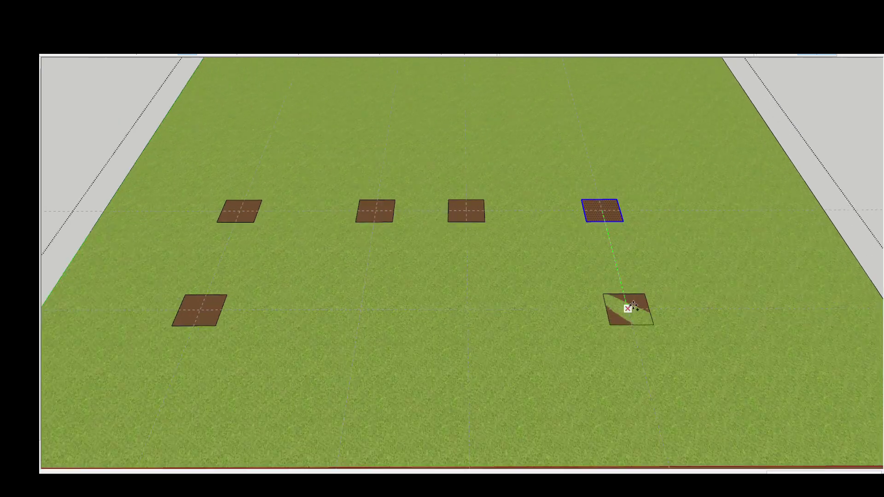
{"action": "left_click", "coordinate": [628, 308]}
{"action": "left_click", "coordinate": [466, 308]}
{"action": "left_click", "coordinate": [361, 308]}
{"action": "middle_click_drag", "start_coordinate": [361, 308], "coordinate": [521, 269]}
{"action": "scroll", "coordinate": [534, 276], "scroll_direction": "down", "scroll_amount": 2}
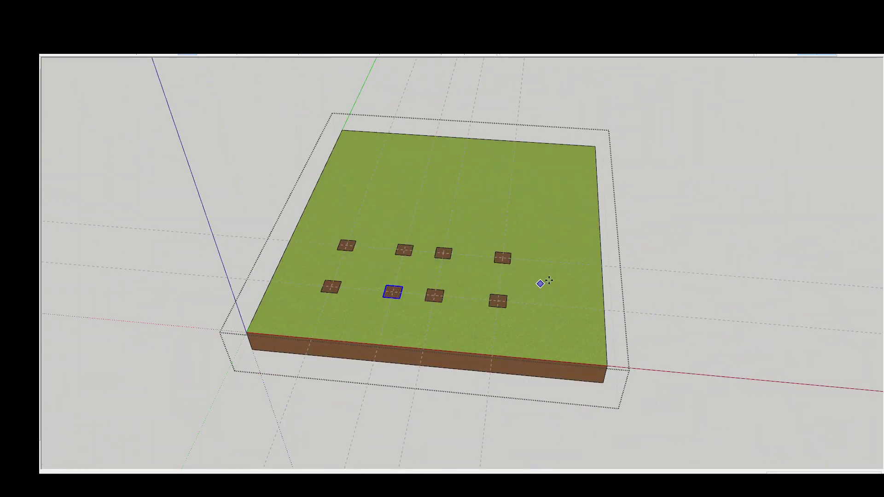
{"action": "key", "text": "space"}
{"action": "scroll", "coordinate": [396, 308], "scroll_direction": "up", "scroll_amount": 3}
{"action": "scroll", "coordinate": [316, 286], "scroll_direction": "up", "scroll_amount": 3}
{"action": "scroll", "coordinate": [321, 274], "scroll_direction": "up", "scroll_amount": 2}
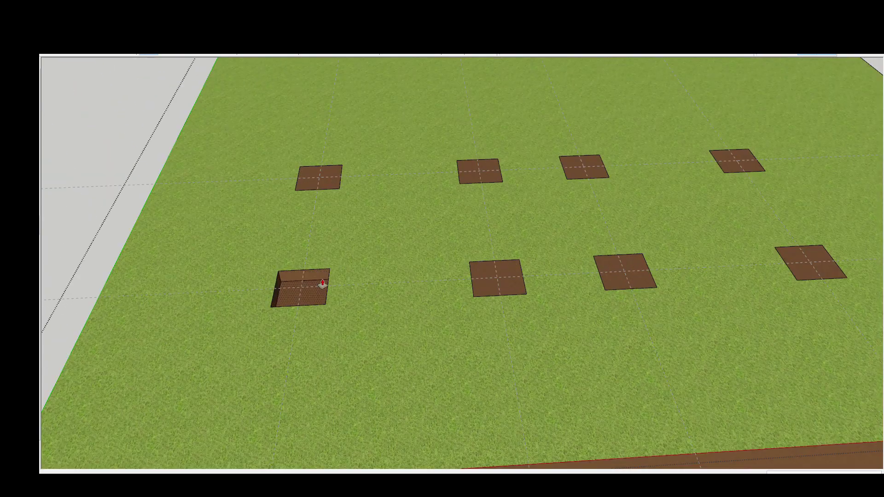
{"action": "scroll", "coordinate": [323, 284], "scroll_direction": "up", "scroll_amount": 2}
Step: Push/Pull the squares down into footing pits of equal depth
{"action": "double_click", "coordinate": [331, 122]}
{"action": "double_click", "coordinate": [555, 300]}
{"action": "scroll", "coordinate": [714, 297], "scroll_direction": "down", "scroll_amount": 1}
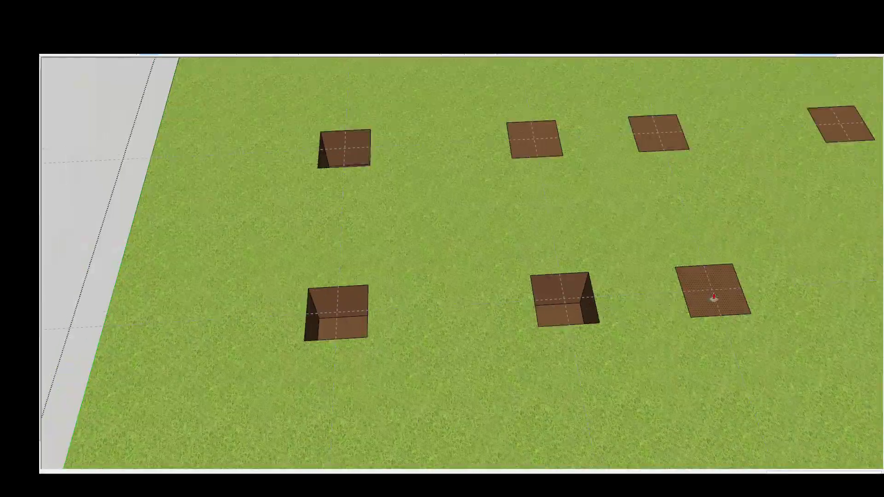
{"action": "double_click", "coordinate": [714, 297]}
{"action": "scroll", "coordinate": [424, 281], "scroll_direction": "down", "scroll_amount": 2}
{"action": "scroll", "coordinate": [598, 296], "scroll_direction": "up", "scroll_amount": 1}
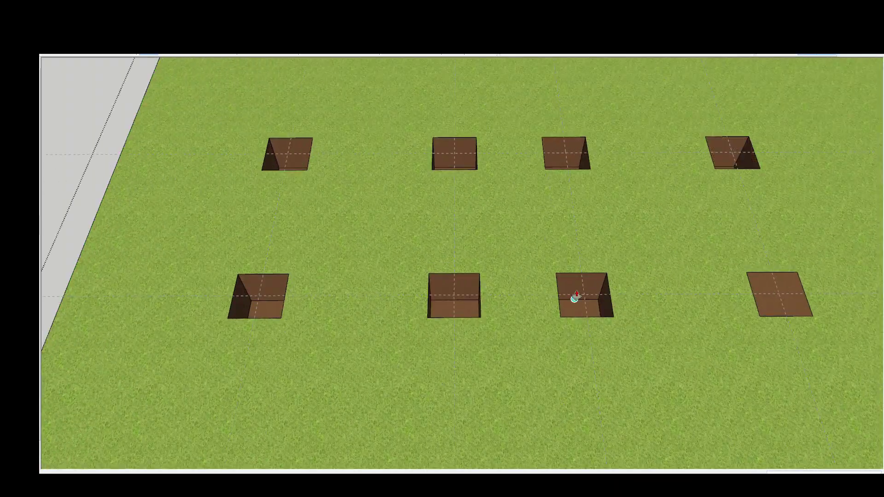
{"action": "scroll", "coordinate": [576, 297], "scroll_direction": "down", "scroll_amount": 5}
{"action": "middle_click_drag", "start_coordinate": [330, 213], "coordinate": [427, 275]}
{"action": "scroll", "coordinate": [458, 326], "scroll_direction": "up", "scroll_amount": 4}
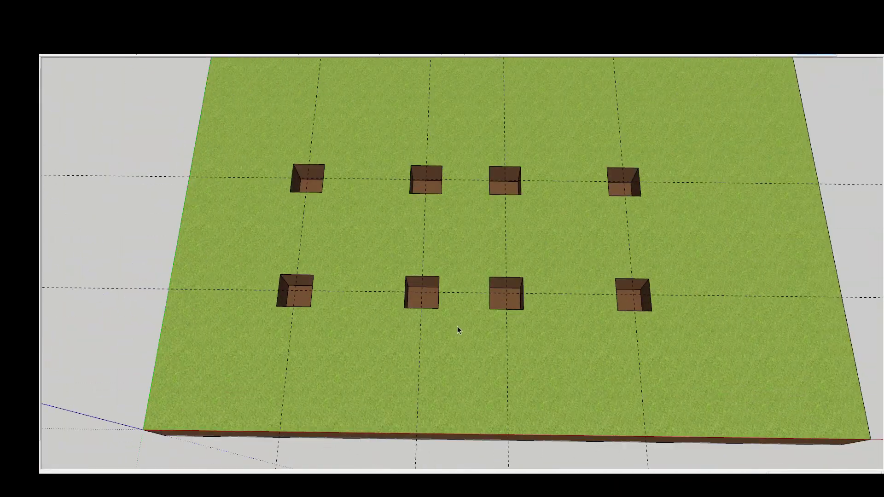
{"action": "mouse_move", "coordinate": [458, 328]}
{"action": "middle_mouse_down"}
{"action": "mouse_move", "coordinate": [445, 320]}
{"action": "mouse_move", "coordinate": [472, 300]}
{"action": "middle_mouse_up"}
{"action": "scroll", "coordinate": [142, 315], "scroll_direction": "down", "scroll_amount": 1}
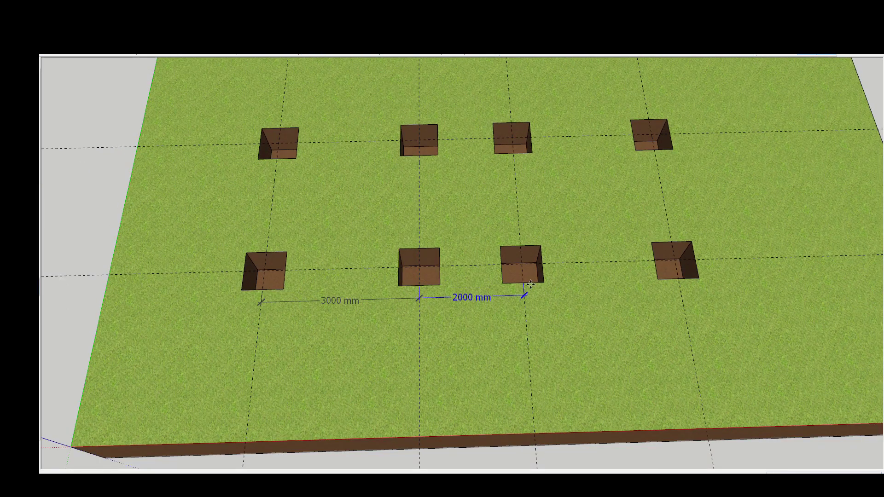
Step: Place a dimension between the pit rows, then undo the stray dimension
{"action": "left_click", "coordinate": [223, 140]}
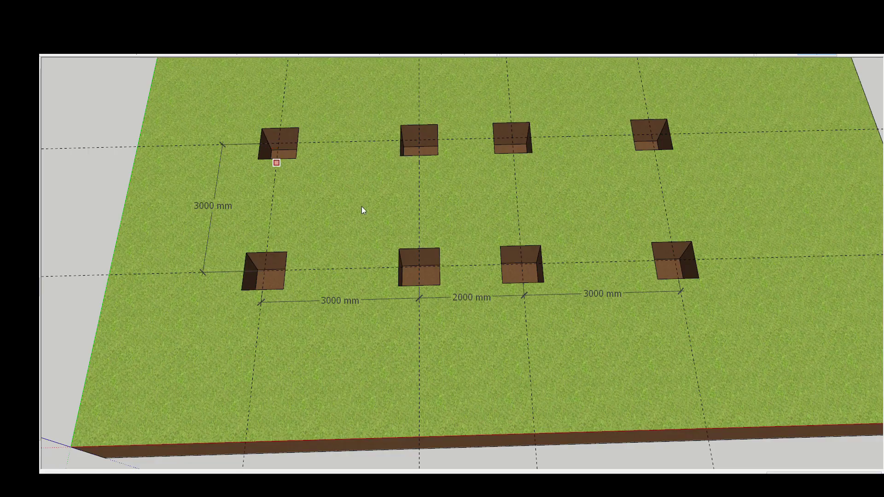
{"action": "key", "text": "ctrl+z"}
{"action": "key", "text": "ctrl+z"}
{"action": "scroll", "coordinate": [357, 225], "scroll_direction": "up", "scroll_amount": 5}
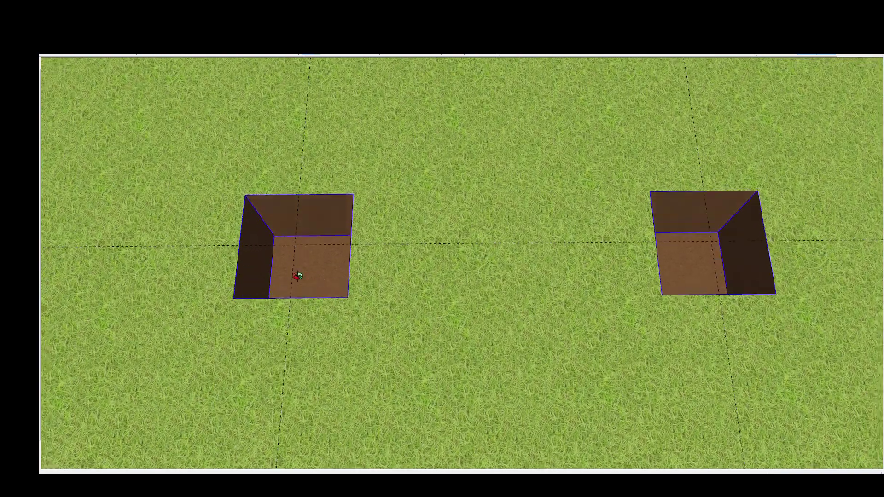
Step: Raise a column block on the first pit's concrete footing and copy the footing into another pit
{"action": "mouse_move", "coordinate": [296, 273]}
{"action": "middle_mouse_down"}
{"action": "mouse_move", "coordinate": [450, 349]}
{"action": "mouse_move", "coordinate": [511, 357]}
{"action": "mouse_move", "coordinate": [452, 329]}
{"action": "middle_mouse_up"}
{"action": "scroll", "coordinate": [394, 318], "scroll_direction": "up", "scroll_amount": 3}
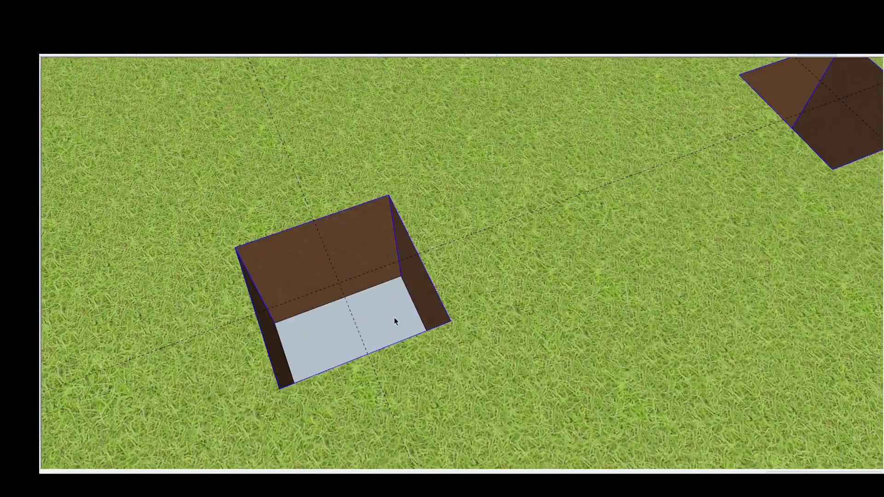
{"action": "mouse_move", "coordinate": [394, 318]}
{"action": "middle_mouse_down"}
{"action": "mouse_move", "coordinate": [435, 290]}
{"action": "mouse_move", "coordinate": [460, 353]}
{"action": "mouse_move", "coordinate": [494, 339]}
{"action": "mouse_move", "coordinate": [440, 376]}
{"action": "mouse_move", "coordinate": [428, 316]}
{"action": "middle_mouse_up"}
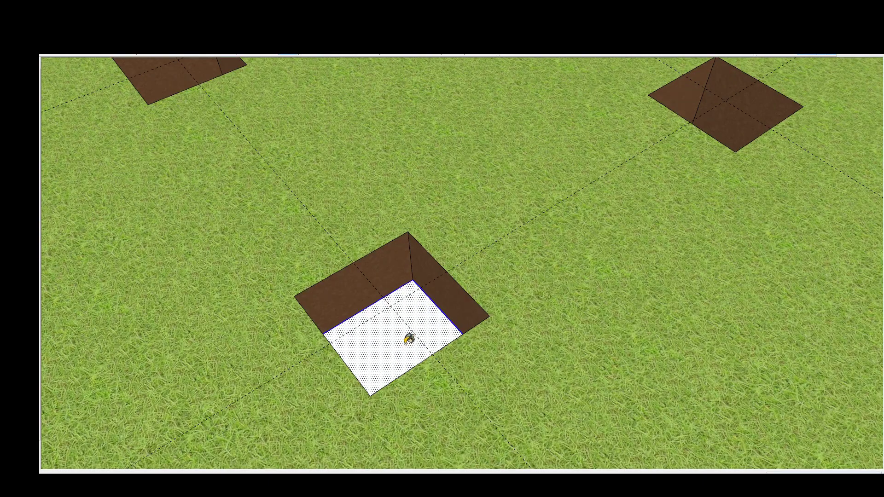
{"action": "scroll", "coordinate": [429, 297], "scroll_direction": "up", "scroll_amount": 2}
{"action": "scroll", "coordinate": [428, 300], "scroll_direction": "up", "scroll_amount": 2}
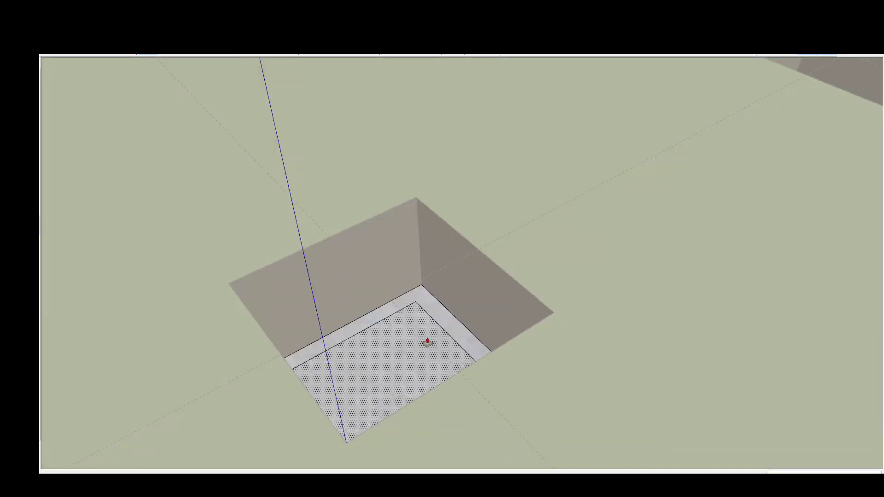
{"action": "mouse_move", "coordinate": [427, 342]}
{"action": "middle_mouse_down"}
{"action": "mouse_move", "coordinate": [439, 331]}
{"action": "mouse_move", "coordinate": [398, 348]}
{"action": "mouse_move", "coordinate": [370, 288]}
{"action": "middle_mouse_up"}
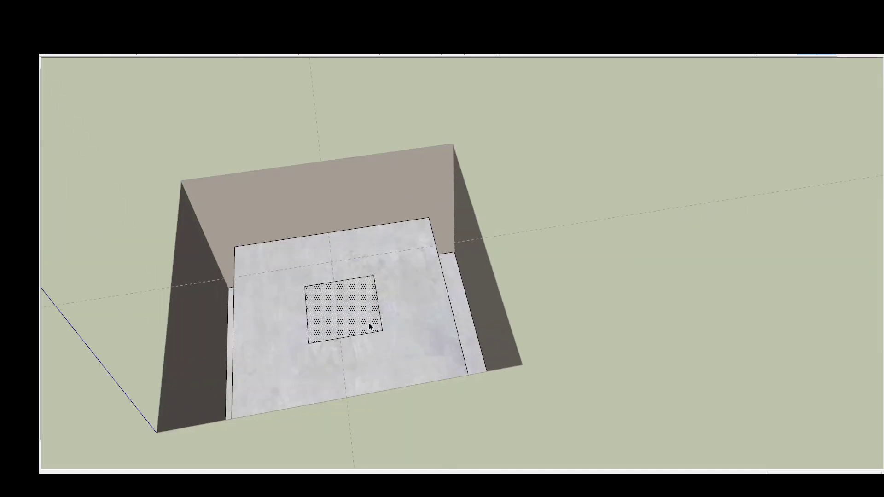
{"action": "left_click", "coordinate": [370, 323]}
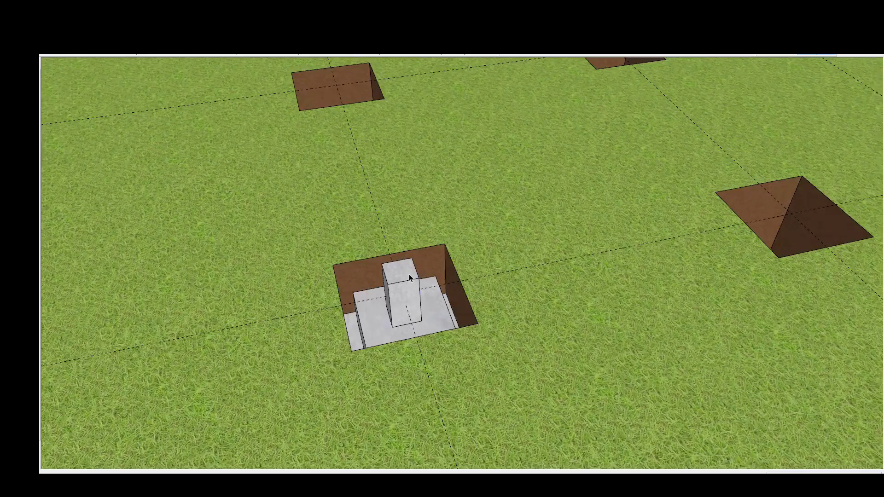
{"action": "left_click", "coordinate": [772, 330]}
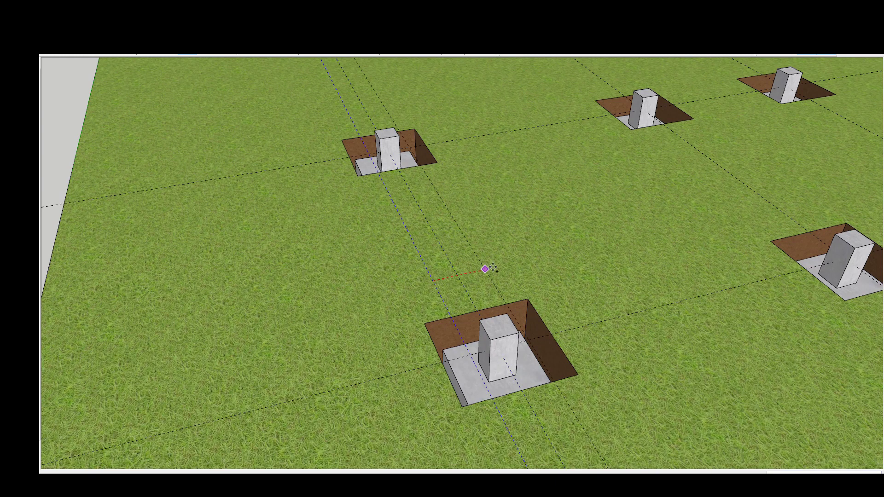
Step: Draw a trench strip between the upper and lower footings and push it down
{"action": "left_click", "coordinate": [381, 167]}
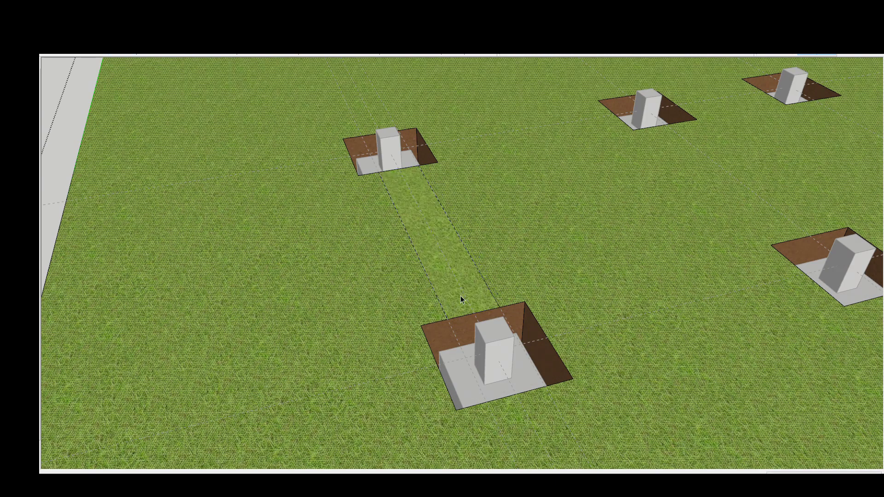
{"action": "left_click", "coordinate": [459, 300]}
{"action": "key", "text": "p"}
{"action": "left_click", "coordinate": [460, 304]}
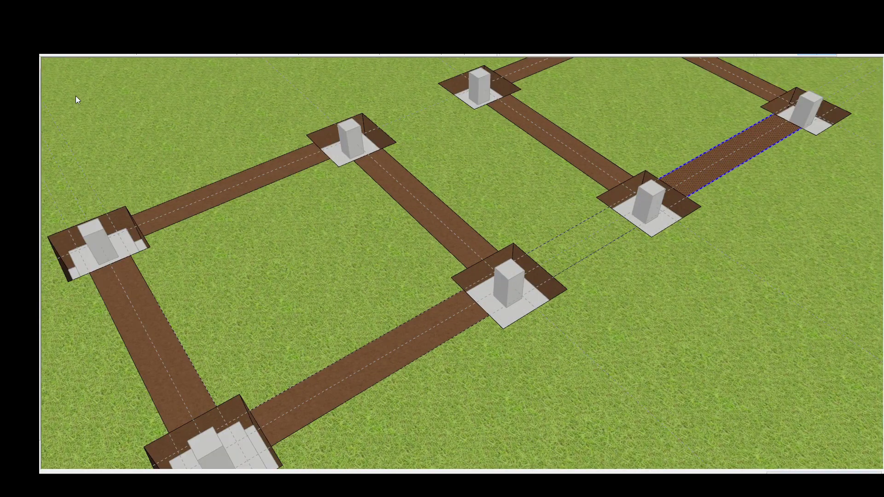
Step: Sink the strip between the middle pits into a trench and review the trench grid
{"action": "left_click", "coordinate": [585, 249]}
{"action": "scroll", "coordinate": [486, 238], "scroll_direction": "down", "scroll_amount": 10}
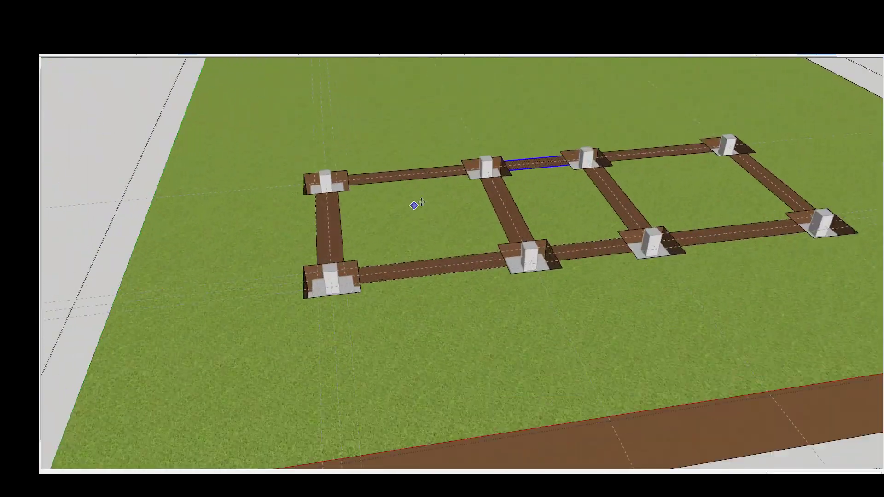
{"action": "middle_click_drag", "start_coordinate": [414, 203], "coordinate": [517, 245]}
{"action": "scroll", "coordinate": [517, 245], "scroll_direction": "up", "scroll_amount": 6}
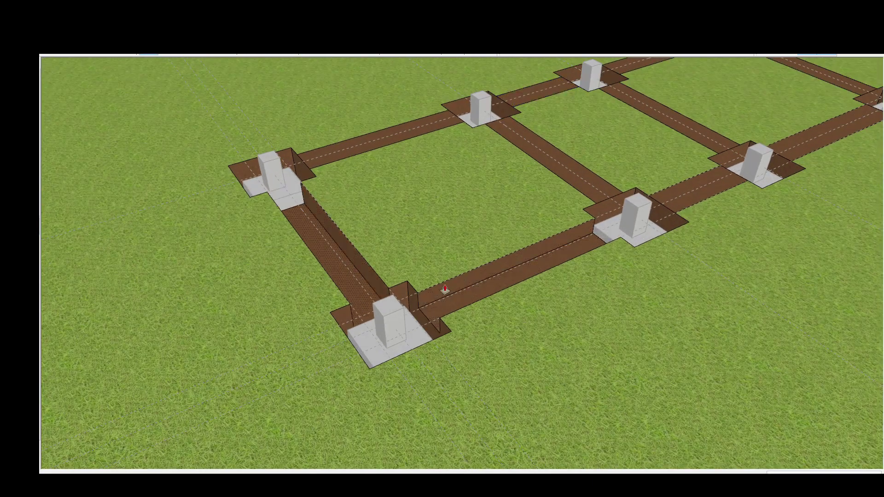
{"action": "scroll", "coordinate": [425, 314], "scroll_direction": "up", "scroll_amount": 2}
{"action": "mouse_move", "coordinate": [431, 320]}
{"action": "middle_mouse_down"}
{"action": "mouse_move", "coordinate": [531, 157]}
{"action": "mouse_move", "coordinate": [580, 108]}
{"action": "middle_mouse_up"}
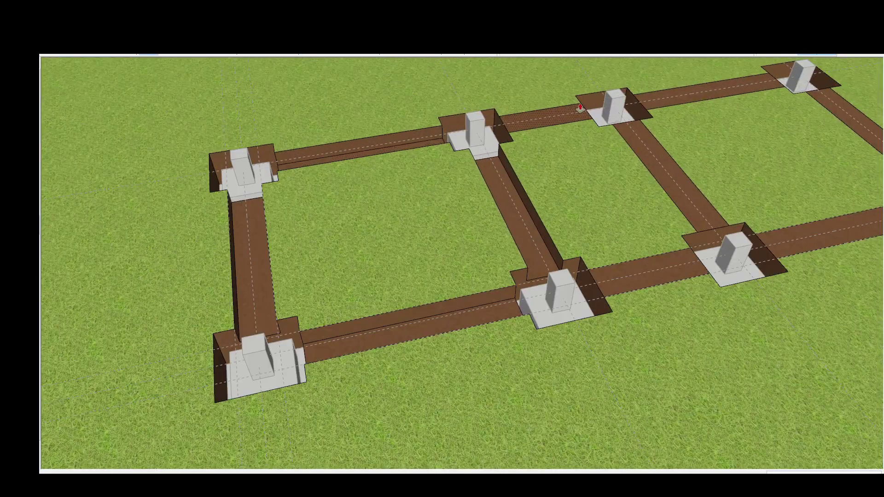
{"action": "middle_click_drag", "start_coordinate": [658, 152], "coordinate": [639, 224]}
{"action": "scroll", "coordinate": [482, 266], "scroll_direction": "down", "scroll_amount": 3}
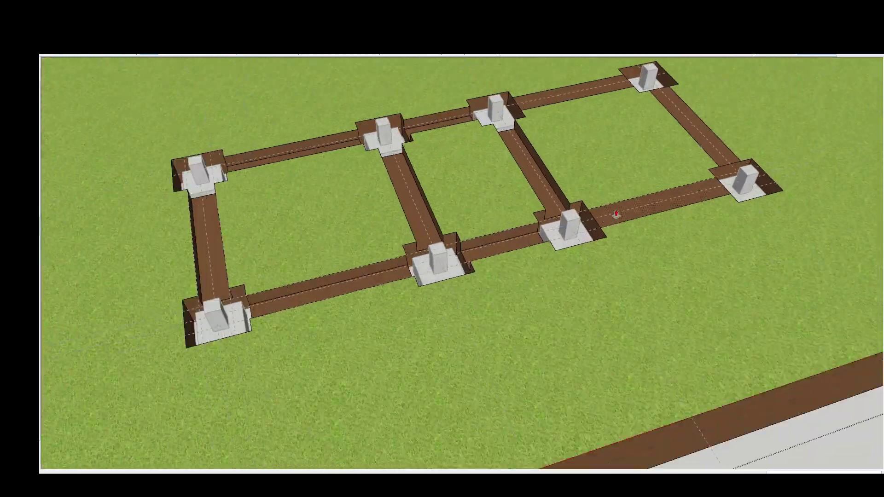
{"action": "scroll", "coordinate": [617, 211], "scroll_direction": "up", "scroll_amount": 4}
{"action": "scroll", "coordinate": [543, 233], "scroll_direction": "down", "scroll_amount": 2}
{"action": "scroll", "coordinate": [714, 189], "scroll_direction": "down", "scroll_amount": 2}
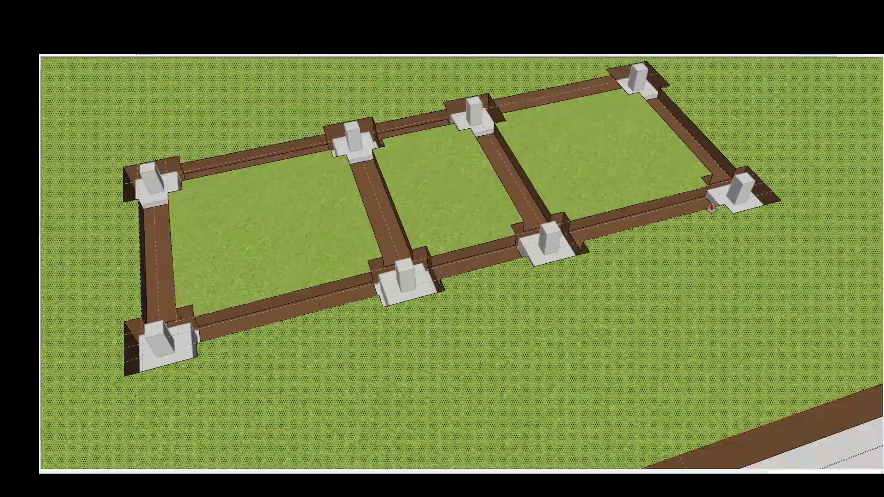
{"action": "scroll", "coordinate": [440, 175], "scroll_direction": "up", "scroll_amount": 2}
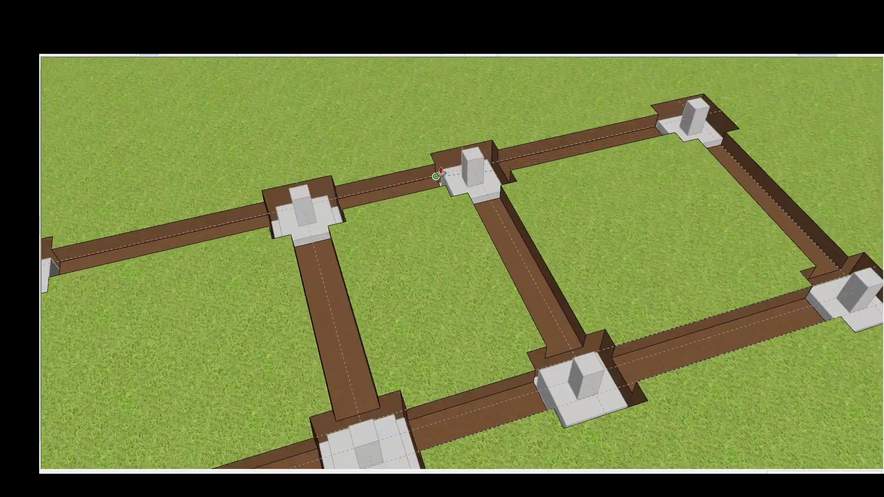
Step: Paint the trench bottoms concrete grey
{"action": "left_click", "coordinate": [433, 184]}
{"action": "left_click", "coordinate": [529, 158]}
{"action": "middle_click_drag", "start_coordinate": [529, 158], "coordinate": [299, 292]}
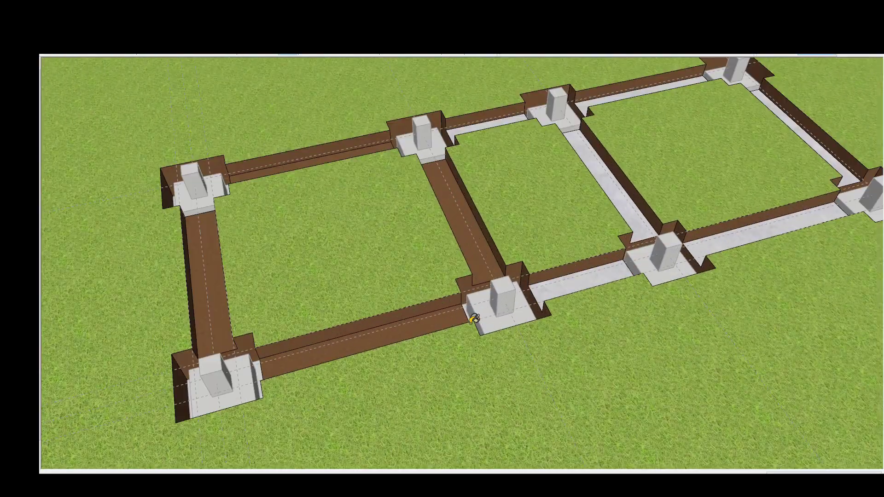
{"action": "left_click", "coordinate": [329, 276]}
{"action": "scroll", "coordinate": [545, 172], "scroll_direction": "down", "scroll_amount": 5}
{"action": "scroll", "coordinate": [545, 171], "scroll_direction": "down", "scroll_amount": 3}
{"action": "middle_click_drag", "start_coordinate": [545, 172], "coordinate": [611, 257]}
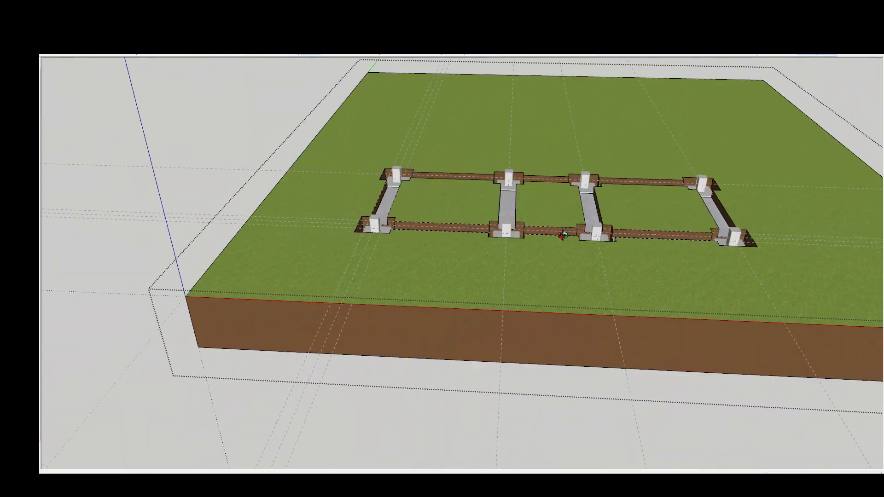
{"action": "scroll", "coordinate": [585, 196], "scroll_direction": "up", "scroll_amount": 3}
{"action": "scroll", "coordinate": [552, 152], "scroll_direction": "up", "scroll_amount": 3}
Step: Complete the three-bay brick foundation walls on the strip footings and orbit to review them
{"action": "scroll", "coordinate": [529, 120], "scroll_direction": "up", "scroll_amount": 2}
{"action": "key", "text": "l"}
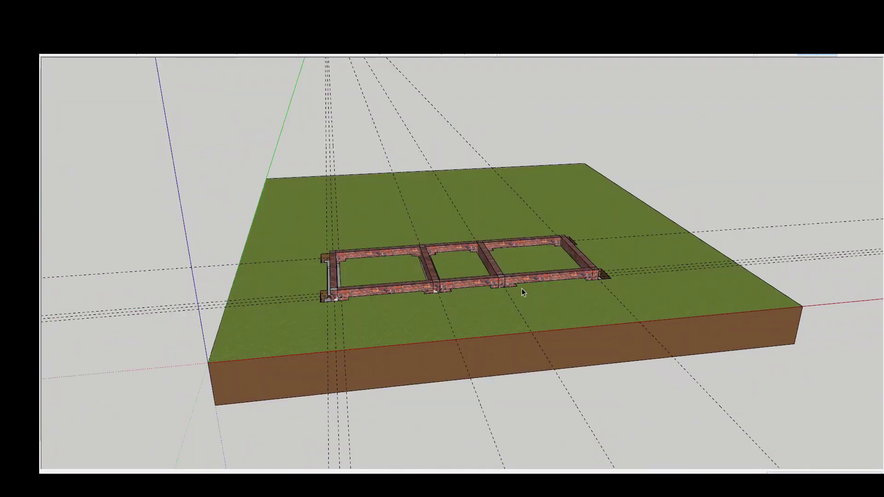
{"action": "mouse_move", "coordinate": [521, 289]}
{"action": "middle_mouse_down"}
{"action": "mouse_move", "coordinate": [490, 190]}
{"action": "mouse_move", "coordinate": [723, 211]}
{"action": "middle_mouse_up"}
{"action": "scroll", "coordinate": [574, 298], "scroll_direction": "up", "scroll_amount": 5}
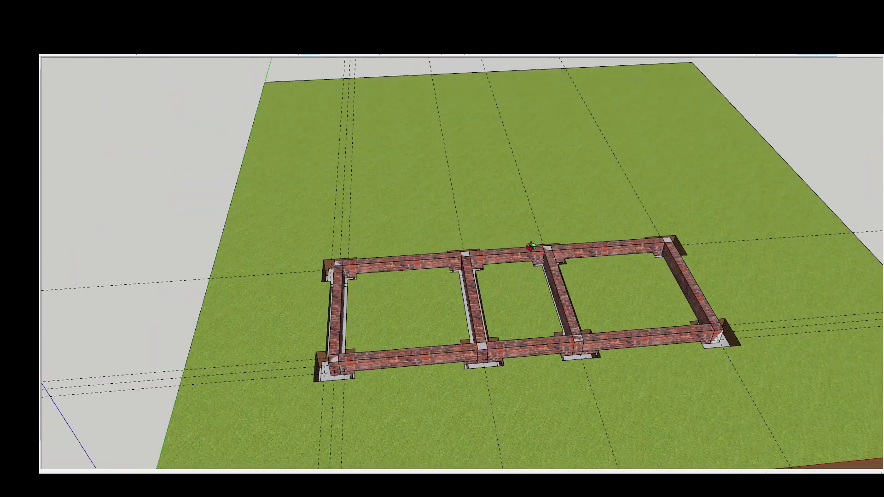
{"action": "mouse_move", "coordinate": [533, 263]}
{"action": "middle_mouse_down"}
{"action": "mouse_move", "coordinate": [456, 297]}
{"action": "mouse_move", "coordinate": [502, 290]}
{"action": "mouse_move", "coordinate": [529, 302]}
{"action": "middle_mouse_up"}
Step: Select the brick foundation walls and cap the left wall with a concrete beam
{"action": "left_click", "coordinate": [502, 289]}
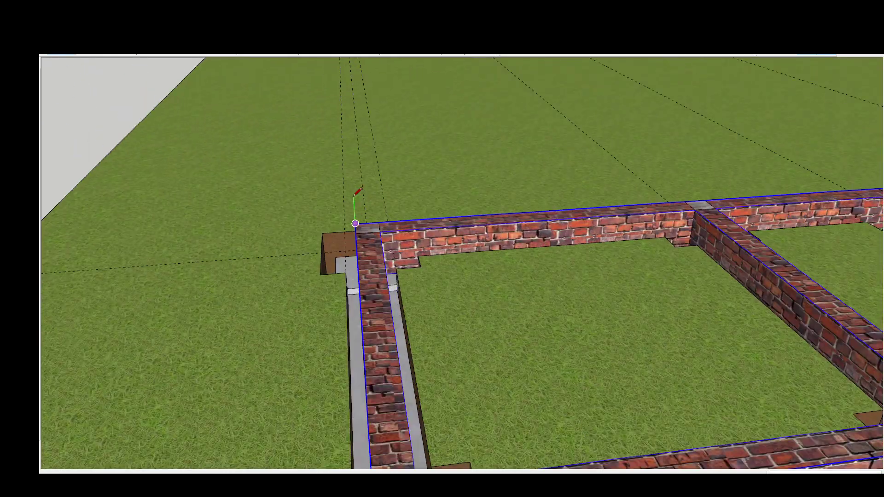
{"action": "middle_click_drag", "start_coordinate": [355, 224], "coordinate": [364, 237]}
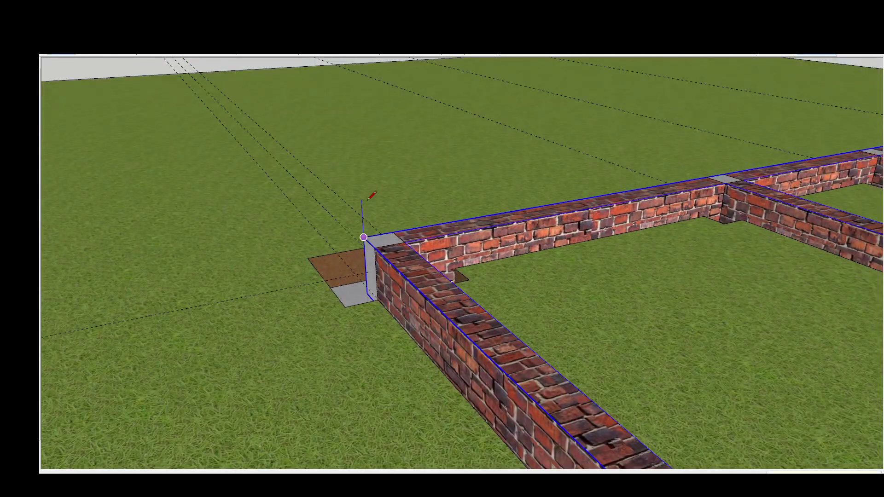
{"action": "middle_click_drag", "start_coordinate": [368, 200], "coordinate": [379, 192]}
{"action": "scroll", "coordinate": [385, 224], "scroll_direction": "down", "scroll_amount": 5}
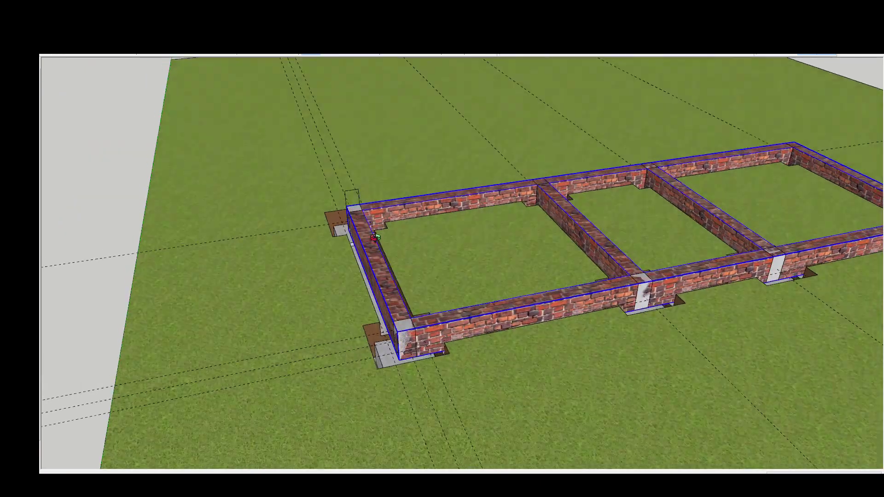
{"action": "scroll", "coordinate": [350, 204], "scroll_direction": "up", "scroll_amount": 5}
{"action": "scroll", "coordinate": [357, 188], "scroll_direction": "down", "scroll_amount": 4}
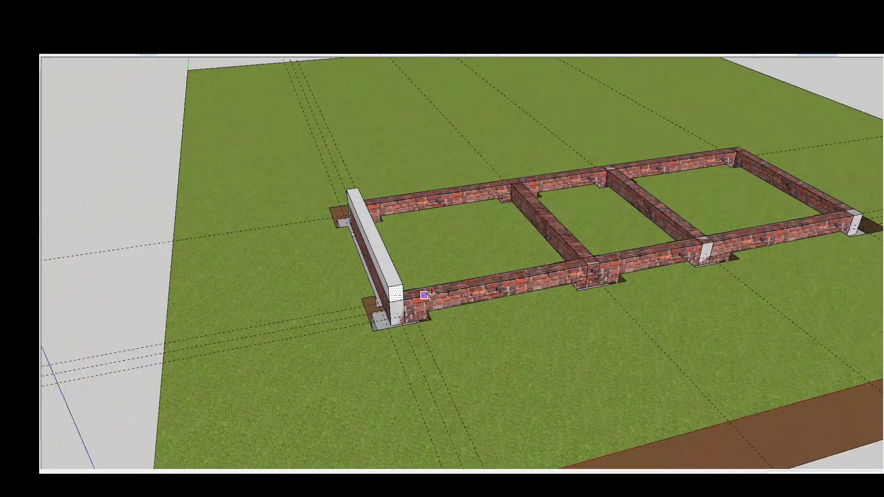
{"action": "middle_click_drag", "start_coordinate": [424, 296], "coordinate": [183, 127]}
{"action": "scroll", "coordinate": [372, 250], "scroll_direction": "up", "scroll_amount": 3}
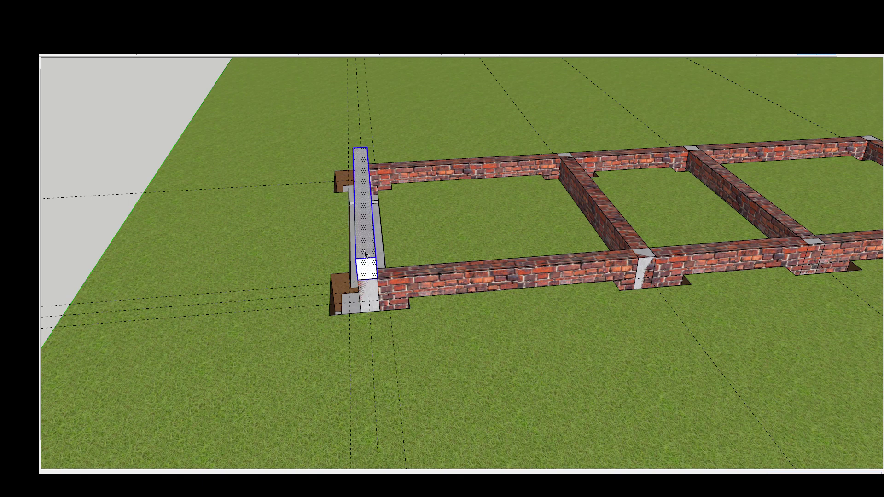
{"action": "mouse_move", "coordinate": [366, 254]}
{"action": "middle_mouse_down"}
{"action": "mouse_move", "coordinate": [244, 248]}
{"action": "mouse_move", "coordinate": [379, 220]}
{"action": "middle_mouse_up"}
{"action": "scroll", "coordinate": [382, 213], "scroll_direction": "up", "scroll_amount": 3}
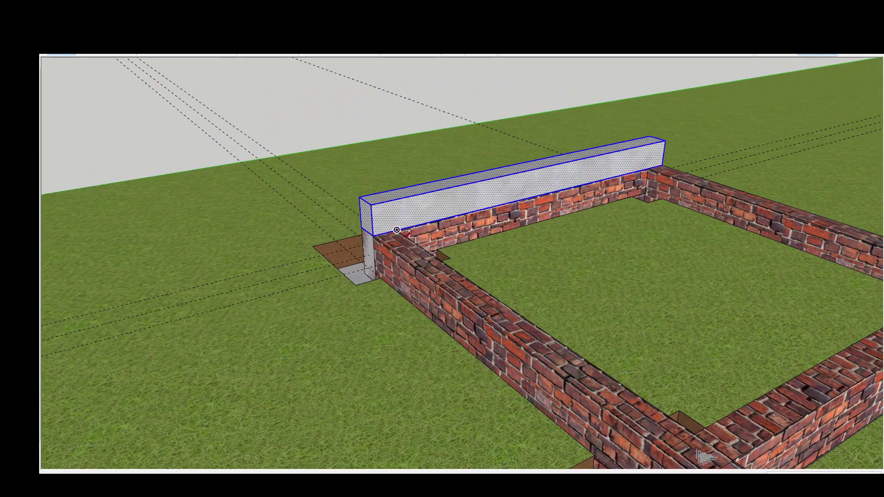
{"action": "scroll", "coordinate": [385, 210], "scroll_direction": "down", "scroll_amount": 5}
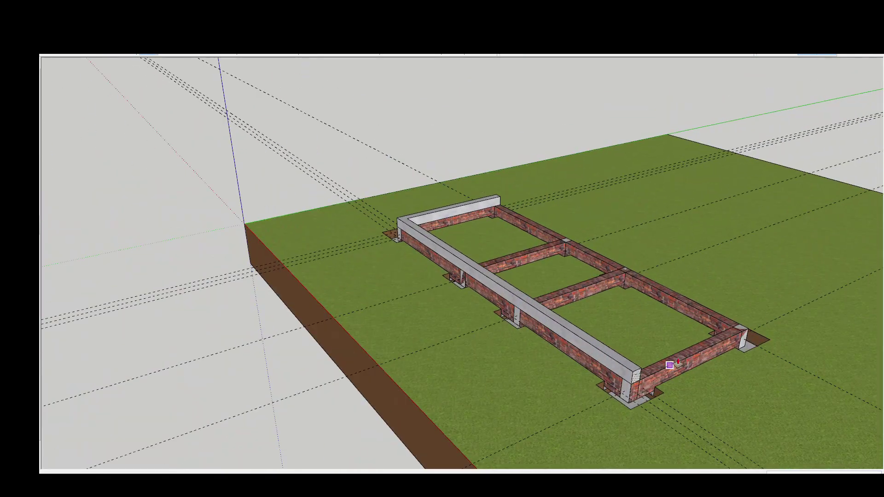
{"action": "mouse_move", "coordinate": [385, 210]}
{"action": "middle_mouse_down"}
{"action": "mouse_move", "coordinate": [295, 323]}
{"action": "mouse_move", "coordinate": [361, 375]}
{"action": "mouse_move", "coordinate": [318, 323]}
{"action": "middle_mouse_up"}
{"action": "scroll", "coordinate": [290, 345], "scroll_direction": "up", "scroll_amount": 3}
Step: Draw outline lines for the next concrete beam pieces over the foundation walls
{"action": "key", "text": "l"}
{"action": "scroll", "coordinate": [318, 323], "scroll_direction": "up", "scroll_amount": 2}
{"action": "scroll", "coordinate": [421, 310], "scroll_direction": "down", "scroll_amount": 3}
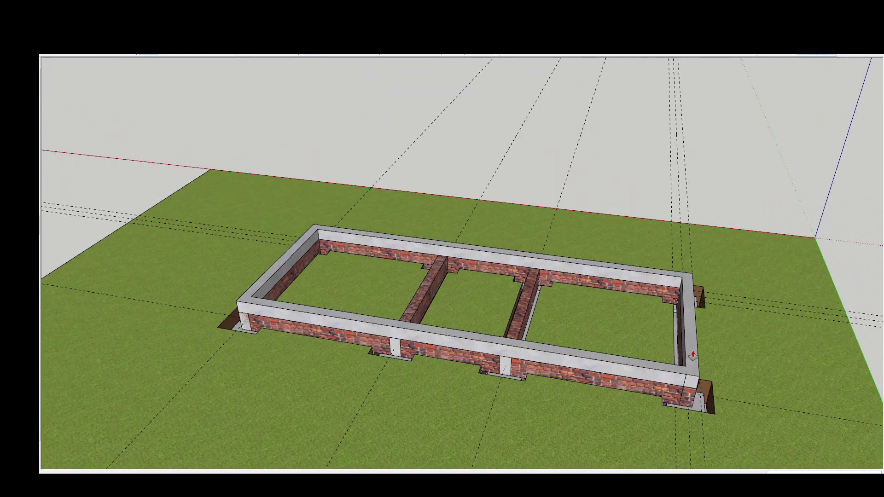
{"action": "middle_click_drag", "start_coordinate": [415, 315], "coordinate": [608, 369]}
{"action": "scroll", "coordinate": [559, 217], "scroll_direction": "up", "scroll_amount": 3}
{"action": "scroll", "coordinate": [560, 212], "scroll_direction": "up", "scroll_amount": 2}
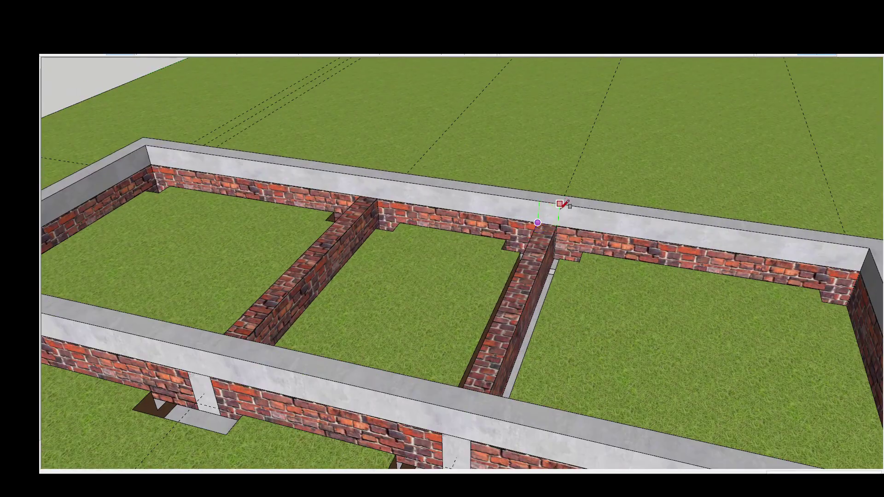
{"action": "scroll", "coordinate": [558, 221], "scroll_direction": "up", "scroll_amount": 2}
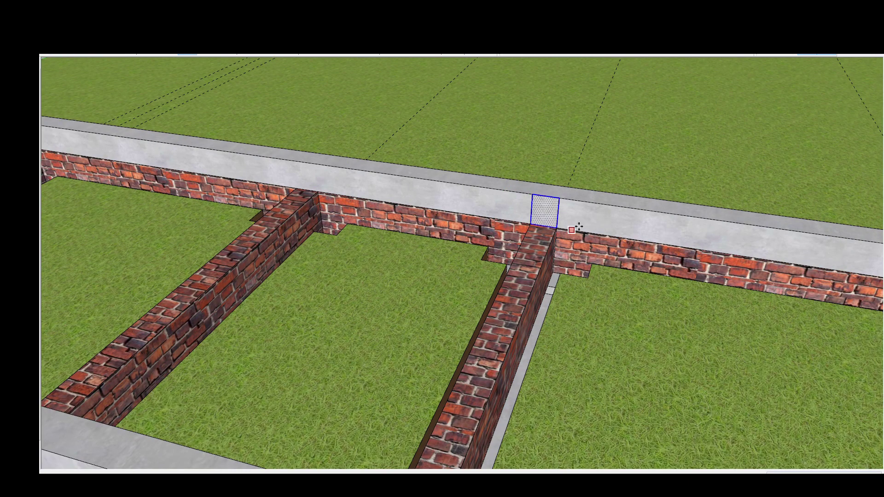
{"action": "scroll", "coordinate": [700, 180], "scroll_direction": "down", "scroll_amount": 3}
{"action": "scroll", "coordinate": [654, 212], "scroll_direction": "up", "scroll_amount": 1}
{"action": "scroll", "coordinate": [581, 379], "scroll_direction": "up", "scroll_amount": 2}
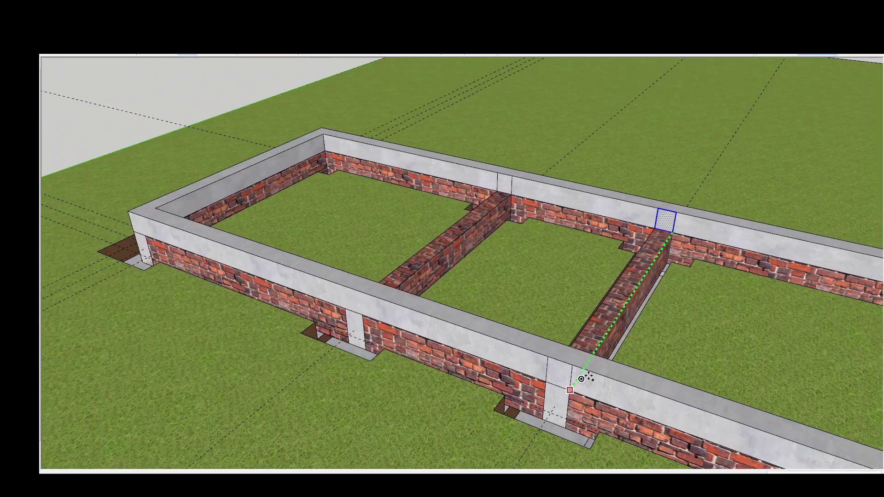
{"action": "scroll", "coordinate": [428, 350], "scroll_direction": "down", "scroll_amount": 2}
{"action": "scroll", "coordinate": [250, 242], "scroll_direction": "down", "scroll_amount": 3}
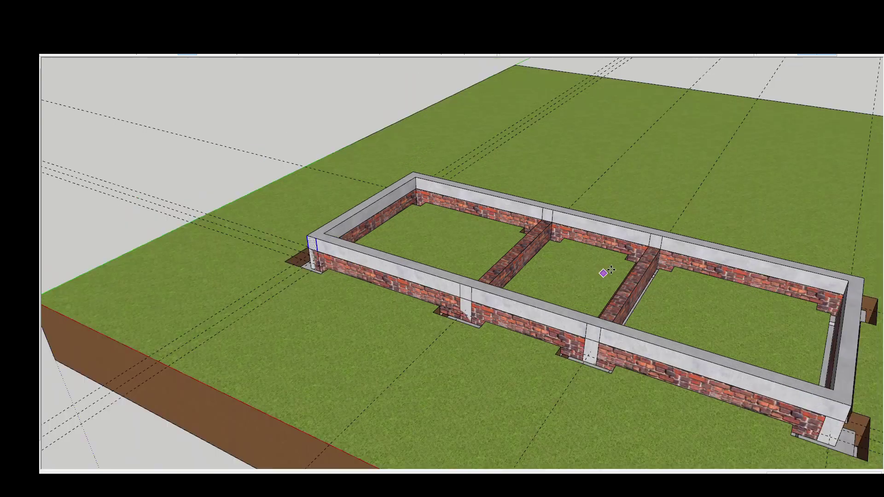
{"action": "scroll", "coordinate": [381, 279], "scroll_direction": "up", "scroll_amount": 2}
Step: Place concrete beam pieces along the foundation's left end and front edge
{"action": "mouse_move", "coordinate": [604, 272]}
{"action": "middle_mouse_down"}
{"action": "mouse_move", "coordinate": [381, 280]}
{"action": "mouse_move", "coordinate": [327, 260]}
{"action": "middle_mouse_up"}
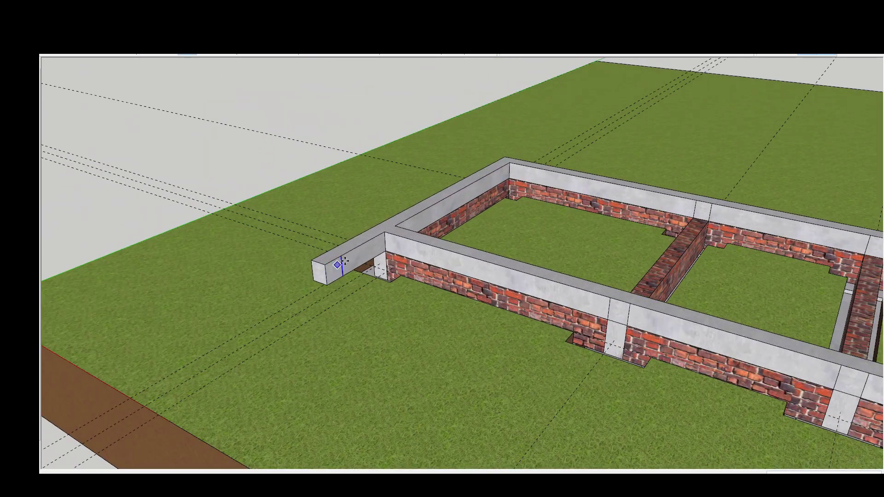
{"action": "scroll", "coordinate": [344, 262], "scroll_direction": "down", "scroll_amount": 5}
{"action": "scroll", "coordinate": [674, 332], "scroll_direction": "up", "scroll_amount": 3}
{"action": "middle_click_drag", "start_coordinate": [674, 333], "coordinate": [322, 158]}
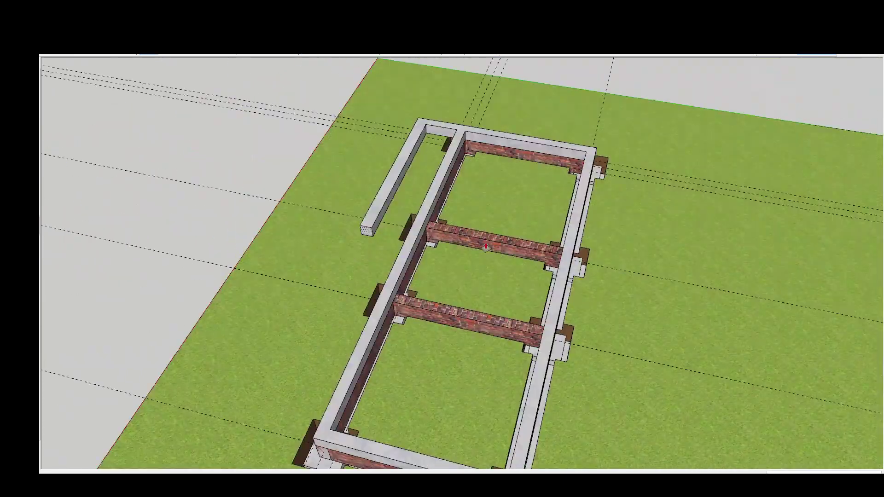
{"action": "scroll", "coordinate": [322, 157], "scroll_direction": "up", "scroll_amount": 2}
{"action": "scroll", "coordinate": [322, 157], "scroll_direction": "up", "scroll_amount": 2}
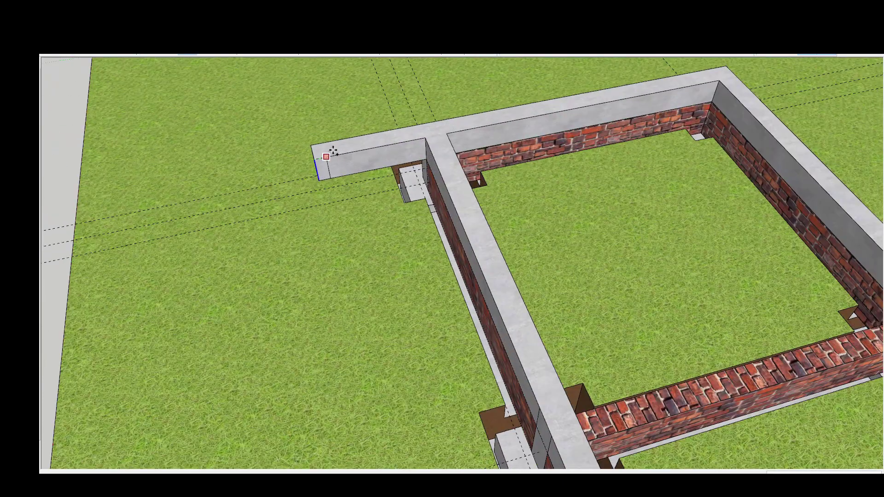
{"action": "scroll", "coordinate": [323, 175], "scroll_direction": "down", "scroll_amount": 3}
{"action": "mouse_move", "coordinate": [318, 187]}
{"action": "middle_mouse_down"}
{"action": "mouse_move", "coordinate": [332, 276]}
{"action": "mouse_move", "coordinate": [507, 239]}
{"action": "middle_mouse_up"}
{"action": "scroll", "coordinate": [335, 293], "scroll_direction": "up", "scroll_amount": 2}
{"action": "scroll", "coordinate": [346, 301], "scroll_direction": "up", "scroll_amount": 2}
{"action": "scroll", "coordinate": [355, 299], "scroll_direction": "down", "scroll_amount": 3}
{"action": "scroll", "coordinate": [529, 227], "scroll_direction": "up", "scroll_amount": 3}
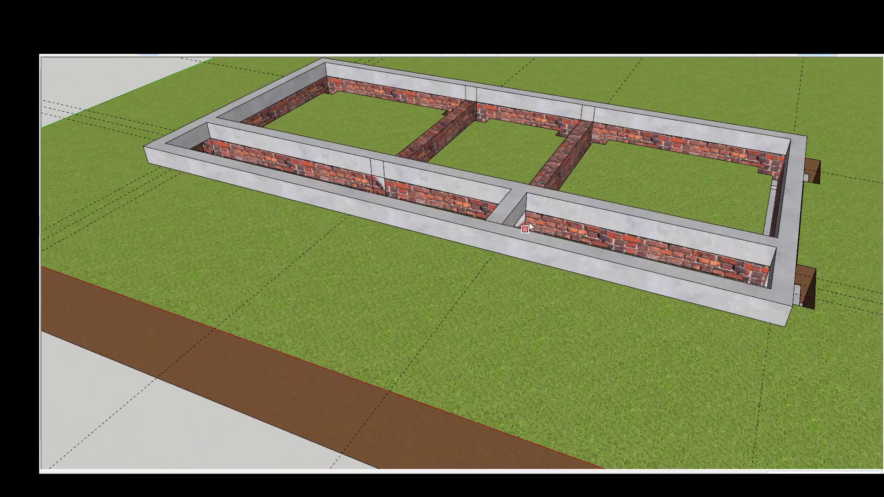
{"action": "scroll", "coordinate": [404, 189], "scroll_direction": "down", "scroll_amount": 3}
{"action": "mouse_move", "coordinate": [404, 188]}
{"action": "middle_mouse_down"}
{"action": "mouse_move", "coordinate": [656, 250]}
{"action": "mouse_move", "coordinate": [555, 98]}
{"action": "mouse_move", "coordinate": [550, 323]}
{"action": "middle_mouse_up"}
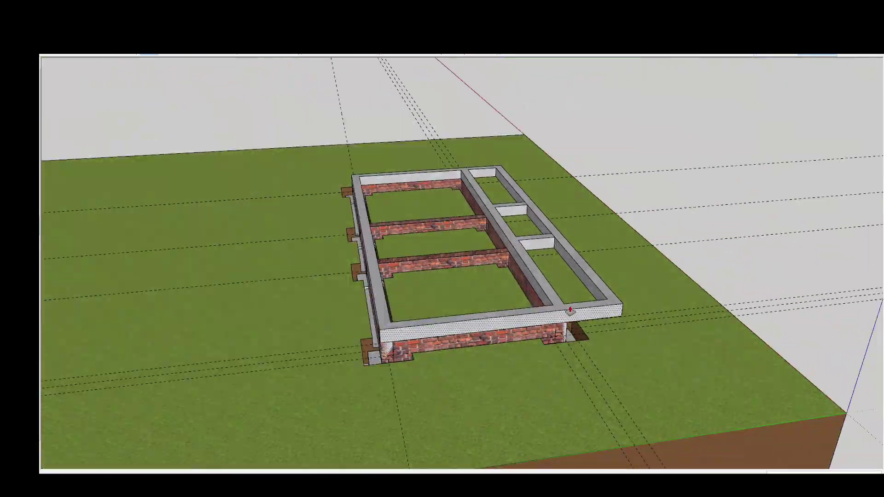
{"action": "scroll", "coordinate": [550, 333], "scroll_direction": "up", "scroll_amount": 3}
Step: Draw the extra concrete cross beams along one side of the foundation
{"action": "key", "text": "l"}
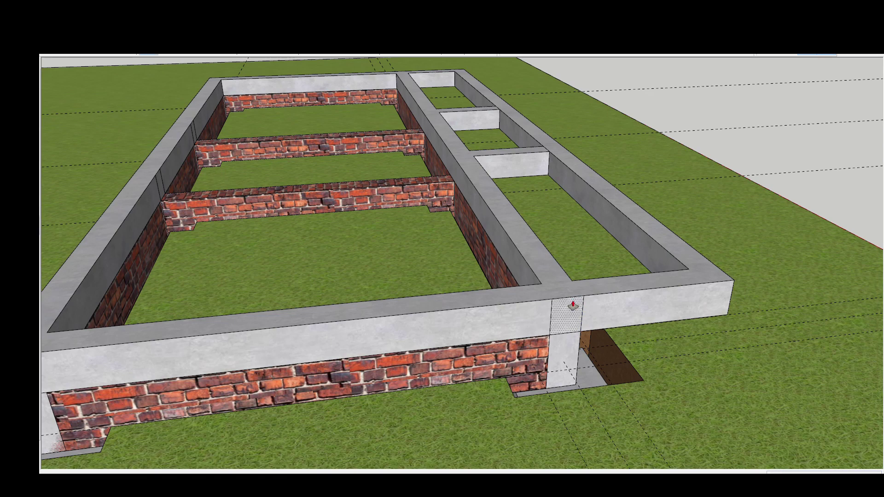
{"action": "mouse_move", "coordinate": [591, 346]}
{"action": "middle_mouse_down"}
{"action": "mouse_move", "coordinate": [654, 319]}
{"action": "mouse_move", "coordinate": [553, 332]}
{"action": "middle_mouse_up"}
{"action": "scroll", "coordinate": [640, 295], "scroll_direction": "down", "scroll_amount": 3}
{"action": "scroll", "coordinate": [553, 332], "scroll_direction": "down", "scroll_amount": 3}
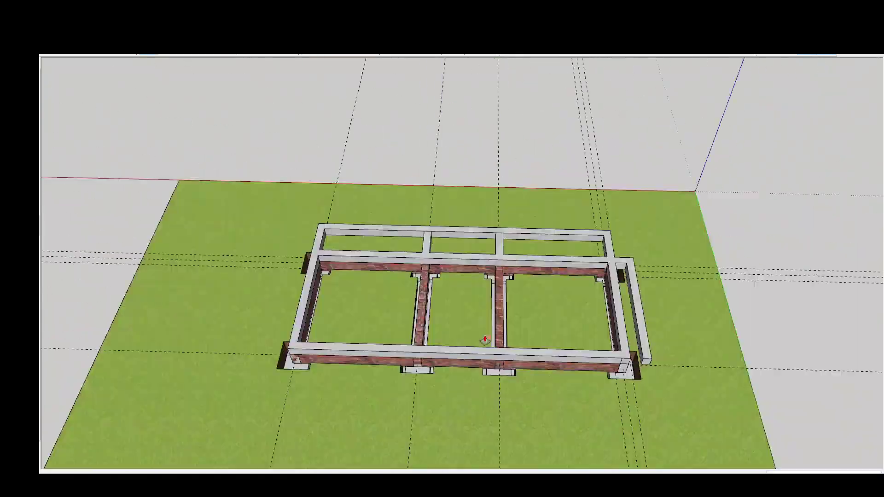
{"action": "scroll", "coordinate": [657, 338], "scroll_direction": "up", "scroll_amount": 5}
{"action": "mouse_move", "coordinate": [657, 339]}
{"action": "middle_mouse_down"}
{"action": "mouse_move", "coordinate": [660, 313]}
{"action": "mouse_move", "coordinate": [364, 364]}
{"action": "middle_mouse_up"}
{"action": "scroll", "coordinate": [622, 314], "scroll_direction": "down", "scroll_amount": 5}
{"action": "scroll", "coordinate": [364, 364], "scroll_direction": "up", "scroll_amount": 4}
{"action": "scroll", "coordinate": [391, 346], "scroll_direction": "up", "scroll_amount": 2}
{"action": "scroll", "coordinate": [394, 343], "scroll_direction": "up", "scroll_amount": 1}
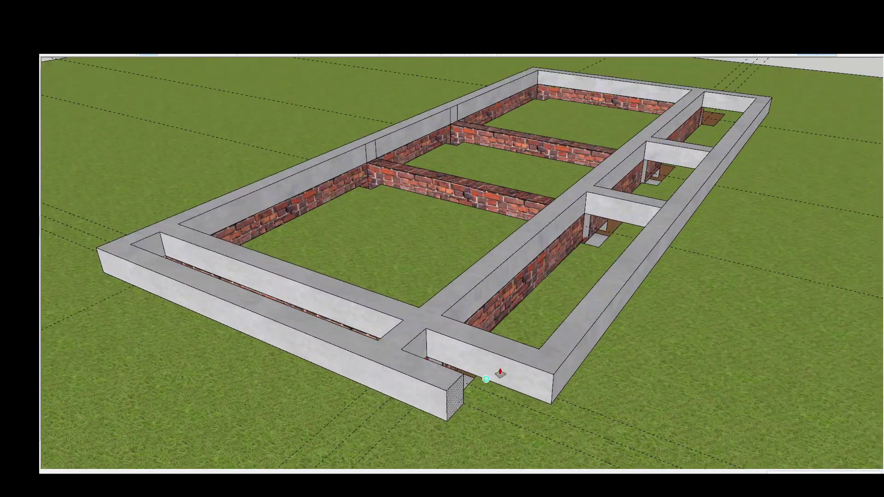
{"action": "scroll", "coordinate": [515, 392], "scroll_direction": "down", "scroll_amount": 3}
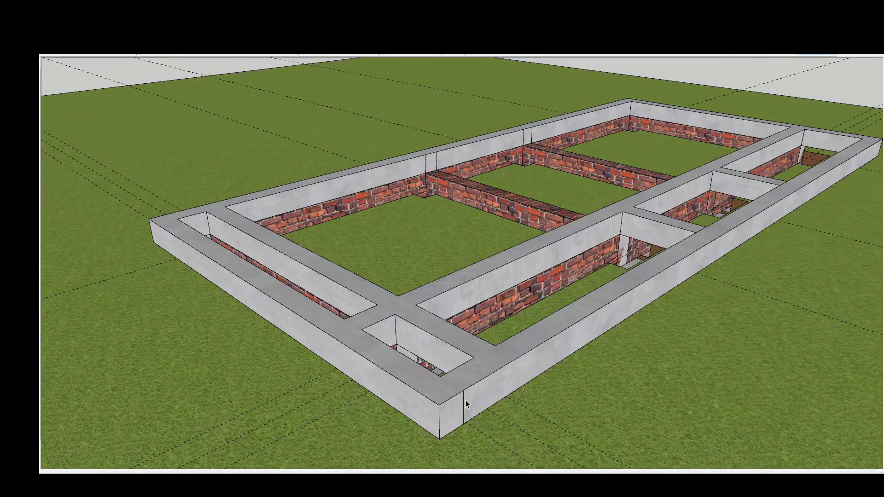
{"action": "scroll", "coordinate": [464, 405], "scroll_direction": "down", "scroll_amount": 3}
{"action": "mouse_move", "coordinate": [463, 405]}
{"action": "middle_mouse_down"}
{"action": "mouse_move", "coordinate": [746, 299]}
{"action": "mouse_move", "coordinate": [731, 207]}
{"action": "mouse_move", "coordinate": [574, 354]}
{"action": "mouse_move", "coordinate": [560, 335]}
{"action": "middle_mouse_up"}
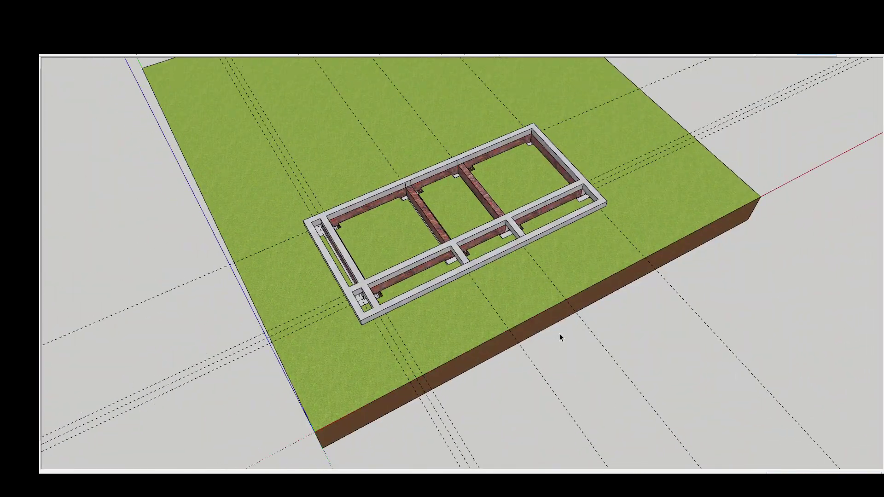
{"action": "scroll", "coordinate": [350, 290], "scroll_direction": "up", "scroll_amount": 5}
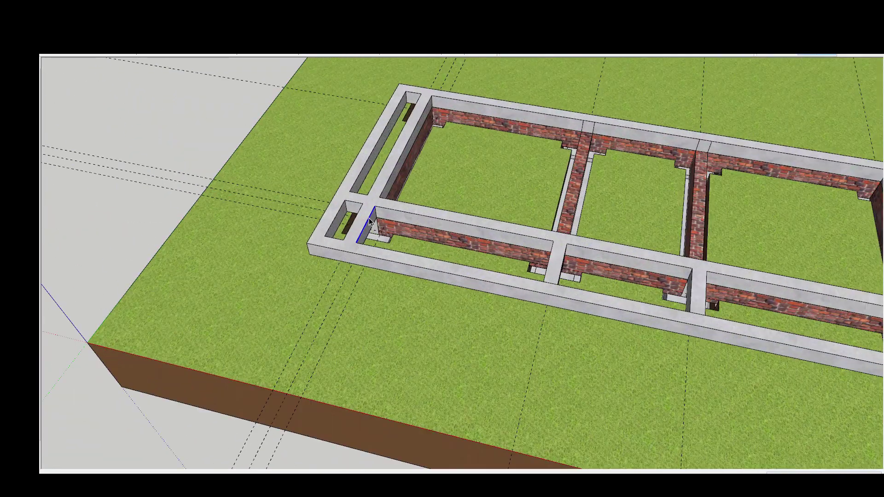
{"action": "scroll", "coordinate": [364, 203], "scroll_direction": "down", "scroll_amount": 3}
{"action": "scroll", "coordinate": [361, 236], "scroll_direction": "down", "scroll_amount": 3}
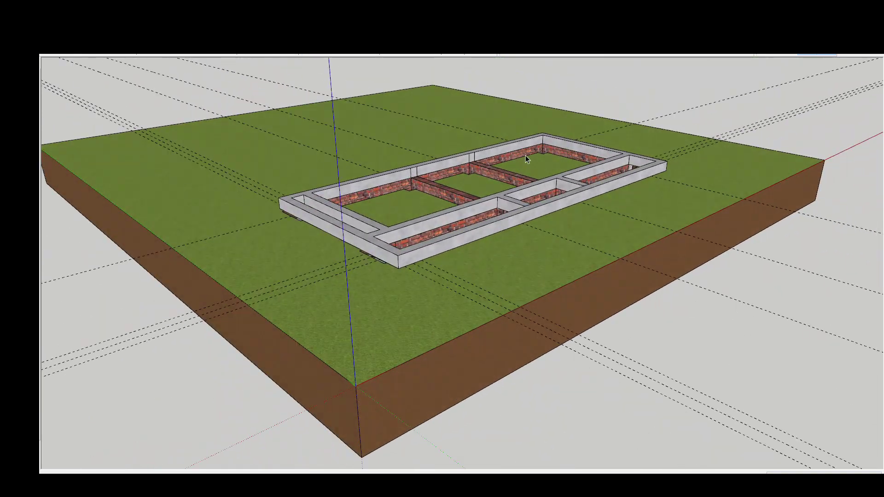
{"action": "scroll", "coordinate": [350, 254], "scroll_direction": "up", "scroll_amount": 2}
{"action": "scroll", "coordinate": [348, 260], "scroll_direction": "down", "scroll_amount": 3}
Step: Inspect the closed concrete beam grid from rotated and corner views
{"action": "middle_click_drag", "start_coordinate": [637, 189], "coordinate": [587, 207]}
{"action": "scroll", "coordinate": [586, 208], "scroll_direction": "up", "scroll_amount": 2}
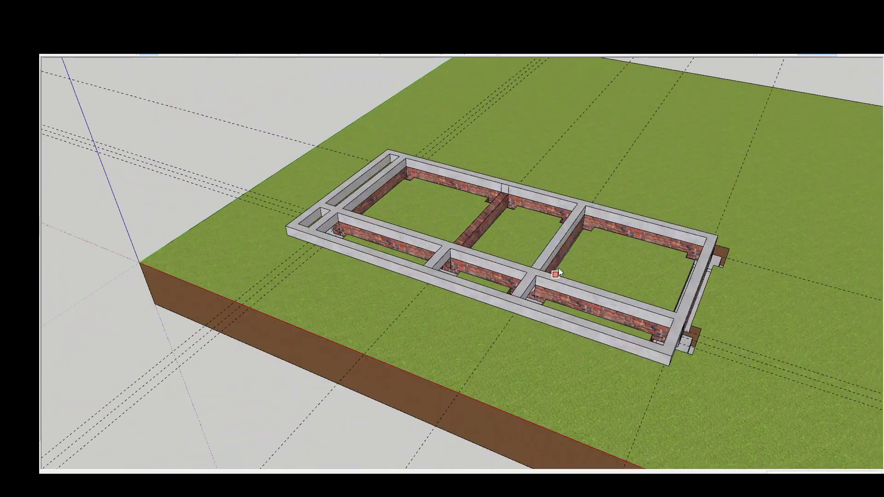
{"action": "scroll", "coordinate": [510, 228], "scroll_direction": "up", "scroll_amount": 2}
{"action": "scroll", "coordinate": [428, 243], "scroll_direction": "down", "scroll_amount": 3}
{"action": "middle_click_drag", "start_coordinate": [428, 243], "coordinate": [567, 357]}
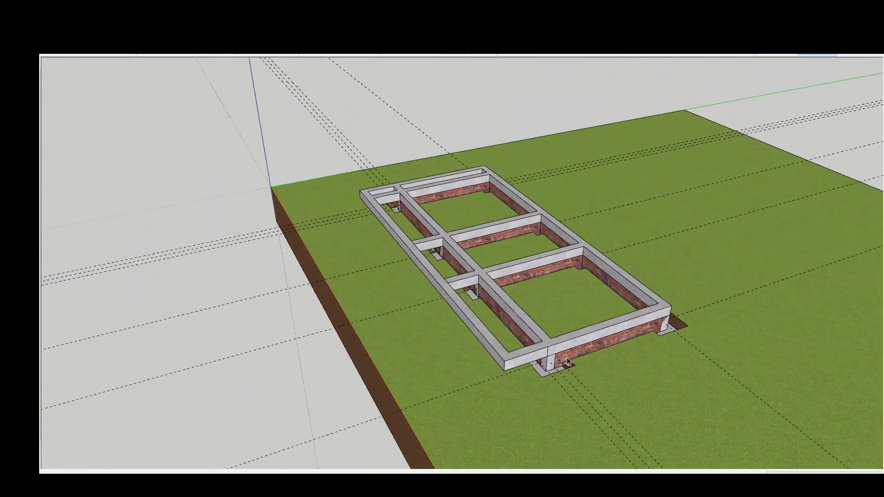
{"action": "scroll", "coordinate": [555, 347], "scroll_direction": "up", "scroll_amount": 3}
{"action": "scroll", "coordinate": [567, 356], "scroll_direction": "down", "scroll_amount": 3}
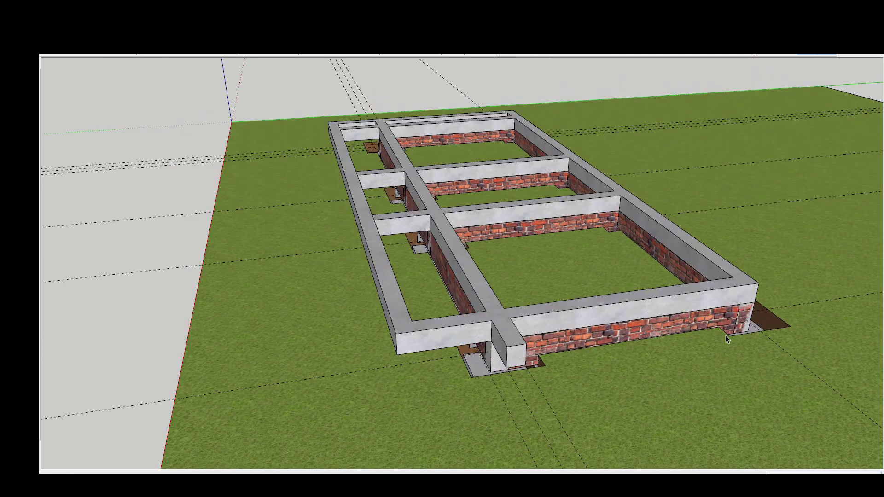
{"action": "scroll", "coordinate": [728, 335], "scroll_direction": "up", "scroll_amount": 2}
{"action": "scroll", "coordinate": [737, 295], "scroll_direction": "up", "scroll_amount": 2}
{"action": "scroll", "coordinate": [800, 252], "scroll_direction": "up", "scroll_amount": 1}
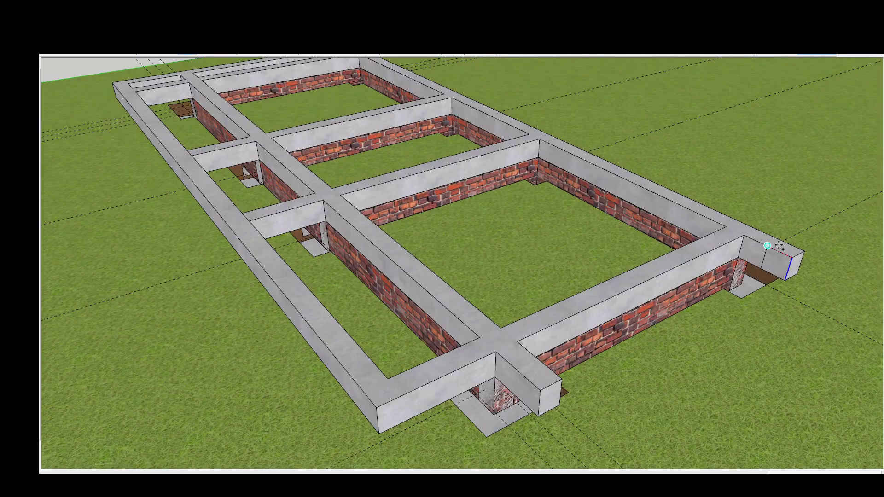
{"action": "middle_click_drag", "start_coordinate": [541, 359], "coordinate": [458, 405]}
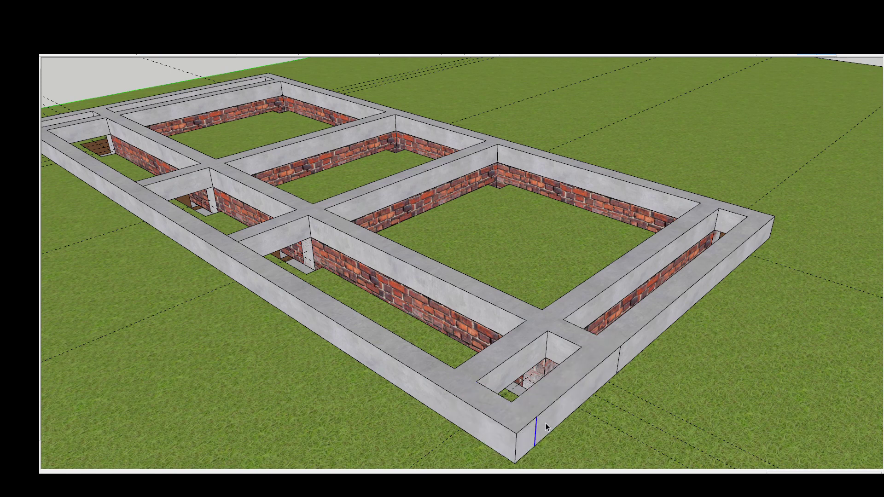
{"action": "scroll", "coordinate": [800, 379], "scroll_direction": "down", "scroll_amount": 5}
Step: Select the foundation group and view it from the front
{"action": "scroll", "coordinate": [800, 379], "scroll_direction": "down", "scroll_amount": 3}
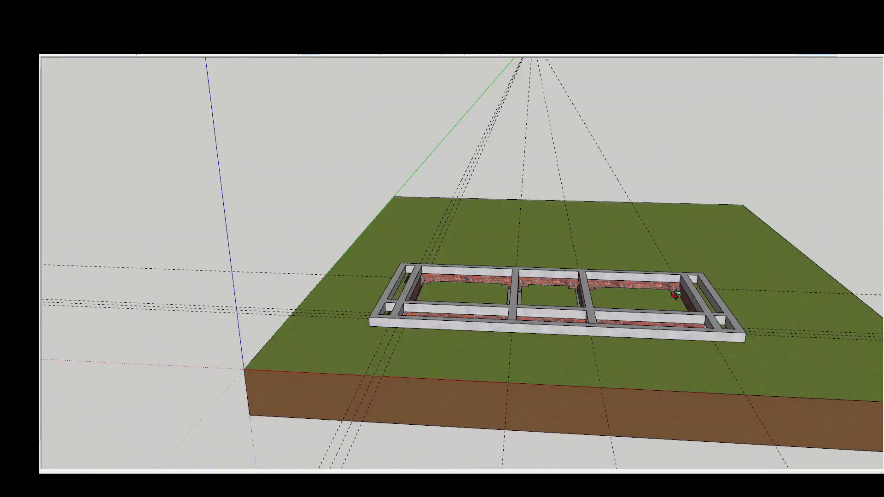
{"action": "left_click", "coordinate": [445, 313]}
{"action": "scroll", "coordinate": [442, 312], "scroll_direction": "up", "scroll_amount": 2}
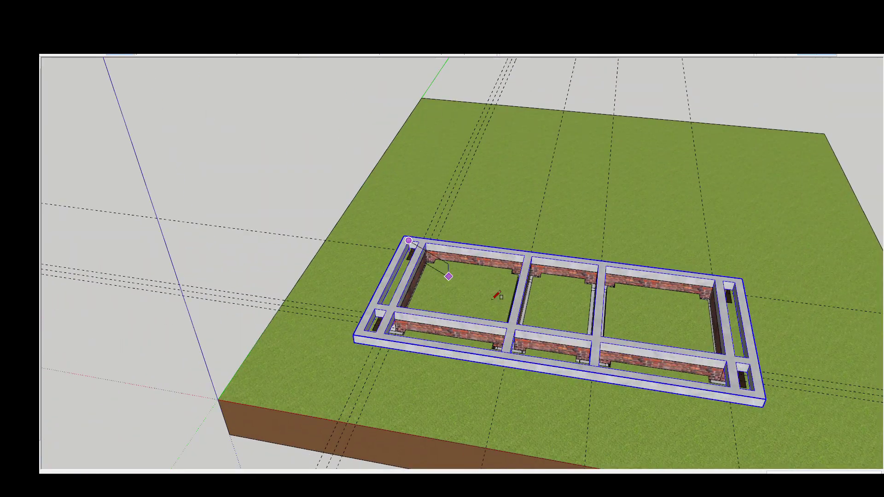
{"action": "middle_click_drag", "start_coordinate": [496, 296], "coordinate": [500, 332]}
{"action": "scroll", "coordinate": [474, 335], "scroll_direction": "up", "scroll_amount": 3}
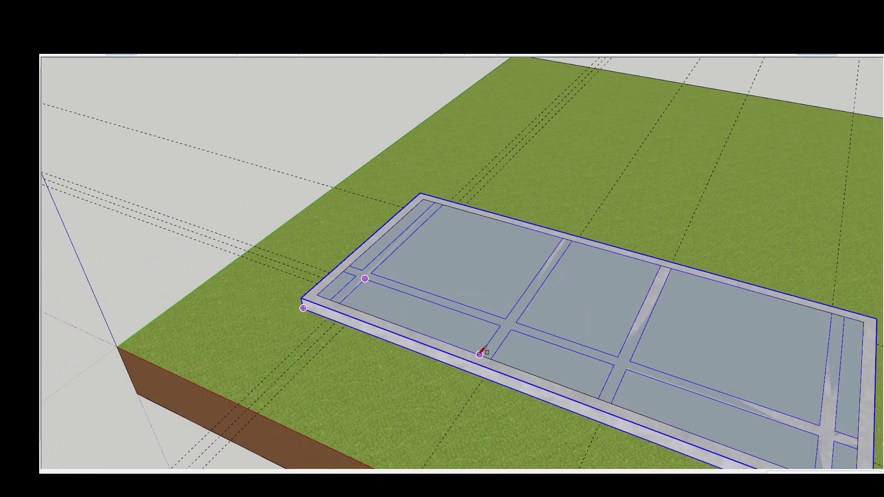
{"action": "middle_click_drag", "start_coordinate": [482, 349], "coordinate": [634, 353]}
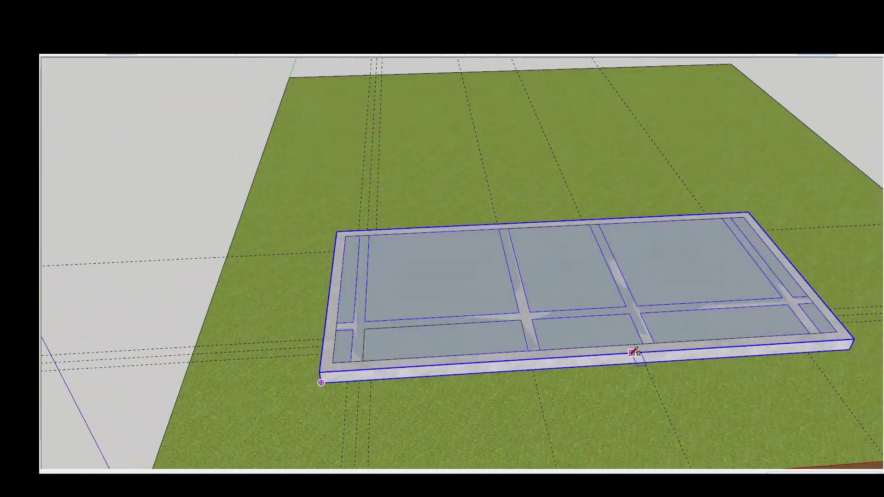
Step: Push one slab panel downward to open a brick-lined recess, then inspect it
{"action": "left_click_drag", "start_coordinate": [488, 337], "coordinate": [489, 355]}
{"action": "scroll", "coordinate": [489, 340], "scroll_direction": "down", "scroll_amount": 3}
{"action": "middle_click_drag", "start_coordinate": [506, 286], "coordinate": [571, 268]}
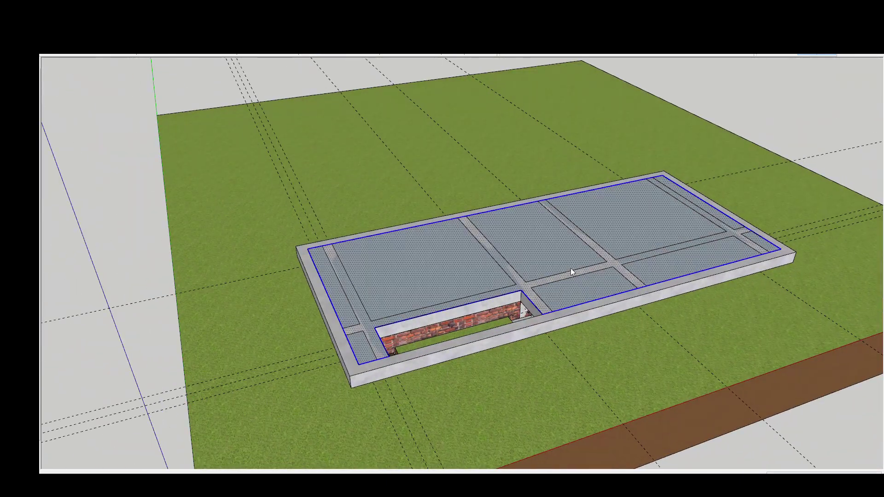
{"action": "scroll", "coordinate": [454, 262], "scroll_direction": "up", "scroll_amount": 3}
{"action": "mouse_move", "coordinate": [454, 263]}
{"action": "middle_mouse_down"}
{"action": "mouse_move", "coordinate": [510, 271]}
{"action": "mouse_move", "coordinate": [580, 196]}
{"action": "middle_mouse_up"}
{"action": "scroll", "coordinate": [510, 270], "scroll_direction": "up", "scroll_amount": 10}
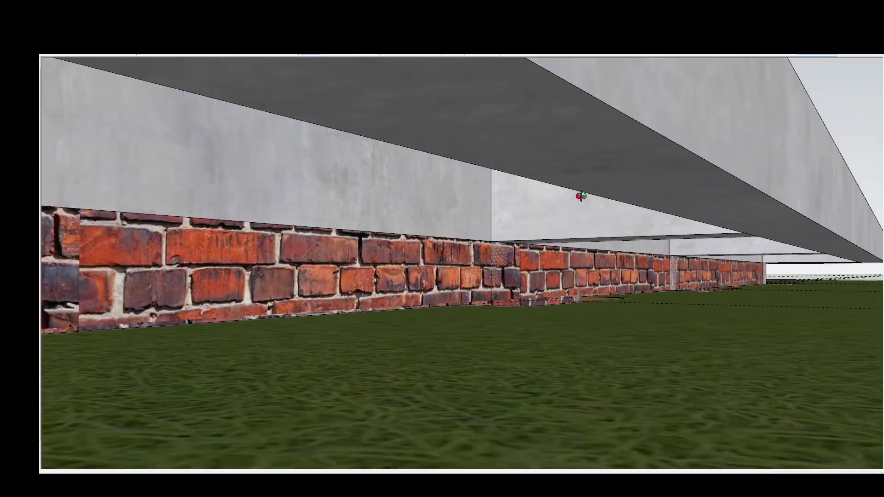
{"action": "scroll", "coordinate": [642, 242], "scroll_direction": "down", "scroll_amount": 10}
{"action": "mouse_move", "coordinate": [642, 242]}
{"action": "middle_mouse_down"}
{"action": "mouse_move", "coordinate": [553, 125]}
{"action": "mouse_move", "coordinate": [507, 233]}
{"action": "mouse_move", "coordinate": [698, 262]}
{"action": "mouse_move", "coordinate": [617, 176]}
{"action": "mouse_move", "coordinate": [662, 259]}
{"action": "mouse_move", "coordinate": [601, 333]}
{"action": "mouse_move", "coordinate": [658, 294]}
{"action": "mouse_move", "coordinate": [674, 360]}
{"action": "mouse_move", "coordinate": [621, 283]}
{"action": "mouse_move", "coordinate": [568, 258]}
{"action": "mouse_move", "coordinate": [800, 361]}
{"action": "mouse_move", "coordinate": [711, 187]}
{"action": "mouse_move", "coordinate": [576, 258]}
{"action": "middle_mouse_up"}
Step: Examine the recess from below and select the face beneath the slab edge
{"action": "scroll", "coordinate": [544, 292], "scroll_direction": "down", "scroll_amount": 5}
{"action": "scroll", "coordinate": [681, 270], "scroll_direction": "up", "scroll_amount": 2}
{"action": "scroll", "coordinate": [576, 258], "scroll_direction": "down", "scroll_amount": 3}
{"action": "scroll", "coordinate": [506, 277], "scroll_direction": "up", "scroll_amount": 3}
{"action": "scroll", "coordinate": [474, 297], "scroll_direction": "up", "scroll_amount": 3}
{"action": "left_click", "coordinate": [474, 298]}
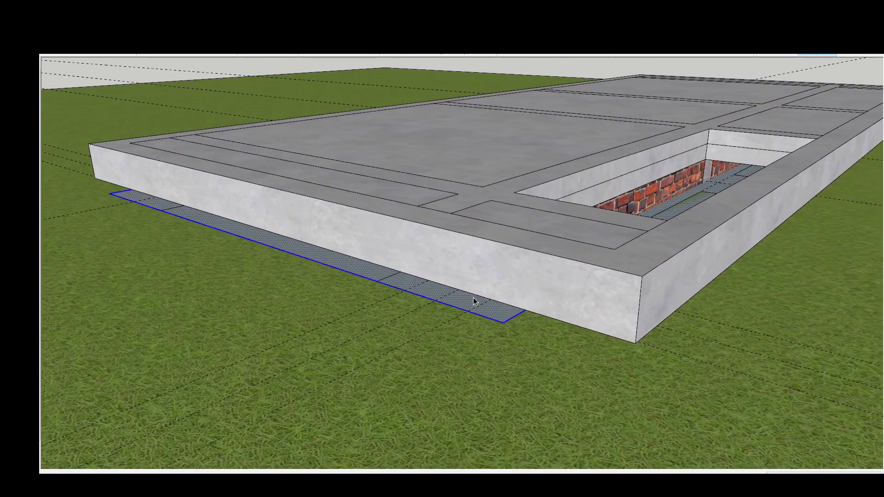
Step: Bring the small square at the foundation slab's corner into close view
{"action": "scroll", "coordinate": [501, 305], "scroll_direction": "down", "scroll_amount": 5}
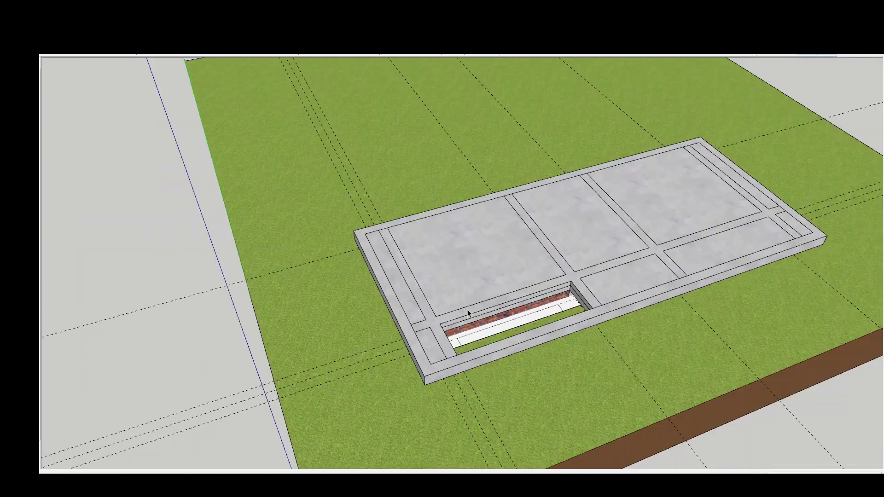
{"action": "mouse_move", "coordinate": [468, 313]}
{"action": "middle_mouse_down"}
{"action": "mouse_move", "coordinate": [534, 358]}
{"action": "mouse_move", "coordinate": [596, 184]}
{"action": "mouse_move", "coordinate": [639, 340]}
{"action": "middle_mouse_up"}
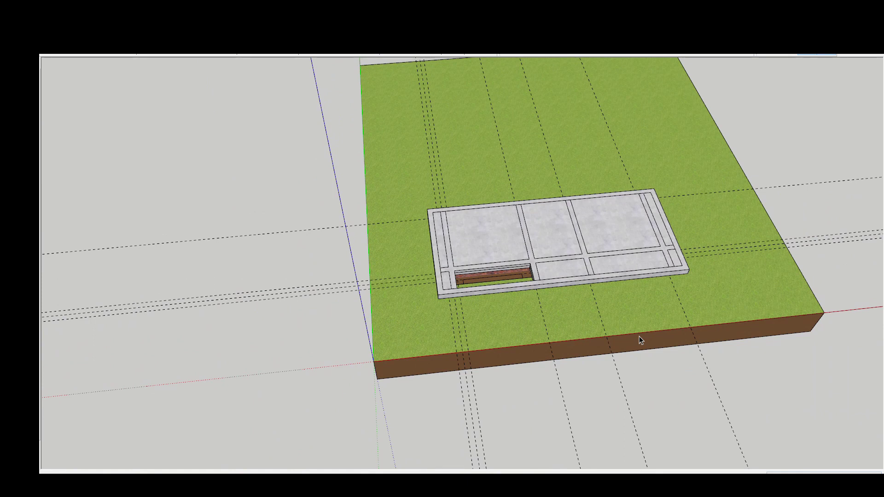
{"action": "mouse_move", "coordinate": [639, 340]}
{"action": "middle_mouse_down"}
{"action": "mouse_move", "coordinate": [624, 203]}
{"action": "mouse_move", "coordinate": [416, 295]}
{"action": "middle_mouse_up"}
{"action": "scroll", "coordinate": [631, 276], "scroll_direction": "up", "scroll_amount": 5}
{"action": "scroll", "coordinate": [417, 295], "scroll_direction": "up", "scroll_amount": 2}
{"action": "scroll", "coordinate": [479, 308], "scroll_direction": "down", "scroll_amount": 2}
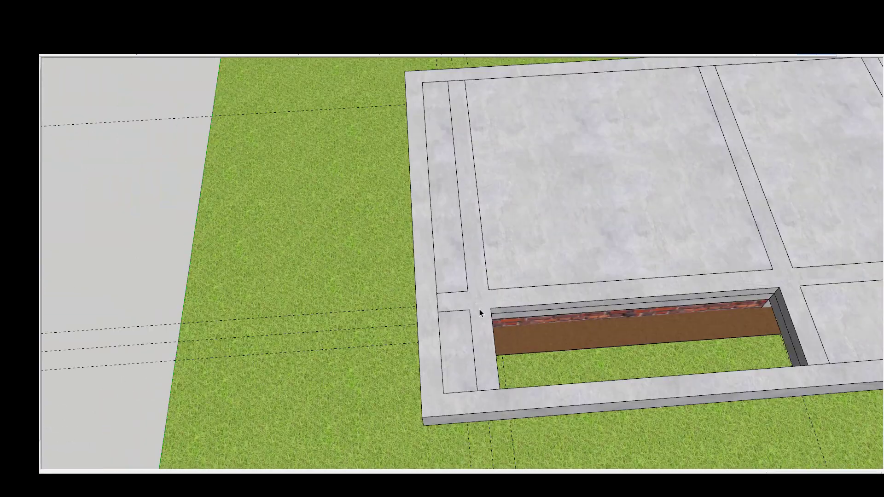
{"action": "middle_click_drag", "start_coordinate": [480, 309], "coordinate": [464, 308]}
{"action": "scroll", "coordinate": [461, 309], "scroll_direction": "up", "scroll_amount": 2}
{"action": "scroll", "coordinate": [447, 286], "scroll_direction": "down", "scroll_amount": 4}
{"action": "scroll", "coordinate": [440, 310], "scroll_direction": "up", "scroll_amount": 6}
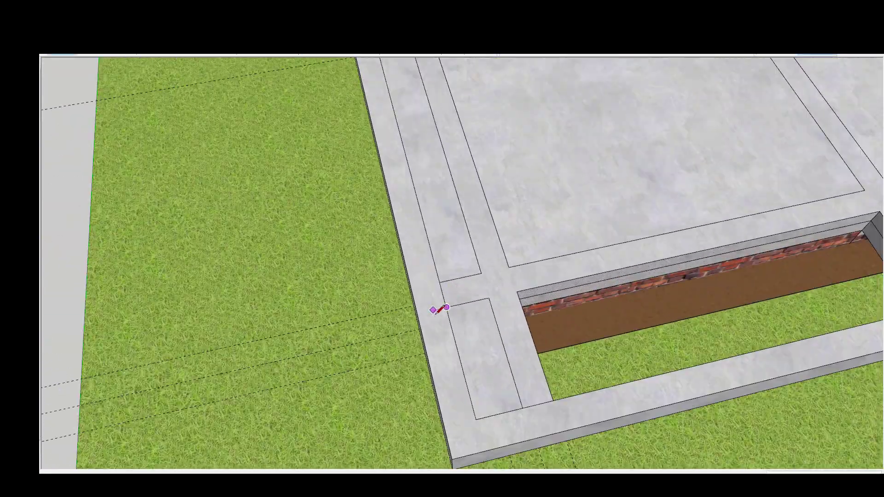
{"action": "scroll", "coordinate": [433, 308], "scroll_direction": "up", "scroll_amount": 2}
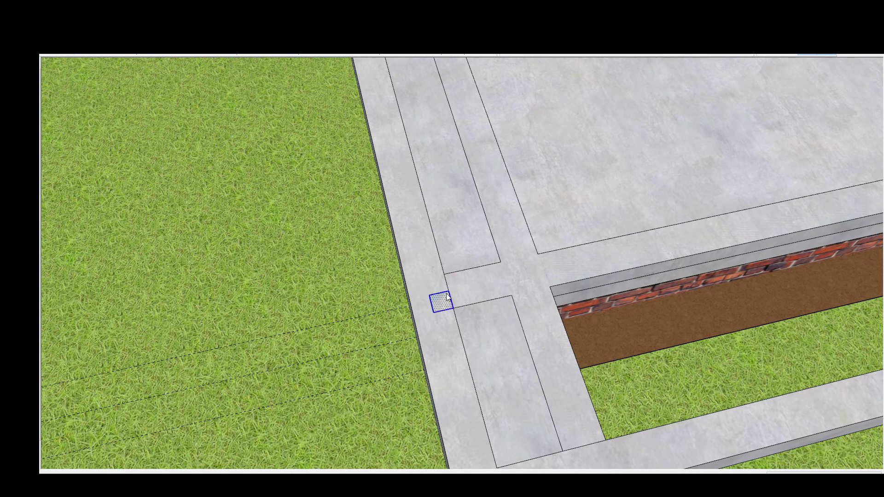
{"action": "scroll", "coordinate": [446, 297], "scroll_direction": "down", "scroll_amount": 5}
Step: Pull the small corner square up into a tall column and check it from both sides
{"action": "key", "text": "p"}
{"action": "left_click_drag", "start_coordinate": [446, 296], "coordinate": [459, 215]}
{"action": "scroll", "coordinate": [456, 245], "scroll_direction": "up", "scroll_amount": 1}
{"action": "mouse_move", "coordinate": [459, 215]}
{"action": "middle_mouse_down"}
{"action": "mouse_move", "coordinate": [482, 181]}
{"action": "mouse_move", "coordinate": [548, 297]}
{"action": "middle_mouse_up"}
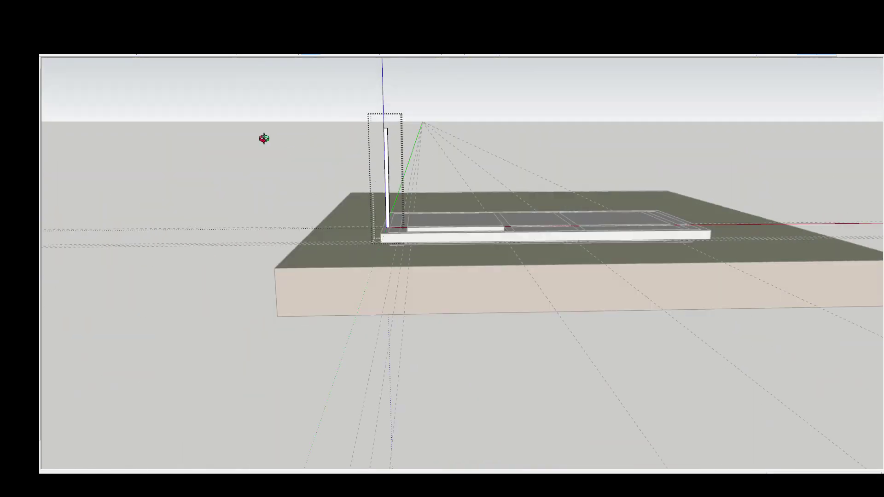
{"action": "scroll", "coordinate": [548, 297], "scroll_direction": "up", "scroll_amount": 3}
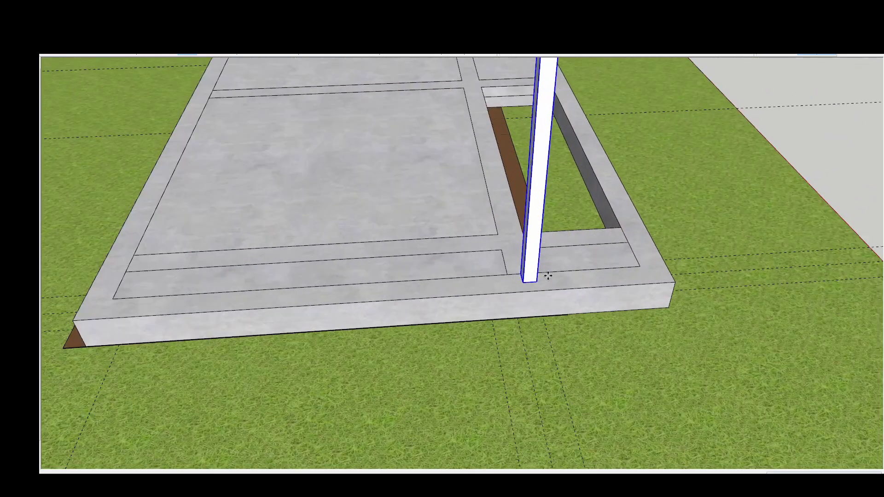
{"action": "middle_click_drag", "start_coordinate": [553, 289], "coordinate": [148, 162]}
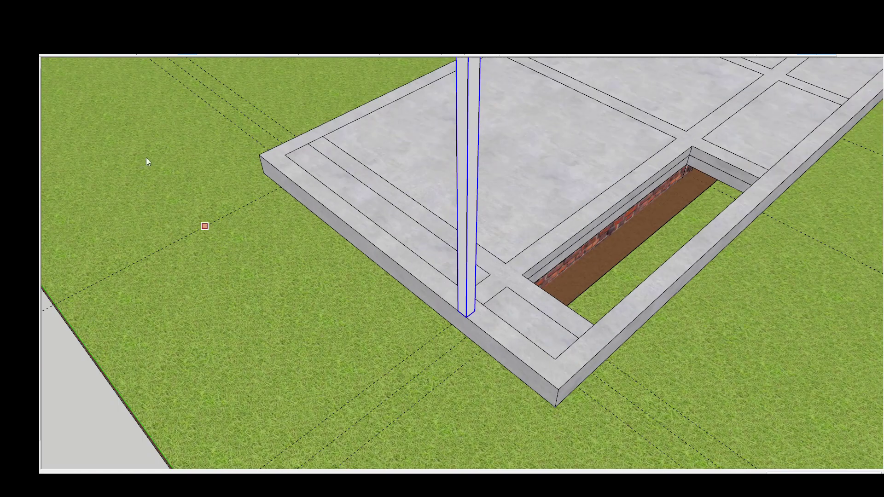
{"action": "scroll", "coordinate": [483, 222], "scroll_direction": "down", "scroll_amount": 5}
Step: Copy the column to another corner of the slab
{"action": "mouse_move", "coordinate": [484, 222]}
{"action": "middle_mouse_down"}
{"action": "mouse_move", "coordinate": [516, 250]}
{"action": "mouse_move", "coordinate": [461, 258]}
{"action": "mouse_move", "coordinate": [445, 279]}
{"action": "middle_mouse_up"}
{"action": "left_click", "coordinate": [445, 278]}
{"action": "scroll", "coordinate": [445, 278], "scroll_direction": "down", "scroll_amount": 5}
{"action": "scroll", "coordinate": [436, 190], "scroll_direction": "up", "scroll_amount": 5}
Step: Enter the column's edit mode, inspect it from several angles, then exit
{"action": "double_click", "coordinate": [437, 190]}
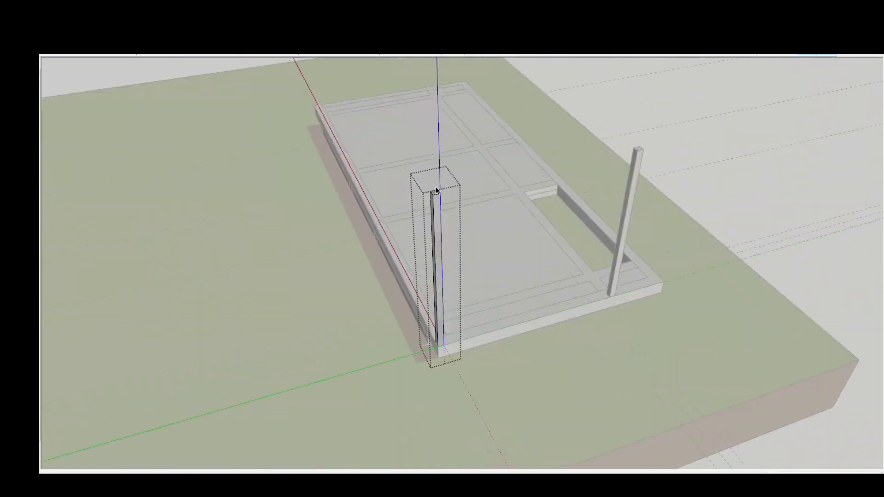
{"action": "scroll", "coordinate": [442, 207], "scroll_direction": "down", "scroll_amount": 5}
{"action": "middle_click_drag", "start_coordinate": [336, 144], "coordinate": [474, 181]}
{"action": "scroll", "coordinate": [553, 282], "scroll_direction": "up", "scroll_amount": 5}
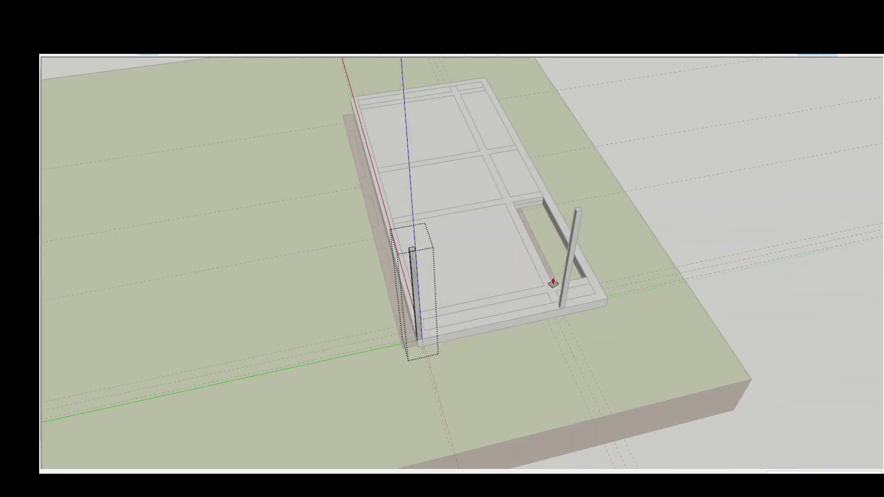
{"action": "scroll", "coordinate": [575, 293], "scroll_direction": "down", "scroll_amount": 5}
{"action": "mouse_move", "coordinate": [486, 211]}
{"action": "middle_mouse_down"}
{"action": "mouse_move", "coordinate": [492, 193]}
{"action": "mouse_move", "coordinate": [480, 243]}
{"action": "middle_mouse_up"}
{"action": "scroll", "coordinate": [492, 193], "scroll_direction": "up", "scroll_amount": 5}
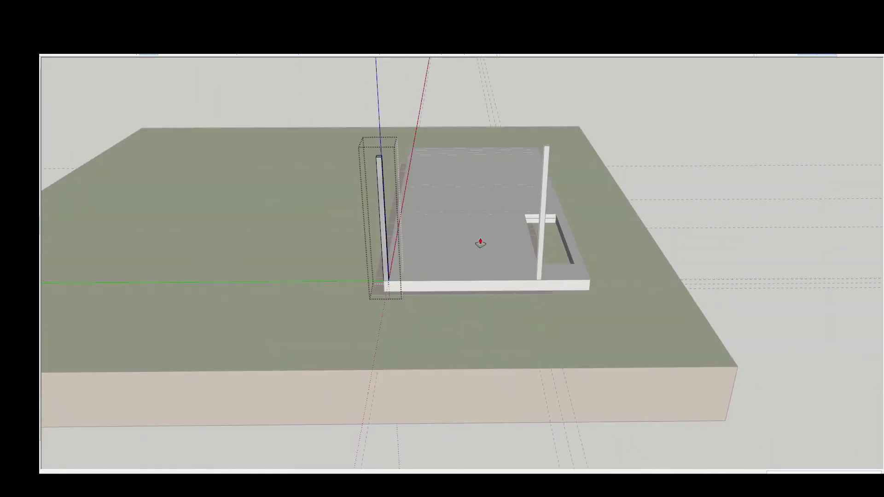
{"action": "scroll", "coordinate": [480, 243], "scroll_direction": "down", "scroll_amount": 5}
{"action": "middle_click_drag", "start_coordinate": [385, 239], "coordinate": [500, 182]}
{"action": "scroll", "coordinate": [537, 257], "scroll_direction": "up", "scroll_amount": 5}
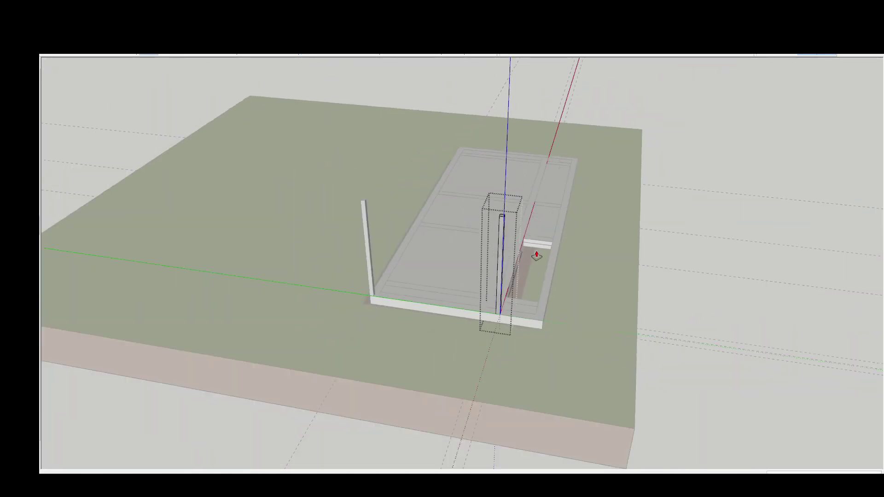
{"action": "scroll", "coordinate": [616, 268], "scroll_direction": "down", "scroll_amount": 5}
{"action": "key", "text": "Escape"}
Step: Place the next column copy at a slab corner
{"action": "scroll", "coordinate": [660, 280], "scroll_direction": "up", "scroll_amount": 6}
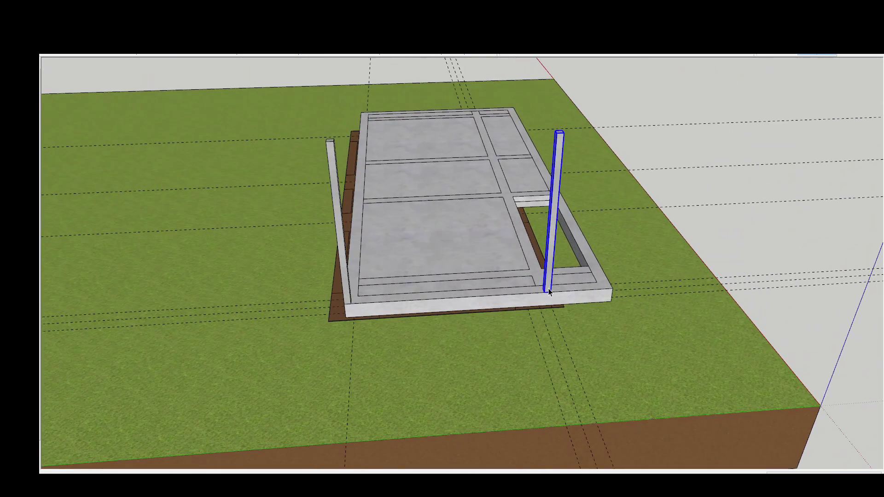
{"action": "scroll", "coordinate": [660, 280], "scroll_direction": "down", "scroll_amount": 5}
{"action": "scroll", "coordinate": [660, 280], "scroll_direction": "up", "scroll_amount": 5}
{"action": "scroll", "coordinate": [500, 275], "scroll_direction": "down", "scroll_amount": 2}
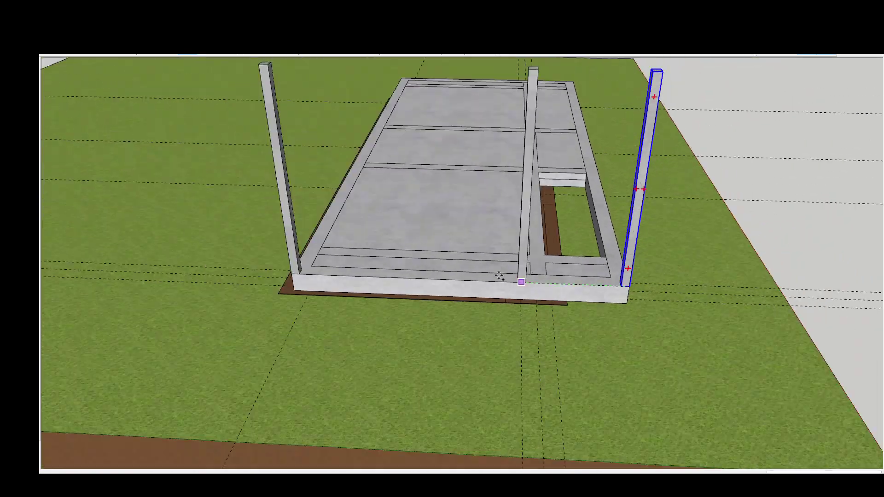
{"action": "scroll", "coordinate": [473, 277], "scroll_direction": "down", "scroll_amount": 3}
{"action": "middle_click_drag", "start_coordinate": [473, 276], "coordinate": [408, 286]}
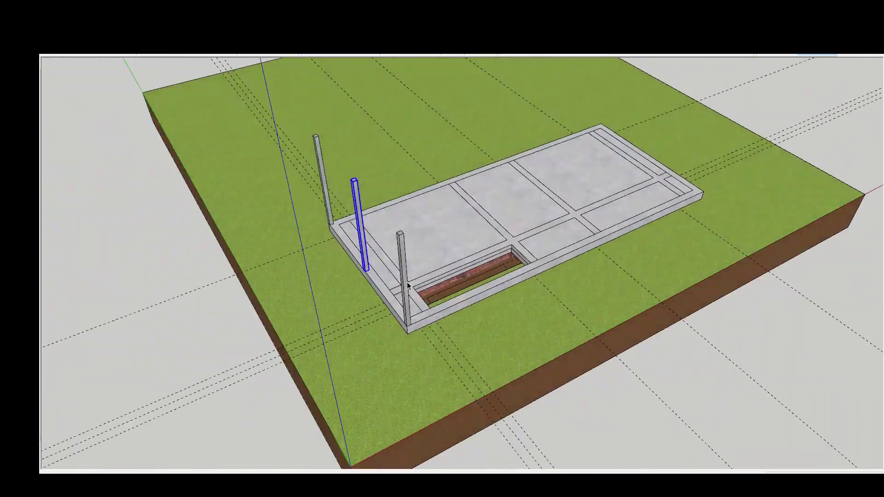
{"action": "left_click", "coordinate": [334, 197]}
Step: Place another column copy along the slab's front edge
{"action": "middle_click_drag", "start_coordinate": [333, 198], "coordinate": [307, 253]}
{"action": "scroll", "coordinate": [336, 267], "scroll_direction": "up", "scroll_amount": 5}
{"action": "scroll", "coordinate": [336, 262], "scroll_direction": "down", "scroll_amount": 2}
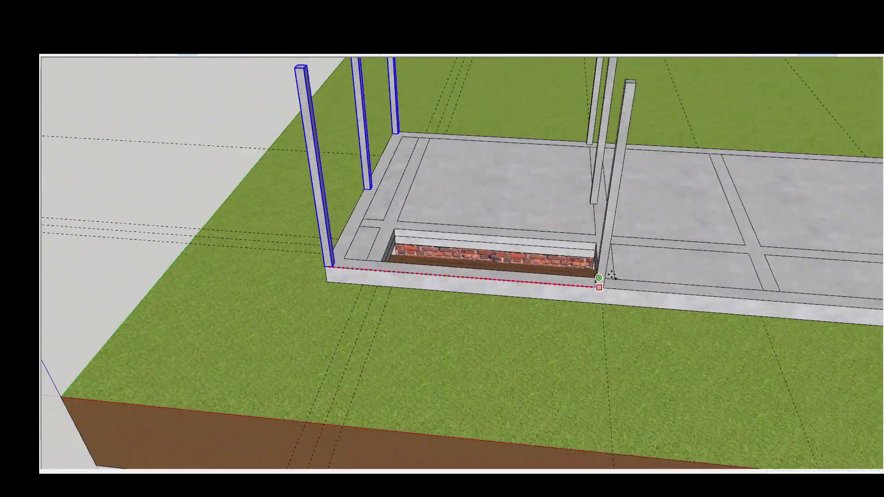
{"action": "scroll", "coordinate": [612, 275], "scroll_direction": "down", "scroll_amount": 5}
{"action": "scroll", "coordinate": [545, 267], "scroll_direction": "up", "scroll_amount": 5}
{"action": "scroll", "coordinate": [624, 272], "scroll_direction": "down", "scroll_amount": 4}
{"action": "mouse_move", "coordinate": [559, 233]}
{"action": "middle_mouse_down"}
{"action": "mouse_move", "coordinate": [624, 272]}
{"action": "mouse_move", "coordinate": [548, 209]}
{"action": "mouse_move", "coordinate": [517, 253]}
{"action": "middle_mouse_up"}
{"action": "scroll", "coordinate": [548, 208], "scroll_direction": "up", "scroll_amount": 4}
{"action": "scroll", "coordinate": [548, 209], "scroll_direction": "down", "scroll_amount": 4}
{"action": "scroll", "coordinate": [509, 221], "scroll_direction": "up", "scroll_amount": 4}
{"action": "scroll", "coordinate": [506, 202], "scroll_direction": "up", "scroll_amount": 3}
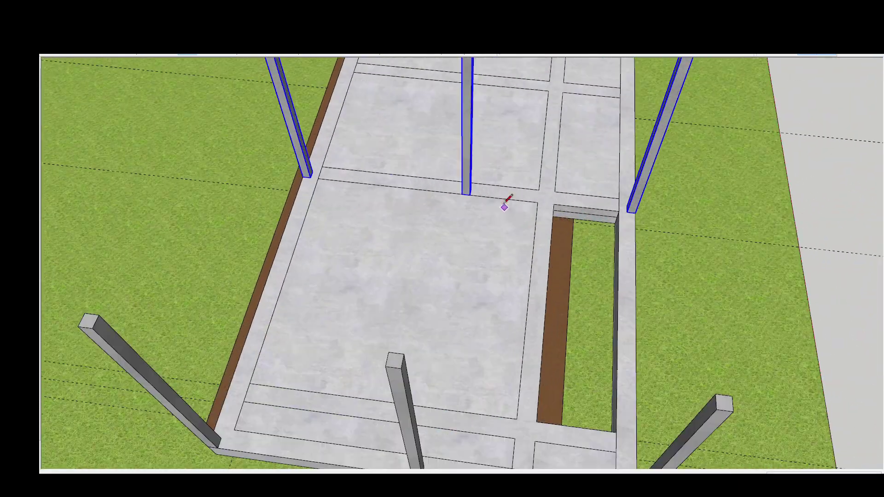
{"action": "scroll", "coordinate": [544, 202], "scroll_direction": "down", "scroll_amount": 3}
{"action": "middle_click_drag", "start_coordinate": [549, 200], "coordinate": [696, 99]}
{"action": "scroll", "coordinate": [546, 198], "scroll_direction": "up", "scroll_amount": 4}
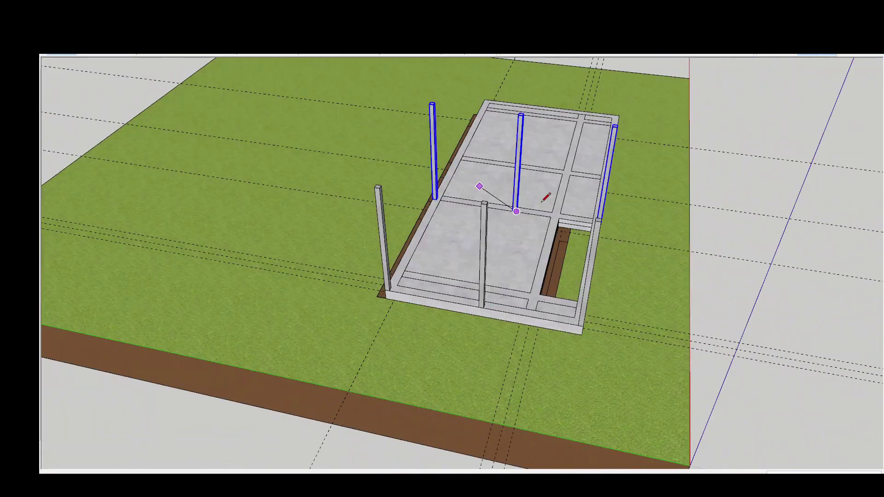
{"action": "scroll", "coordinate": [543, 200], "scroll_direction": "down", "scroll_amount": 3}
{"action": "middle_click_drag", "start_coordinate": [544, 201], "coordinate": [661, 154]}
{"action": "scroll", "coordinate": [410, 292], "scroll_direction": "up", "scroll_amount": 2}
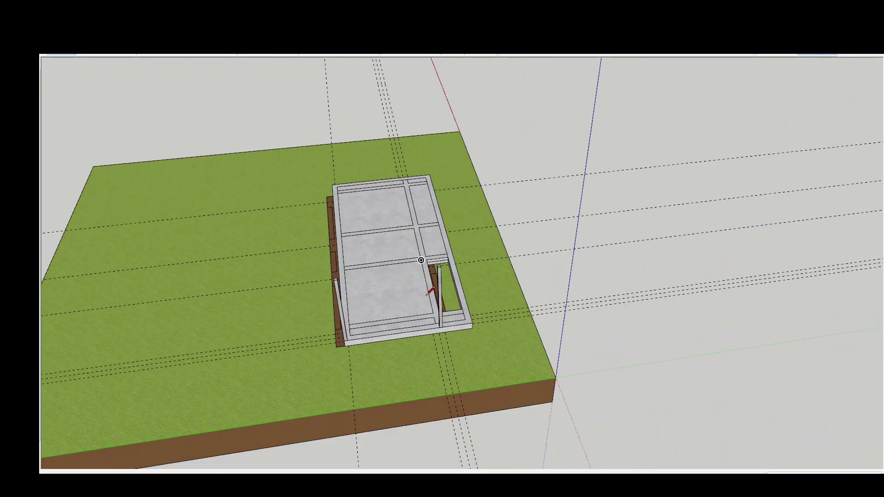
{"action": "scroll", "coordinate": [427, 294], "scroll_direction": "down", "scroll_amount": 3}
{"action": "mouse_move", "coordinate": [375, 148]}
{"action": "middle_mouse_down"}
{"action": "mouse_move", "coordinate": [632, 365]}
{"action": "mouse_move", "coordinate": [507, 277]}
{"action": "middle_mouse_up"}
{"action": "scroll", "coordinate": [632, 365], "scroll_direction": "up", "scroll_amount": 3}
{"action": "scroll", "coordinate": [576, 300], "scroll_direction": "up", "scroll_amount": 3}
{"action": "scroll", "coordinate": [502, 314], "scroll_direction": "down", "scroll_amount": 3}
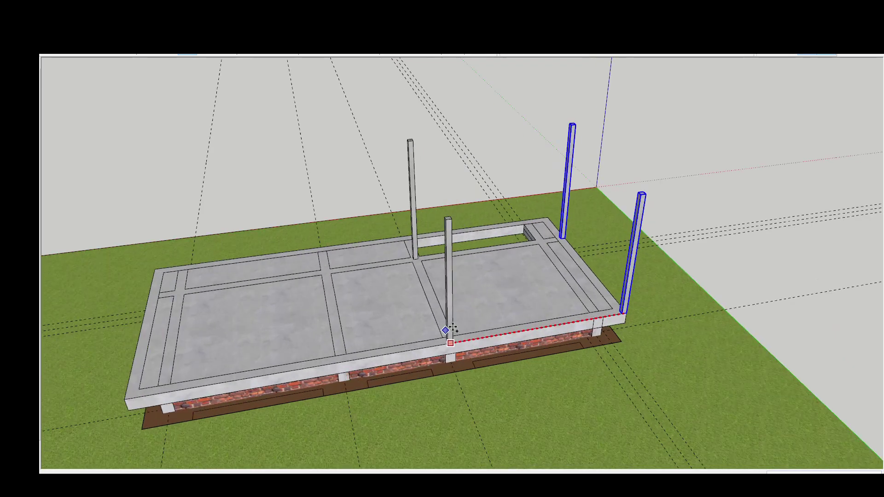
{"action": "left_click", "coordinate": [453, 328]}
Step: Orbit around the slab to check the column bases and positions
{"action": "scroll", "coordinate": [385, 184], "scroll_direction": "up", "scroll_amount": 4}
{"action": "middle_click_drag", "start_coordinate": [386, 184], "coordinate": [394, 142]}
{"action": "scroll", "coordinate": [295, 144], "scroll_direction": "down", "scroll_amount": 1}
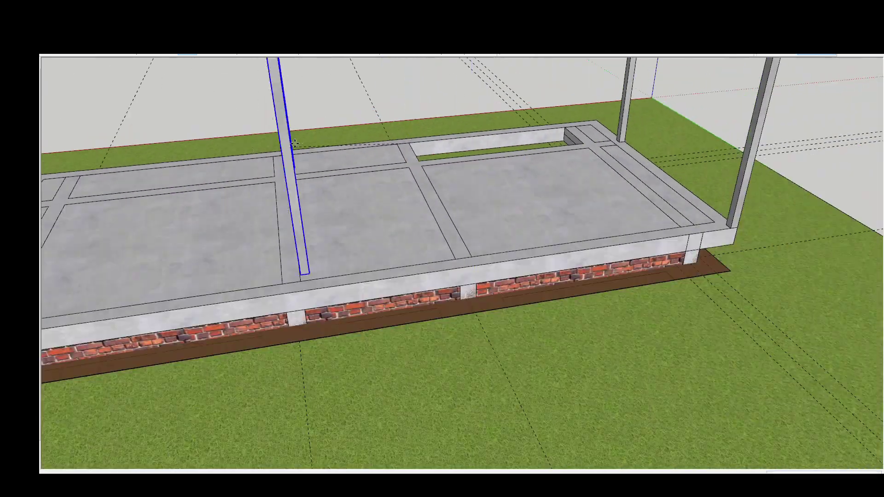
{"action": "middle_click_drag", "start_coordinate": [295, 144], "coordinate": [455, 214]}
{"action": "scroll", "coordinate": [345, 253], "scroll_direction": "up", "scroll_amount": 3}
{"action": "scroll", "coordinate": [336, 247], "scroll_direction": "up", "scroll_amount": 2}
{"action": "scroll", "coordinate": [415, 261], "scroll_direction": "down", "scroll_amount": 4}
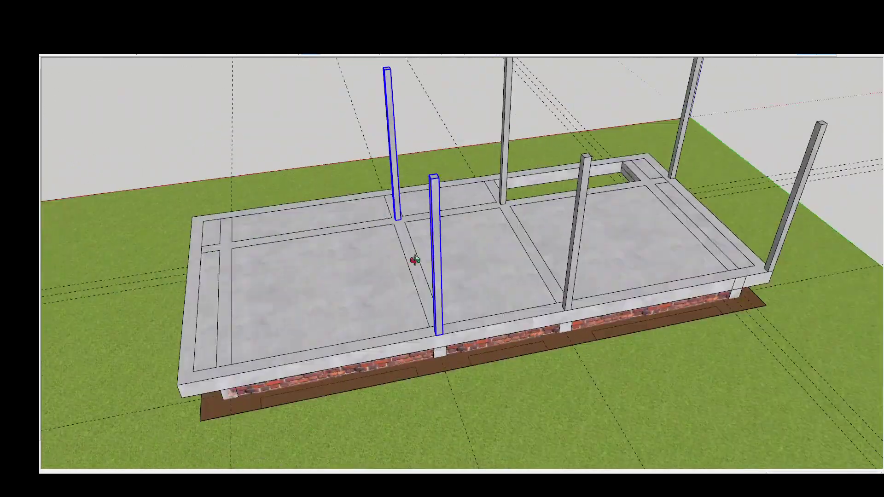
{"action": "scroll", "coordinate": [700, 345], "scroll_direction": "down", "scroll_amount": 3}
{"action": "mouse_move", "coordinate": [701, 346]}
{"action": "middle_mouse_down"}
{"action": "mouse_move", "coordinate": [477, 282]}
{"action": "mouse_move", "coordinate": [653, 310]}
{"action": "middle_mouse_up"}
{"action": "scroll", "coordinate": [502, 218], "scroll_direction": "up", "scroll_amount": 5}
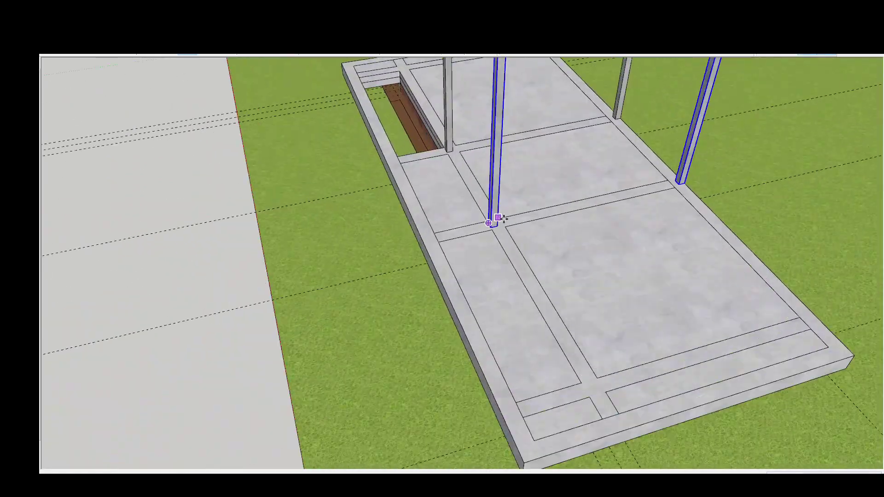
{"action": "mouse_move", "coordinate": [502, 218]}
{"action": "middle_mouse_down"}
{"action": "mouse_move", "coordinate": [529, 198]}
{"action": "mouse_move", "coordinate": [731, 225]}
{"action": "mouse_move", "coordinate": [691, 239]}
{"action": "middle_mouse_up"}
{"action": "scroll", "coordinate": [530, 198], "scroll_direction": "down", "scroll_amount": 4}
{"action": "scroll", "coordinate": [565, 204], "scroll_direction": "down", "scroll_amount": 3}
{"action": "scroll", "coordinate": [691, 240], "scroll_direction": "up", "scroll_amount": 2}
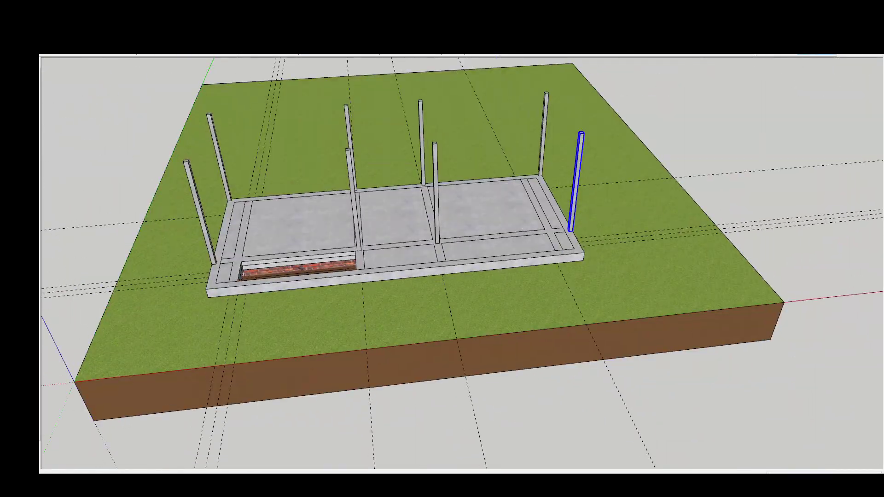
Step: Rotate a copied column 90° so it lies horizontally as a beam across the posts
{"action": "scroll", "coordinate": [590, 129], "scroll_direction": "up", "scroll_amount": 2}
{"action": "key", "text": "q"}
{"action": "left_click", "coordinate": [538, 125]}
{"action": "scroll", "coordinate": [554, 87], "scroll_direction": "down", "scroll_amount": 3}
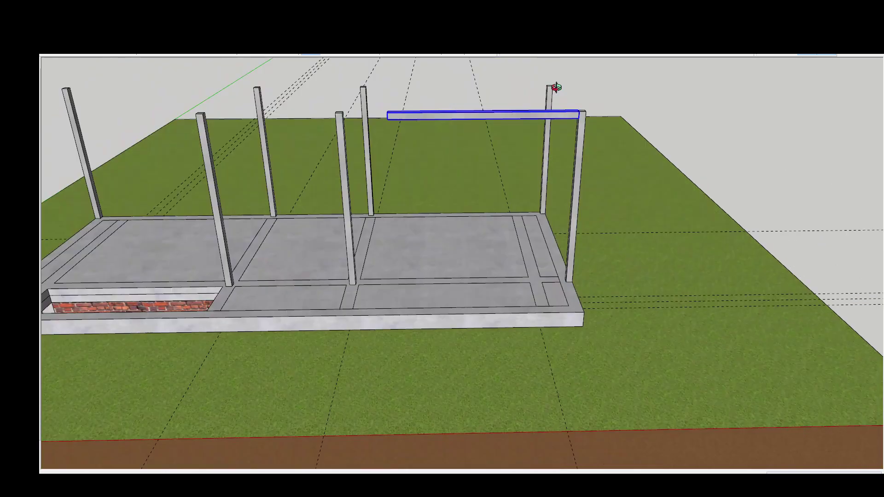
{"action": "middle_click_drag", "start_coordinate": [555, 87], "coordinate": [465, 161]}
{"action": "scroll", "coordinate": [511, 116], "scroll_direction": "up", "scroll_amount": 3}
{"action": "scroll", "coordinate": [465, 161], "scroll_direction": "up", "scroll_amount": 2}
{"action": "scroll", "coordinate": [465, 162], "scroll_direction": "down", "scroll_amount": 3}
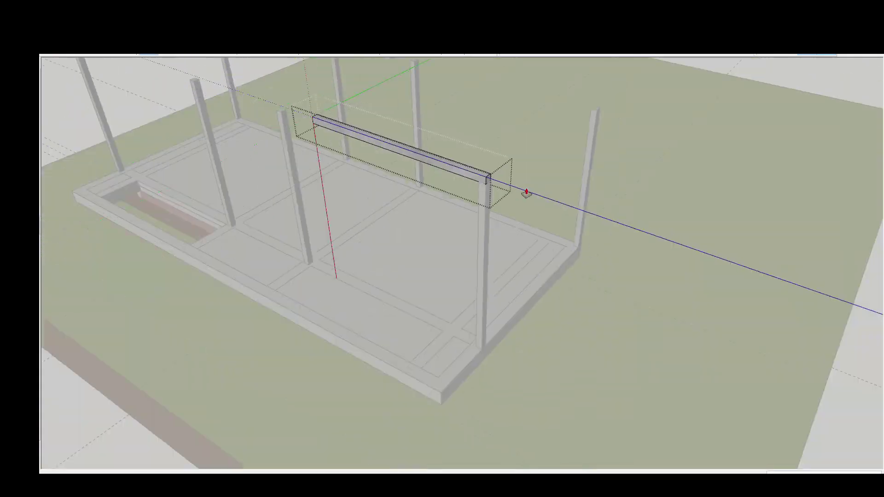
{"action": "mouse_move", "coordinate": [527, 191]}
{"action": "middle_mouse_down"}
{"action": "mouse_move", "coordinate": [404, 199]}
{"action": "mouse_move", "coordinate": [379, 225]}
{"action": "middle_mouse_up"}
{"action": "scroll", "coordinate": [482, 162], "scroll_direction": "up", "scroll_amount": 2}
{"action": "scroll", "coordinate": [483, 162], "scroll_direction": "down", "scroll_amount": 2}
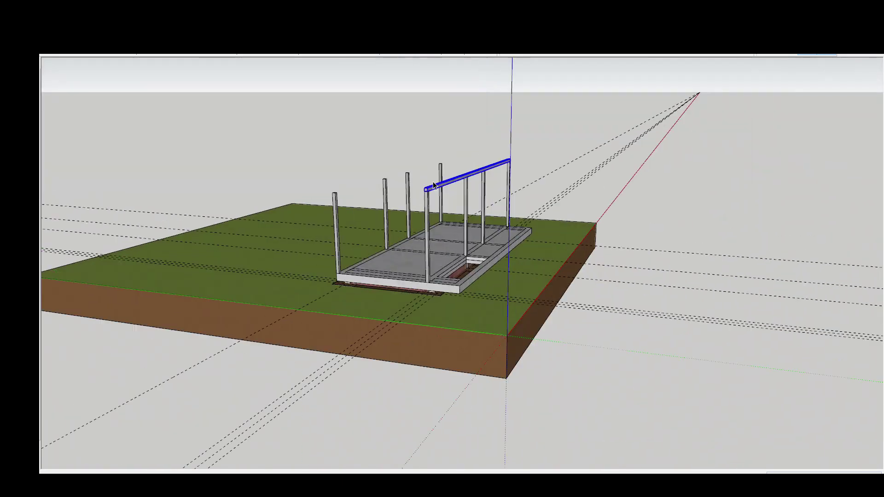
{"action": "scroll", "coordinate": [483, 162], "scroll_direction": "up", "scroll_amount": 2}
{"action": "mouse_move", "coordinate": [482, 162]}
{"action": "middle_mouse_down"}
{"action": "mouse_move", "coordinate": [450, 140]}
{"action": "mouse_move", "coordinate": [365, 142]}
{"action": "mouse_move", "coordinate": [529, 220]}
{"action": "mouse_move", "coordinate": [513, 211]}
{"action": "mouse_move", "coordinate": [517, 283]}
{"action": "middle_mouse_up"}
{"action": "scroll", "coordinate": [365, 142], "scroll_direction": "down", "scroll_amount": 2}
{"action": "scroll", "coordinate": [430, 180], "scroll_direction": "up", "scroll_amount": 2}
{"action": "middle_click_drag", "start_coordinate": [430, 180], "coordinate": [398, 171]}
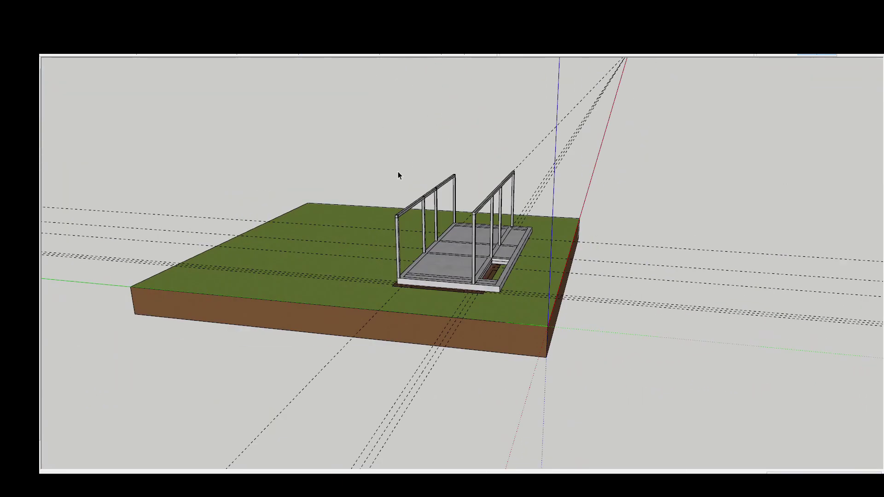
{"action": "scroll", "coordinate": [478, 279], "scroll_direction": "up", "scroll_amount": 4}
{"action": "scroll", "coordinate": [457, 278], "scroll_direction": "up", "scroll_amount": 3}
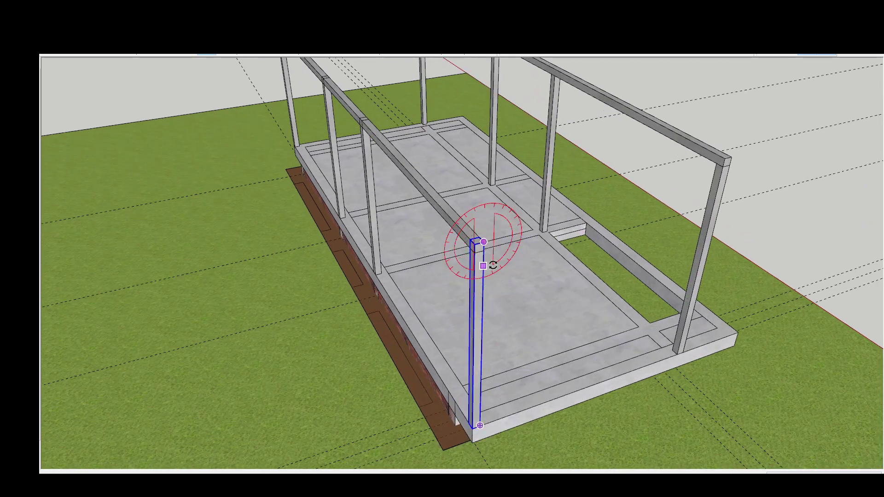
{"action": "left_click", "coordinate": [725, 177]}
Step: Move the beam onto the tops of the front posts
{"action": "key", "text": "m"}
{"action": "scroll", "coordinate": [494, 248], "scroll_direction": "up", "scroll_amount": 1}
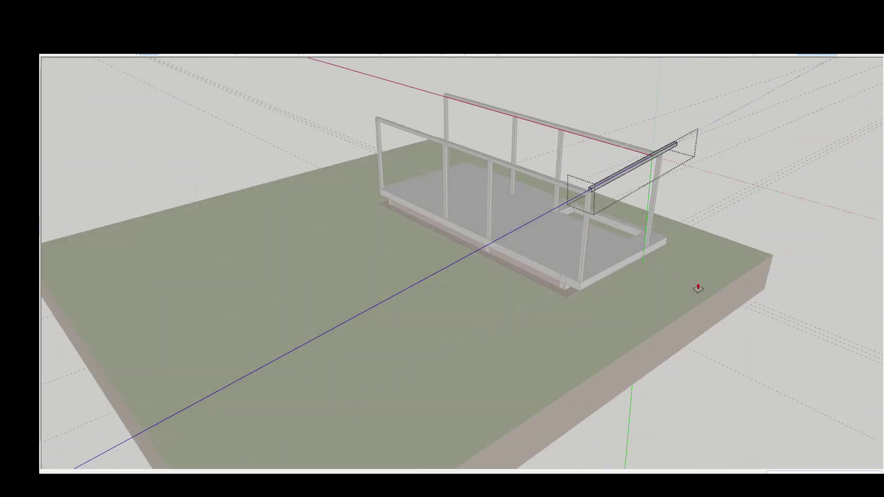
{"action": "scroll", "coordinate": [583, 196], "scroll_direction": "up", "scroll_amount": 3}
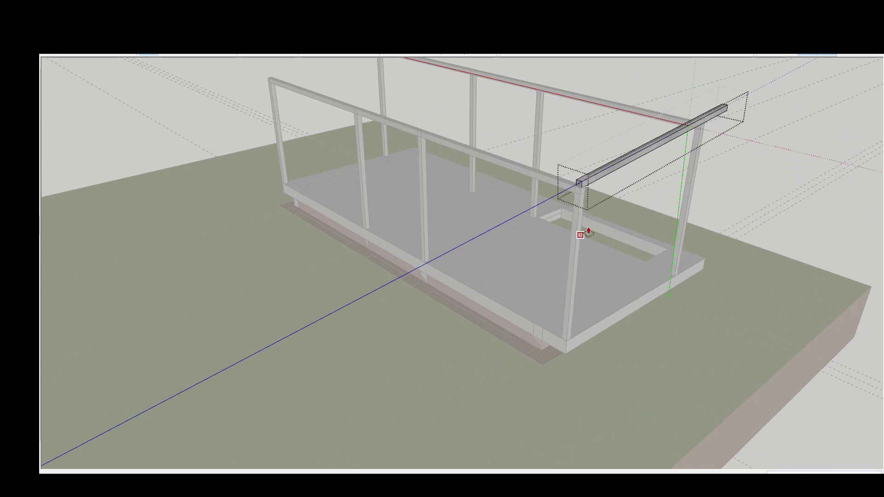
{"action": "middle_click_drag", "start_coordinate": [584, 188], "coordinate": [727, 231]}
{"action": "scroll", "coordinate": [704, 217], "scroll_direction": "up", "scroll_amount": 3}
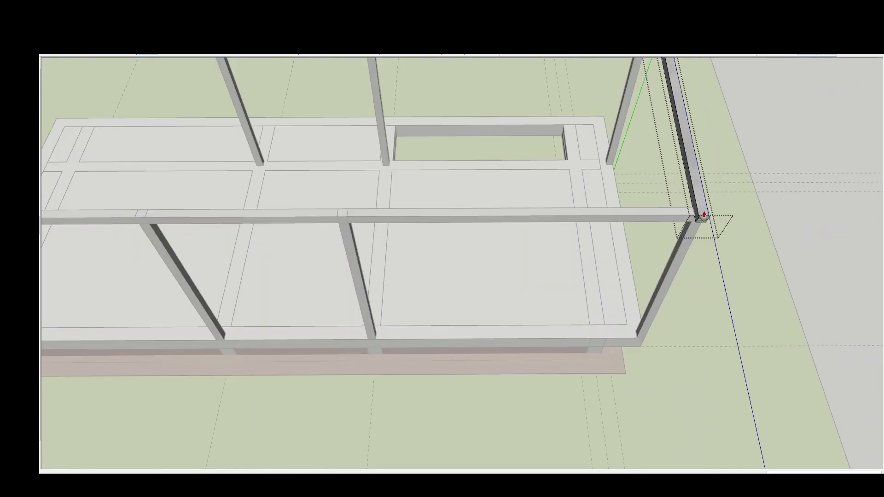
{"action": "scroll", "coordinate": [704, 216], "scroll_direction": "up", "scroll_amount": 2}
{"action": "scroll", "coordinate": [710, 212], "scroll_direction": "down", "scroll_amount": 3}
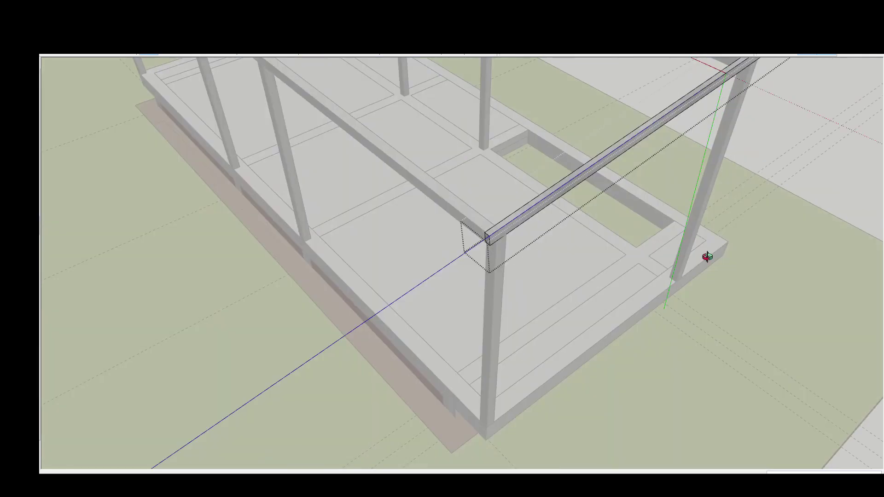
{"action": "middle_click_drag", "start_coordinate": [707, 253], "coordinate": [652, 148]}
{"action": "scroll", "coordinate": [349, 118], "scroll_direction": "up", "scroll_amount": 3}
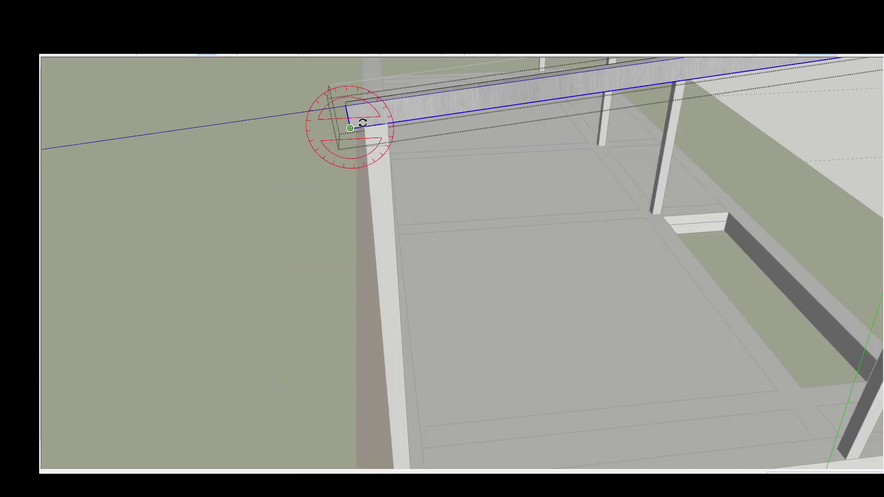
{"action": "scroll", "coordinate": [341, 138], "scroll_direction": "down", "scroll_amount": 3}
{"action": "mouse_move", "coordinate": [342, 138]}
{"action": "middle_mouse_down"}
{"action": "mouse_move", "coordinate": [300, 152]}
{"action": "mouse_move", "coordinate": [616, 117]}
{"action": "middle_mouse_up"}
{"action": "left_click", "coordinate": [616, 117]}
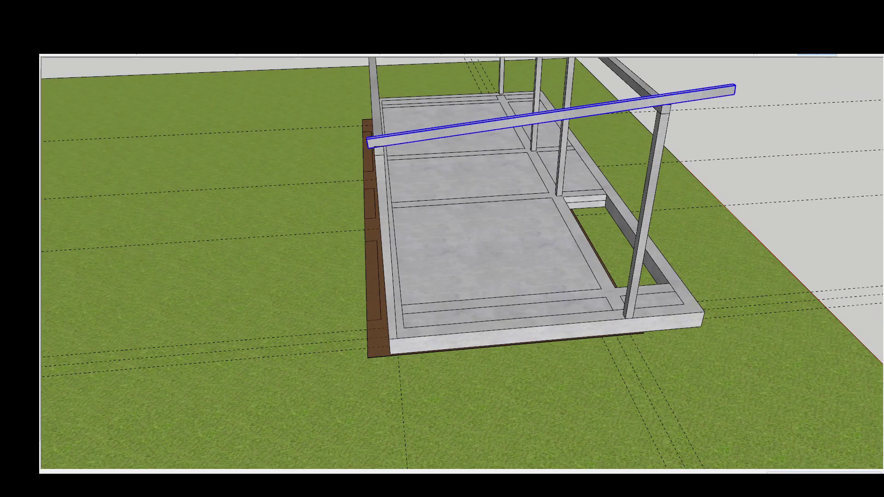
Step: Orbit around the deck to check the beam from both ends
{"action": "scroll", "coordinate": [663, 104], "scroll_direction": "up", "scroll_amount": 2}
{"action": "scroll", "coordinate": [345, 168], "scroll_direction": "down", "scroll_amount": 5}
{"action": "scroll", "coordinate": [423, 188], "scroll_direction": "down", "scroll_amount": 2}
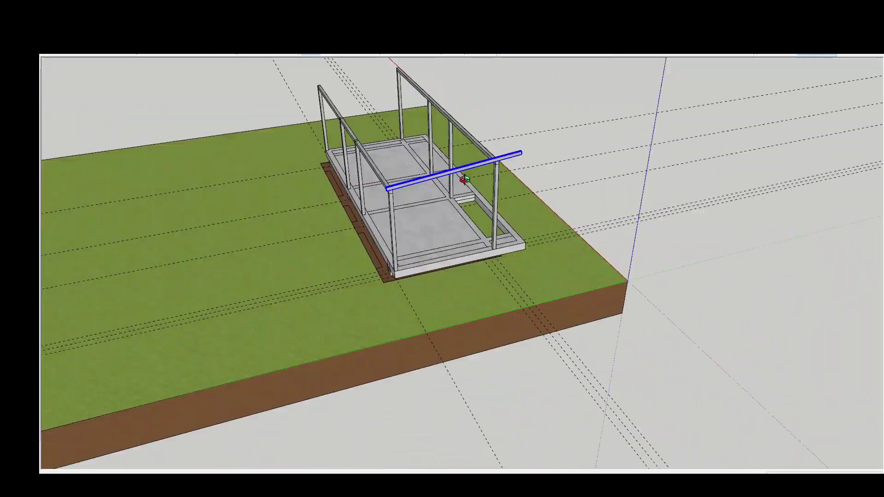
{"action": "scroll", "coordinate": [478, 216], "scroll_direction": "down", "scroll_amount": 2}
{"action": "mouse_move", "coordinate": [478, 217]}
{"action": "middle_mouse_down"}
{"action": "mouse_move", "coordinate": [409, 165]}
{"action": "mouse_move", "coordinate": [667, 241]}
{"action": "middle_mouse_up"}
{"action": "scroll", "coordinate": [546, 182], "scroll_direction": "up", "scroll_amount": 3}
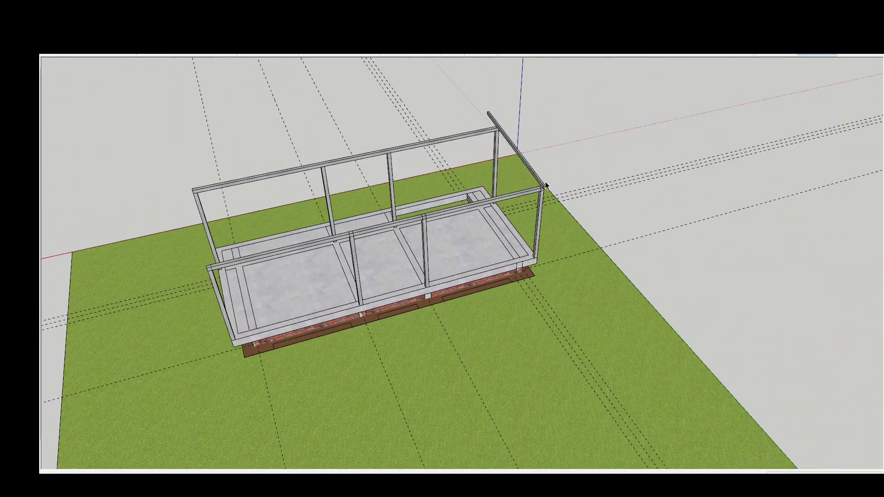
{"action": "scroll", "coordinate": [545, 182], "scroll_direction": "up", "scroll_amount": 2}
{"action": "scroll", "coordinate": [552, 185], "scroll_direction": "down", "scroll_amount": 2}
{"action": "scroll", "coordinate": [507, 152], "scroll_direction": "down", "scroll_amount": 5}
{"action": "middle_click_drag", "start_coordinate": [488, 133], "coordinate": [360, 203]}
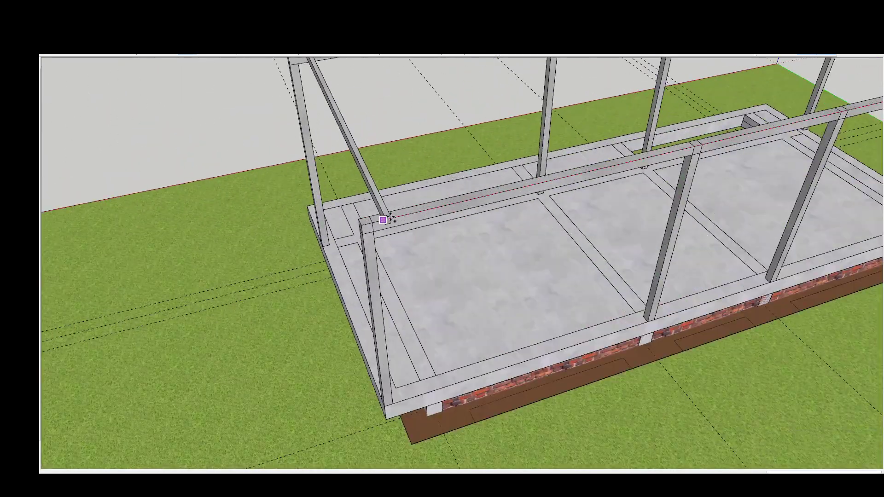
{"action": "scroll", "coordinate": [530, 216], "scroll_direction": "down", "scroll_amount": 3}
{"action": "mouse_move", "coordinate": [531, 217]}
{"action": "middle_mouse_down"}
{"action": "mouse_move", "coordinate": [306, 172]}
{"action": "mouse_move", "coordinate": [574, 79]}
{"action": "mouse_move", "coordinate": [467, 193]}
{"action": "mouse_move", "coordinate": [482, 269]}
{"action": "mouse_move", "coordinate": [557, 181]}
{"action": "mouse_move", "coordinate": [526, 239]}
{"action": "mouse_move", "coordinate": [304, 237]}
{"action": "middle_mouse_up"}
Step: Orbit to a high overview of the whole pergola frame
{"action": "middle_click_drag", "start_coordinate": [590, 219], "coordinate": [375, 351]}
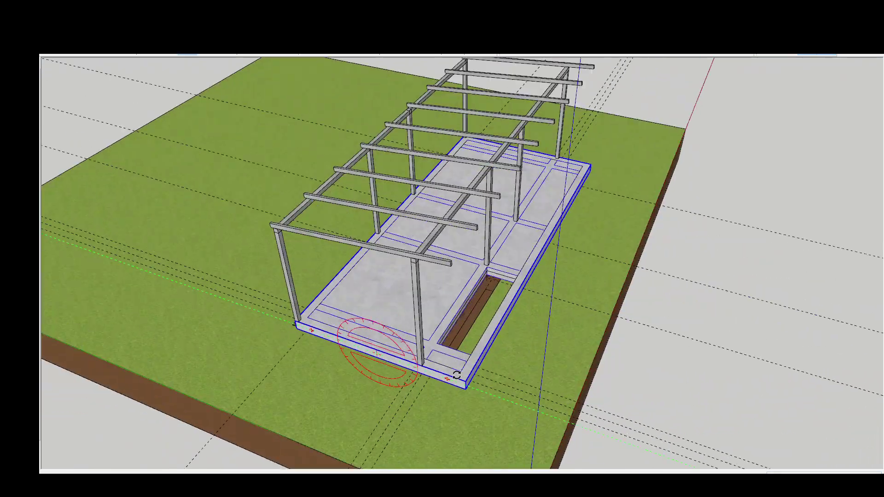
{"action": "scroll", "coordinate": [455, 371], "scroll_direction": "up", "scroll_amount": 3}
{"action": "scroll", "coordinate": [455, 371], "scroll_direction": "down", "scroll_amount": 5}
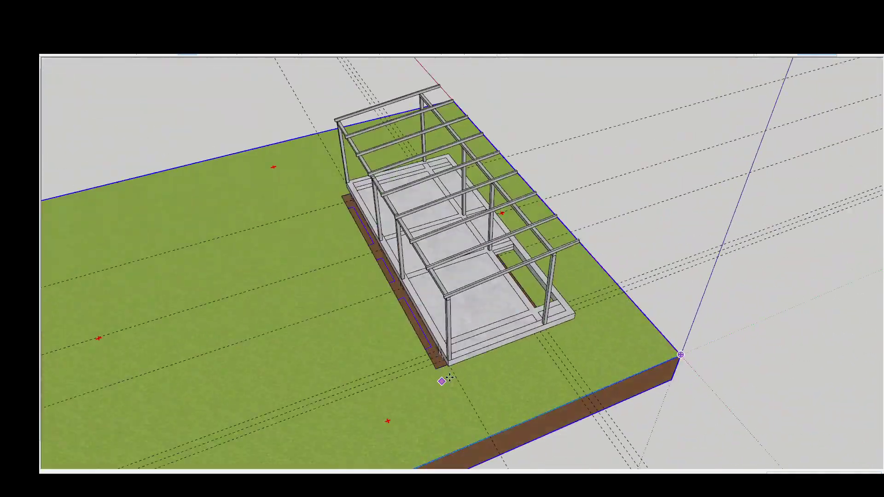
{"action": "mouse_move", "coordinate": [455, 371]}
{"action": "middle_mouse_down"}
{"action": "mouse_move", "coordinate": [472, 289]}
{"action": "mouse_move", "coordinate": [451, 213]}
{"action": "middle_mouse_up"}
{"action": "scroll", "coordinate": [472, 288], "scroll_direction": "down", "scroll_amount": 5}
{"action": "scroll", "coordinate": [451, 213], "scroll_direction": "up", "scroll_amount": 6}
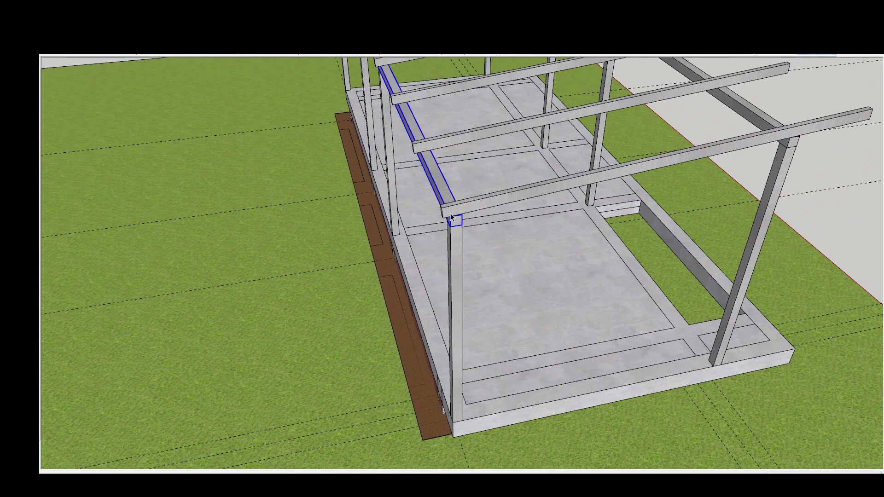
{"action": "scroll", "coordinate": [451, 214], "scroll_direction": "up", "scroll_amount": 2}
{"action": "scroll", "coordinate": [445, 173], "scroll_direction": "up", "scroll_amount": 3}
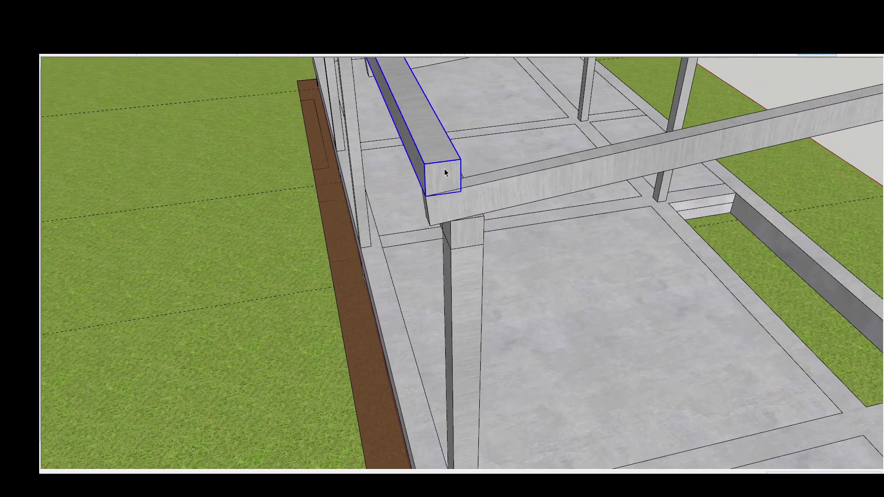
{"action": "scroll", "coordinate": [471, 183], "scroll_direction": "down", "scroll_amount": 4}
Step: Move the selected beam toward the rafter ends at the post/beam corner
{"action": "key", "text": "m"}
{"action": "scroll", "coordinate": [464, 187], "scroll_direction": "up", "scroll_amount": 2}
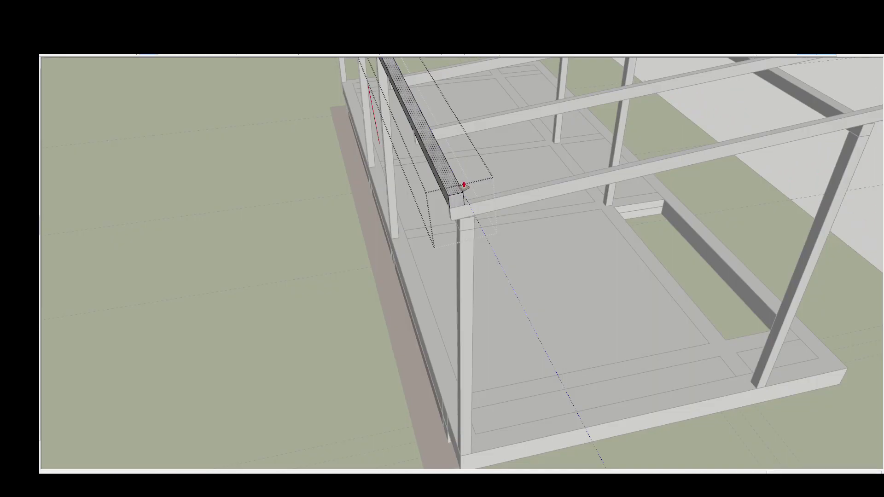
{"action": "scroll", "coordinate": [464, 189], "scroll_direction": "down", "scroll_amount": 3}
{"action": "scroll", "coordinate": [473, 253], "scroll_direction": "down", "scroll_amount": 5}
{"action": "mouse_move", "coordinate": [474, 253]}
{"action": "middle_mouse_down"}
{"action": "mouse_move", "coordinate": [523, 207]}
{"action": "mouse_move", "coordinate": [536, 229]}
{"action": "middle_mouse_up"}
{"action": "scroll", "coordinate": [537, 225], "scroll_direction": "up", "scroll_amount": 4}
{"action": "key", "text": "m"}
{"action": "scroll", "coordinate": [543, 216], "scroll_direction": "up", "scroll_amount": 2}
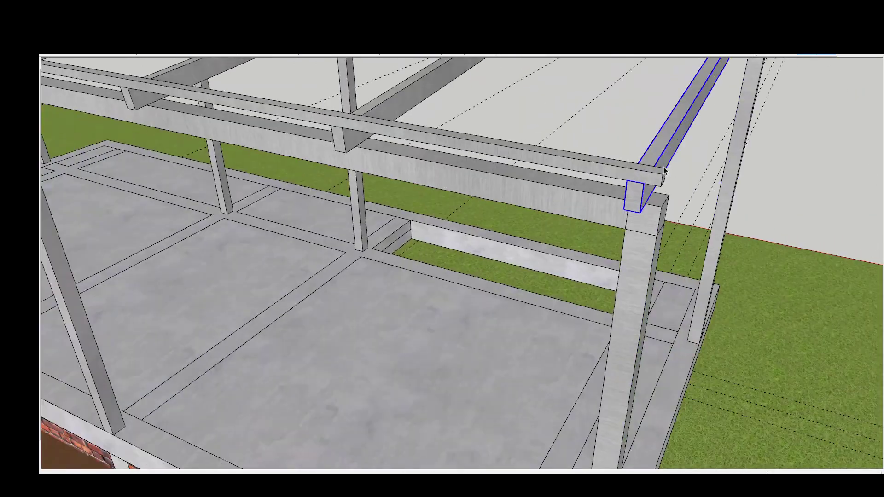
{"action": "mouse_move", "coordinate": [542, 266]}
{"action": "middle_mouse_down"}
{"action": "mouse_move", "coordinate": [672, 197]}
{"action": "mouse_move", "coordinate": [412, 196]}
{"action": "middle_mouse_up"}
{"action": "scroll", "coordinate": [666, 203], "scroll_direction": "down", "scroll_amount": 5}
{"action": "scroll", "coordinate": [395, 144], "scroll_direction": "up", "scroll_amount": 4}
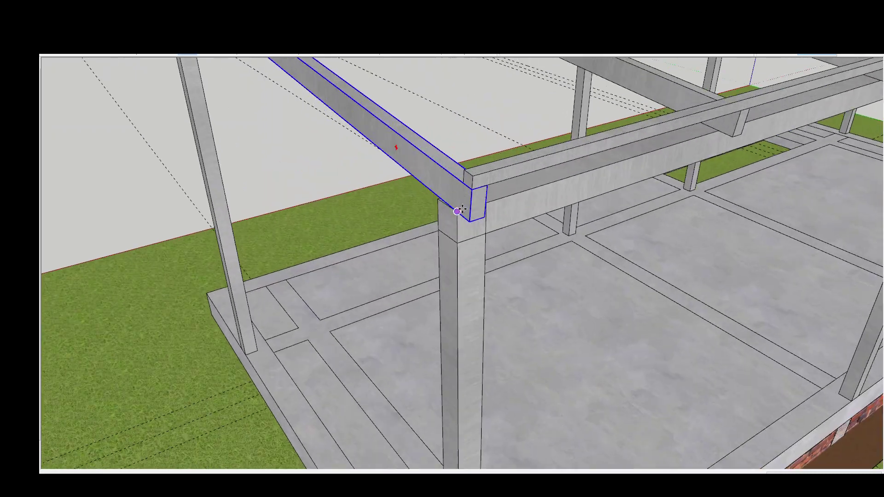
{"action": "scroll", "coordinate": [518, 218], "scroll_direction": "up", "scroll_amount": 3}
{"action": "scroll", "coordinate": [517, 218], "scroll_direction": "down", "scroll_amount": 2}
{"action": "mouse_move", "coordinate": [507, 216]}
{"action": "middle_mouse_down"}
{"action": "mouse_move", "coordinate": [707, 310]}
{"action": "mouse_move", "coordinate": [777, 193]}
{"action": "mouse_move", "coordinate": [695, 170]}
{"action": "middle_mouse_up"}
{"action": "scroll", "coordinate": [706, 310], "scroll_direction": "down", "scroll_amount": 4}
{"action": "scroll", "coordinate": [682, 225], "scroll_direction": "up", "scroll_amount": 5}
{"action": "scroll", "coordinate": [677, 241], "scroll_direction": "up", "scroll_amount": 2}
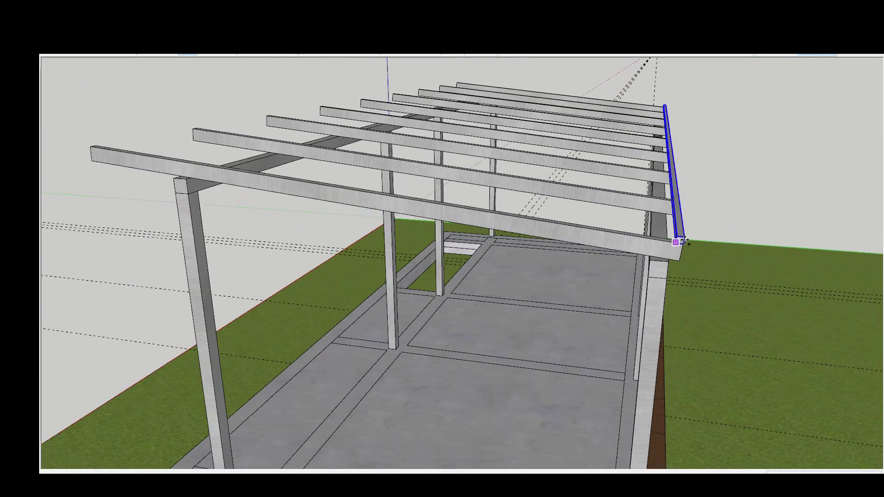
{"action": "mouse_move", "coordinate": [677, 241]}
{"action": "middle_mouse_down"}
{"action": "mouse_move", "coordinate": [426, 133]}
{"action": "mouse_move", "coordinate": [441, 159]}
{"action": "mouse_move", "coordinate": [534, 138]}
{"action": "middle_mouse_up"}
{"action": "scroll", "coordinate": [426, 133], "scroll_direction": "down", "scroll_amount": 3}
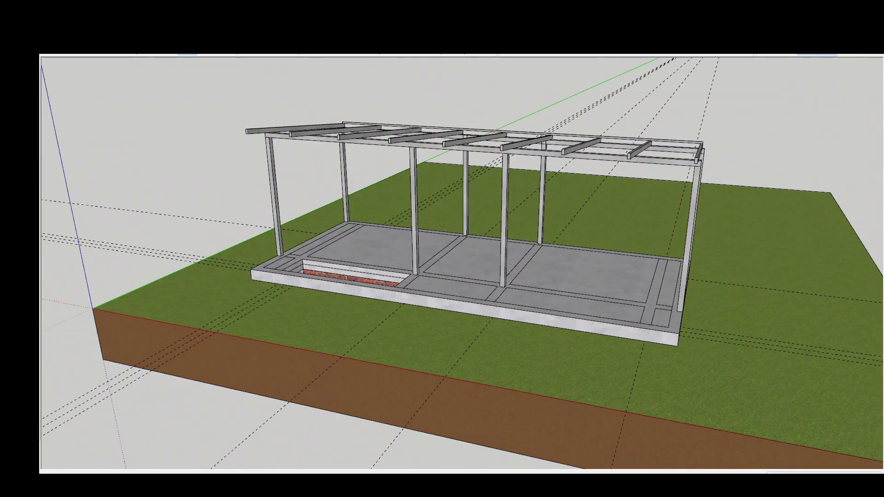
Step: Open the front beam's group for editing and inspect the beam from several angles
{"action": "mouse_move", "coordinate": [725, 355]}
{"action": "middle_mouse_down"}
{"action": "mouse_move", "coordinate": [444, 379]}
{"action": "mouse_move", "coordinate": [527, 350]}
{"action": "middle_mouse_up"}
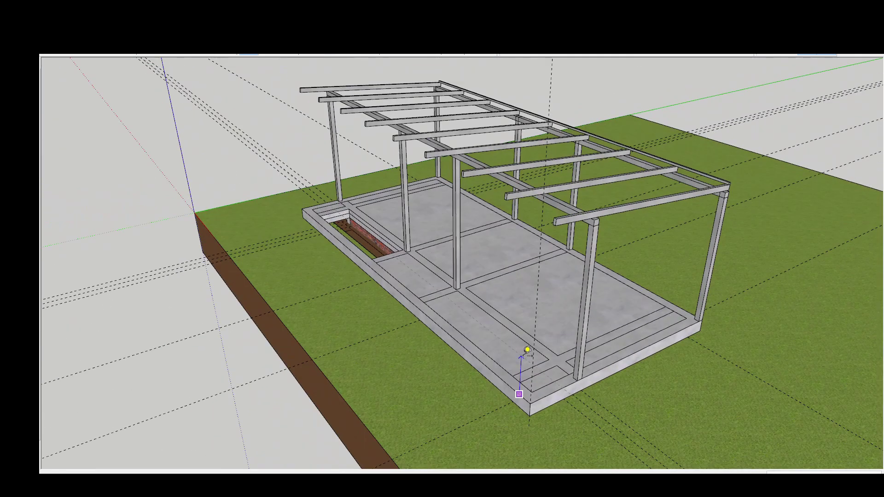
{"action": "scroll", "coordinate": [509, 227], "scroll_direction": "up", "scroll_amount": 3}
{"action": "double_click", "coordinate": [474, 275]}
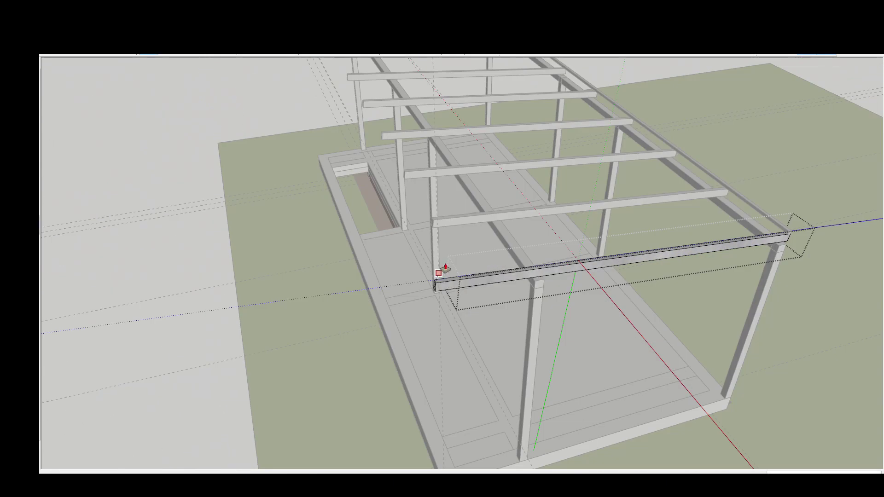
{"action": "mouse_move", "coordinate": [445, 269]}
{"action": "middle_mouse_down"}
{"action": "mouse_move", "coordinate": [470, 222]}
{"action": "mouse_move", "coordinate": [496, 259]}
{"action": "mouse_move", "coordinate": [559, 194]}
{"action": "middle_mouse_up"}
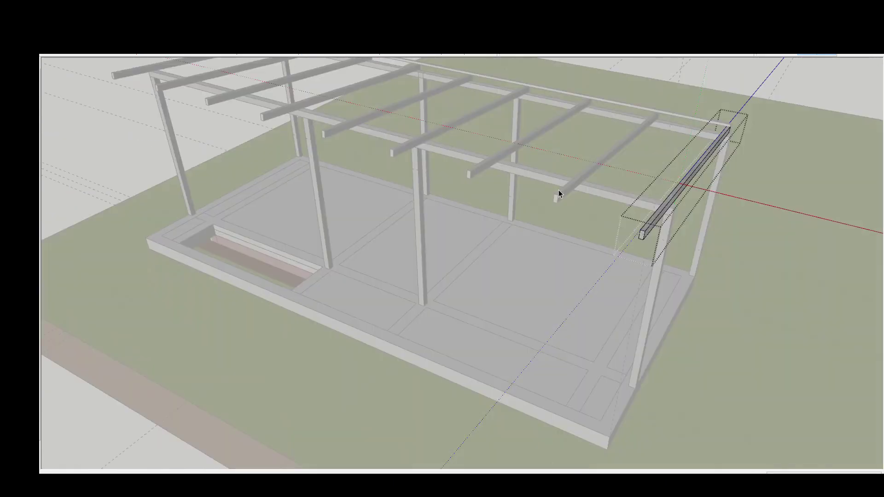
{"action": "scroll", "coordinate": [479, 202], "scroll_direction": "down", "scroll_amount": 5}
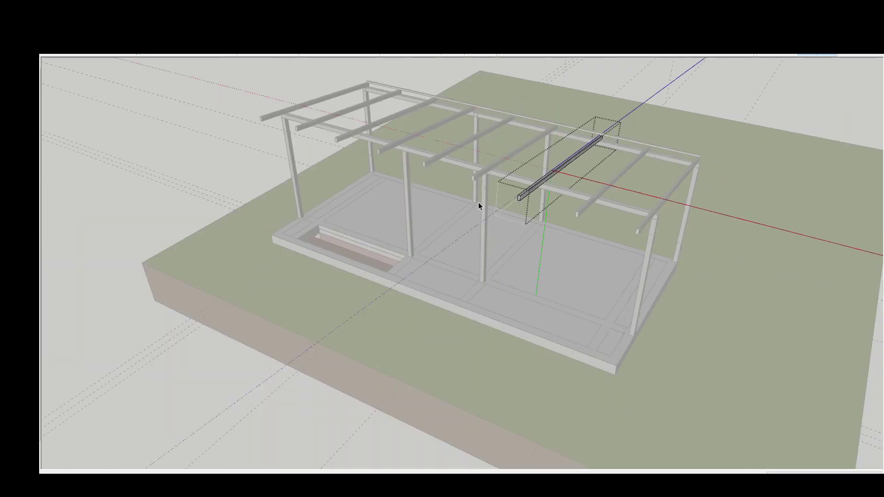
{"action": "scroll", "coordinate": [479, 203], "scroll_direction": "up", "scroll_amount": 5}
{"action": "middle_click_drag", "start_coordinate": [410, 152], "coordinate": [483, 177]}
{"action": "scroll", "coordinate": [421, 158], "scroll_direction": "down", "scroll_amount": 3}
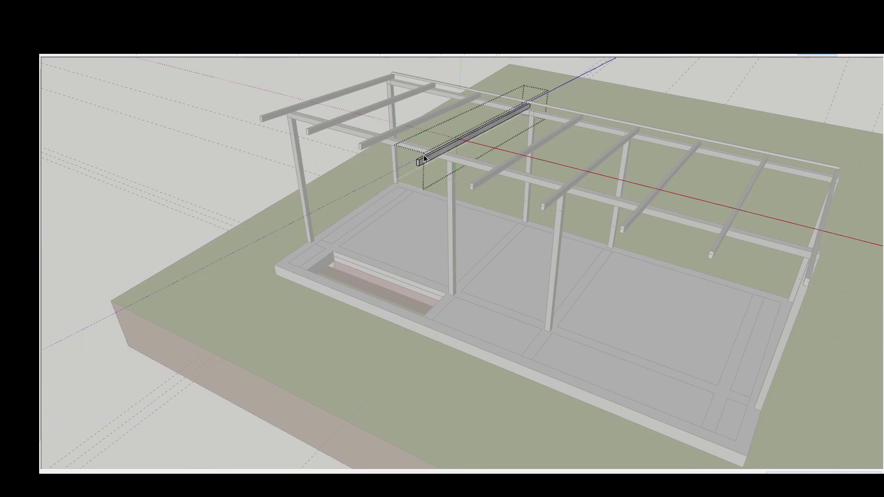
{"action": "scroll", "coordinate": [375, 148], "scroll_direction": "up", "scroll_amount": 4}
{"action": "scroll", "coordinate": [315, 128], "scroll_direction": "down", "scroll_amount": 2}
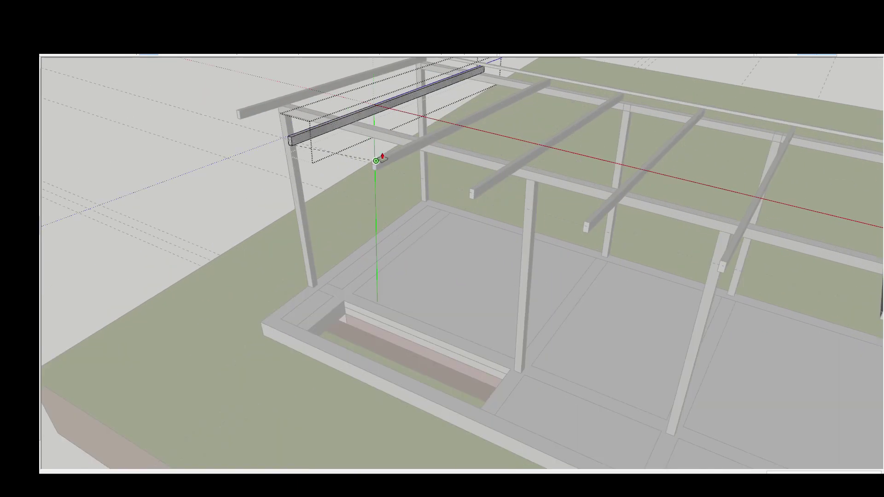
{"action": "scroll", "coordinate": [375, 152], "scroll_direction": "down", "scroll_amount": 3}
{"action": "scroll", "coordinate": [476, 182], "scroll_direction": "down", "scroll_amount": 3}
Step: Check the beam's fit along the opposite rafter ends from beneath the pergola roof
{"action": "middle_click_drag", "start_coordinate": [475, 181], "coordinate": [351, 149]}
{"action": "scroll", "coordinate": [351, 149], "scroll_direction": "up", "scroll_amount": 5}
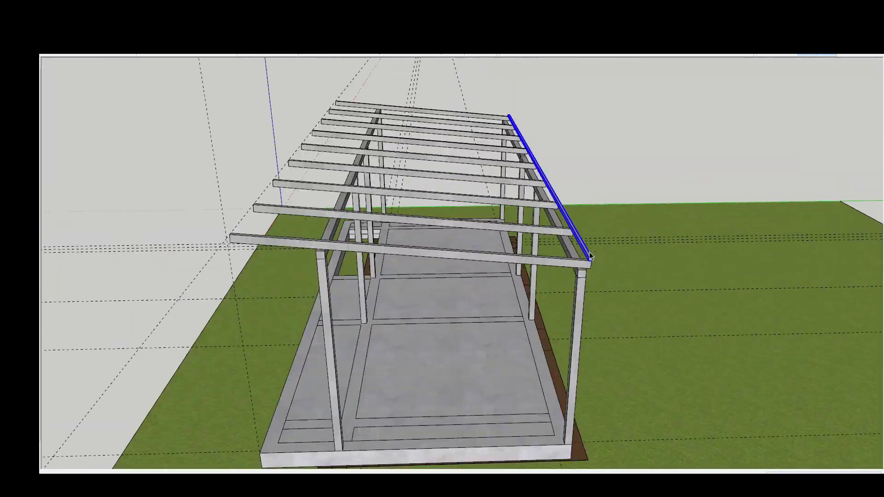
{"action": "scroll", "coordinate": [369, 175], "scroll_direction": "up", "scroll_amount": 3}
{"action": "scroll", "coordinate": [391, 193], "scroll_direction": "up", "scroll_amount": 2}
{"action": "middle_click_drag", "start_coordinate": [392, 194], "coordinate": [419, 220]}
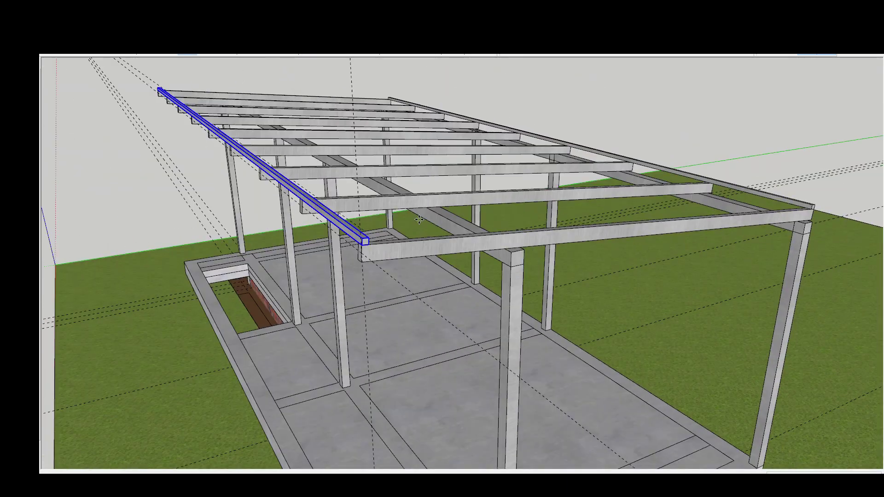
{"action": "scroll", "coordinate": [419, 220], "scroll_direction": "down", "scroll_amount": 3}
{"action": "mouse_move", "coordinate": [375, 256]}
{"action": "middle_mouse_down"}
{"action": "mouse_move", "coordinate": [384, 112]}
{"action": "mouse_move", "coordinate": [599, 212]}
{"action": "mouse_move", "coordinate": [169, 154]}
{"action": "middle_mouse_up"}
{"action": "scroll", "coordinate": [628, 216], "scroll_direction": "up", "scroll_amount": 6}
{"action": "scroll", "coordinate": [629, 217], "scroll_direction": "up", "scroll_amount": 2}
{"action": "scroll", "coordinate": [521, 203], "scroll_direction": "up", "scroll_amount": 2}
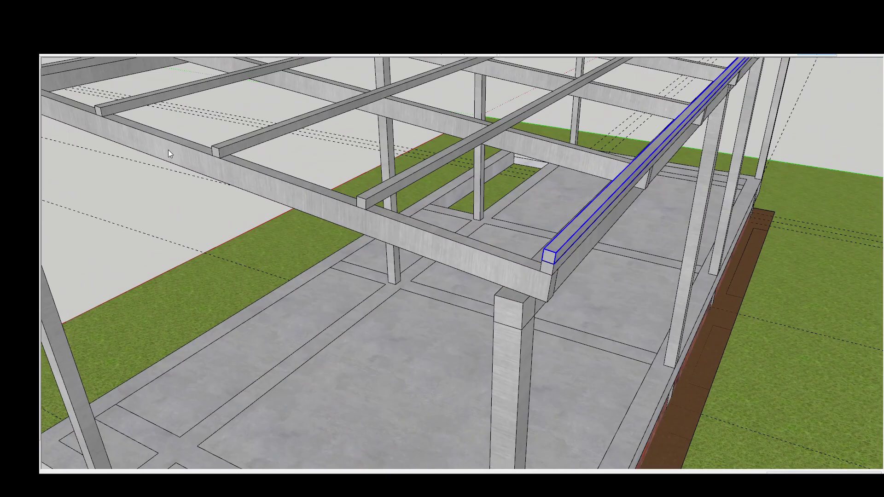
Step: Paint the selected edge beam red and open its group for editing
{"action": "left_click", "coordinate": [583, 229]}
{"action": "scroll", "coordinate": [582, 229], "scroll_direction": "up", "scroll_amount": 3}
{"action": "double_click", "coordinate": [532, 266]}
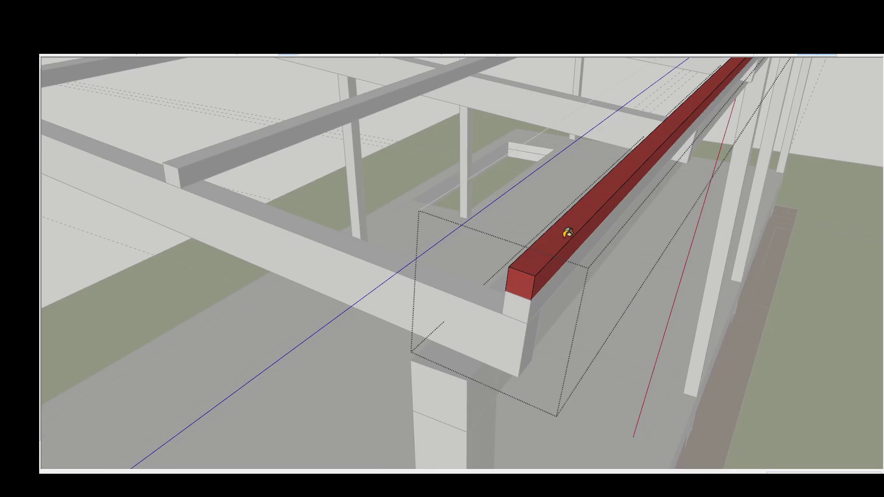
{"action": "middle_click_drag", "start_coordinate": [566, 231], "coordinate": [66, 176]}
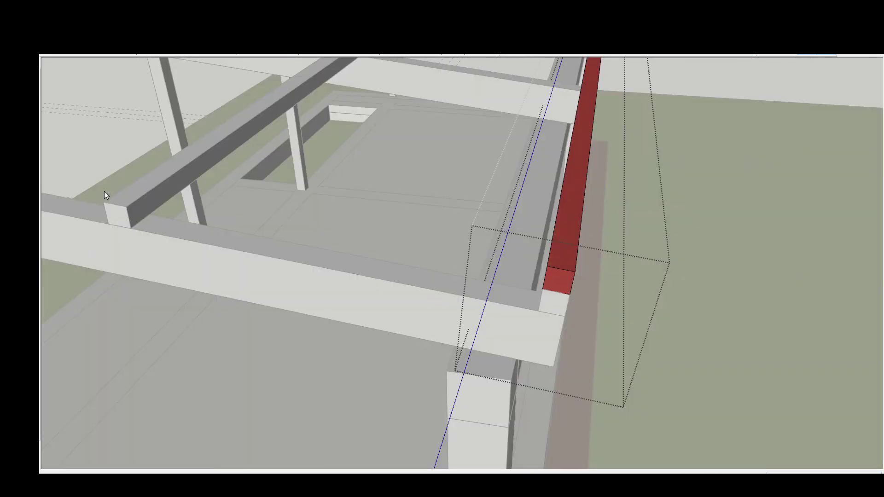
{"action": "scroll", "coordinate": [79, 260], "scroll_direction": "down", "scroll_amount": 3}
Step: Inspect the red sheet roof from the roof corner and a high whole-site view
{"action": "middle_click_drag", "start_coordinate": [79, 260], "coordinate": [374, 273]}
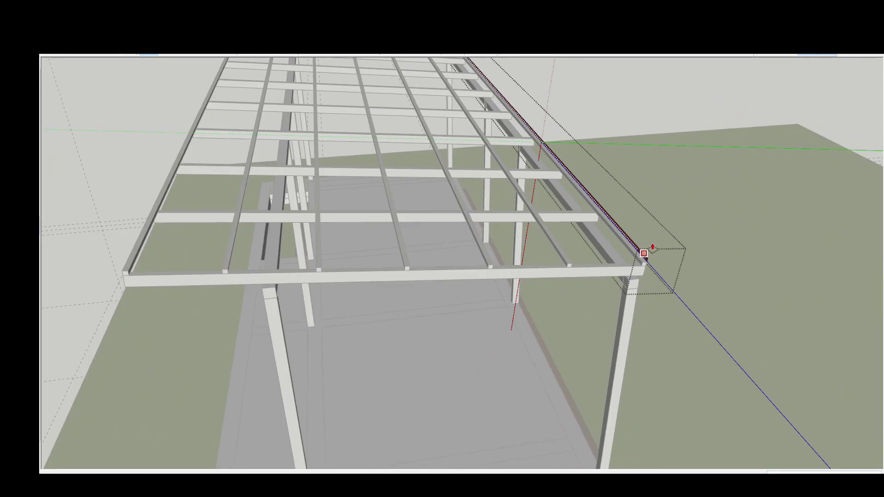
{"action": "scroll", "coordinate": [374, 273], "scroll_direction": "up", "scroll_amount": 5}
{"action": "scroll", "coordinate": [374, 273], "scroll_direction": "down", "scroll_amount": 5}
{"action": "scroll", "coordinate": [456, 232], "scroll_direction": "up", "scroll_amount": 5}
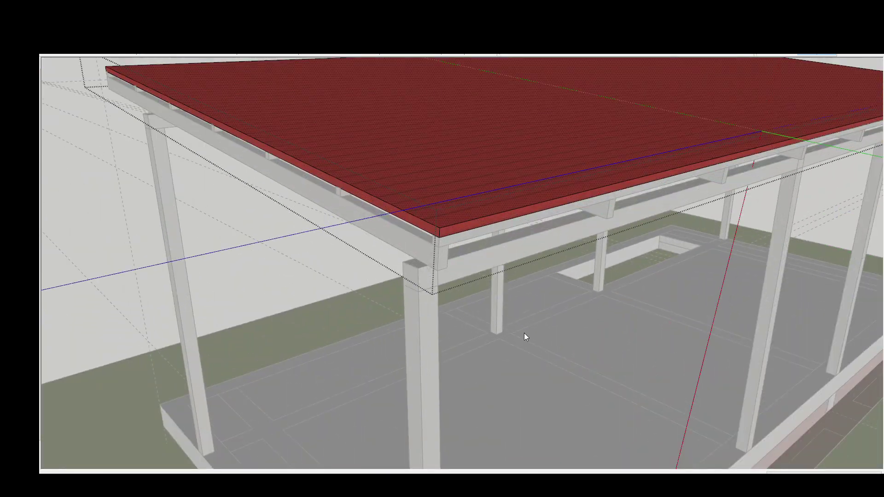
{"action": "scroll", "coordinate": [524, 333], "scroll_direction": "down", "scroll_amount": 3}
{"action": "mouse_move", "coordinate": [525, 333]}
{"action": "middle_mouse_down"}
{"action": "mouse_move", "coordinate": [570, 373]}
{"action": "mouse_move", "coordinate": [517, 310]}
{"action": "middle_mouse_up"}
{"action": "scroll", "coordinate": [569, 373], "scroll_direction": "up", "scroll_amount": 3}
{"action": "scroll", "coordinate": [569, 373], "scroll_direction": "up", "scroll_amount": 2}
{"action": "scroll", "coordinate": [570, 373], "scroll_direction": "down", "scroll_amount": 5}
{"action": "scroll", "coordinate": [517, 310], "scroll_direction": "down", "scroll_amount": 3}
{"action": "mouse_move", "coordinate": [579, 173]}
{"action": "middle_mouse_down"}
{"action": "mouse_move", "coordinate": [521, 223]}
{"action": "mouse_move", "coordinate": [559, 221]}
{"action": "mouse_move", "coordinate": [544, 201]}
{"action": "mouse_move", "coordinate": [474, 226]}
{"action": "middle_mouse_up"}
{"action": "scroll", "coordinate": [474, 227], "scroll_direction": "up", "scroll_amount": 2}
{"action": "mouse_move", "coordinate": [533, 231]}
{"action": "middle_mouse_down"}
{"action": "mouse_move", "coordinate": [547, 306]}
{"action": "mouse_move", "coordinate": [555, 254]}
{"action": "mouse_move", "coordinate": [572, 257]}
{"action": "mouse_move", "coordinate": [330, 310]}
{"action": "middle_mouse_up"}
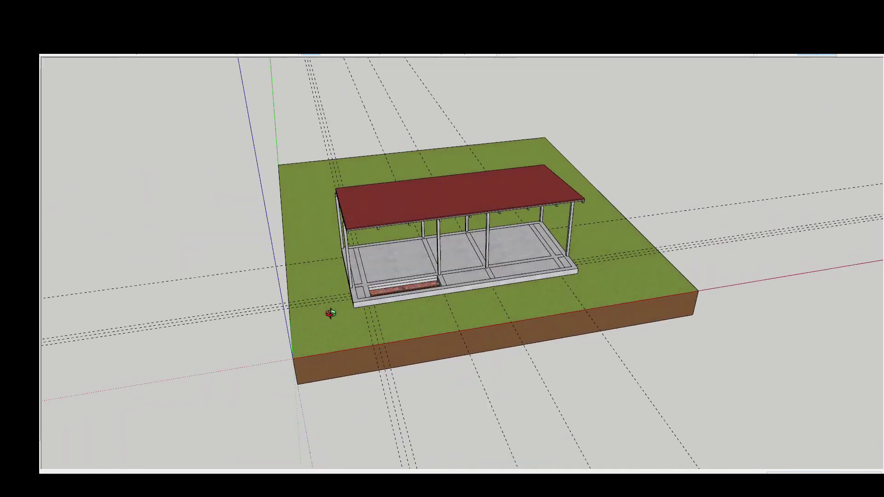
Step: Bring the slab corner at the pergola's short end into view for the end wall
{"action": "scroll", "coordinate": [395, 285], "scroll_direction": "up", "scroll_amount": 2}
{"action": "scroll", "coordinate": [501, 258], "scroll_direction": "down", "scroll_amount": 3}
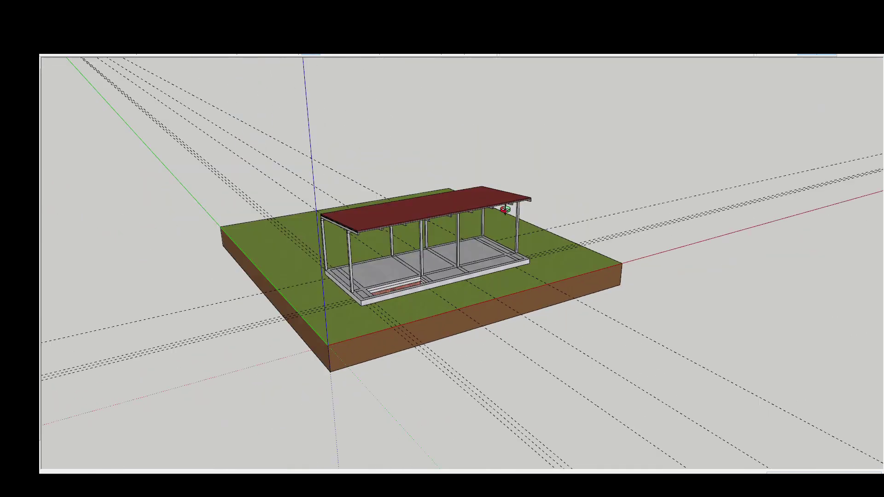
{"action": "mouse_move", "coordinate": [502, 258]}
{"action": "middle_mouse_down"}
{"action": "mouse_move", "coordinate": [341, 188]}
{"action": "mouse_move", "coordinate": [657, 212]}
{"action": "mouse_move", "coordinate": [597, 236]}
{"action": "middle_mouse_up"}
{"action": "scroll", "coordinate": [598, 236], "scroll_direction": "up", "scroll_amount": 3}
{"action": "scroll", "coordinate": [598, 233], "scroll_direction": "down", "scroll_amount": 2}
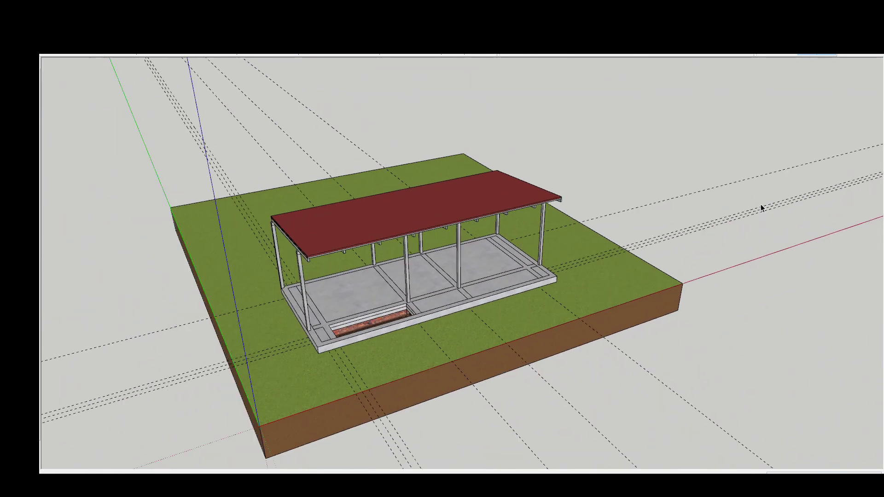
{"action": "middle_click_drag", "start_coordinate": [760, 205], "coordinate": [790, 83]}
{"action": "scroll", "coordinate": [790, 82], "scroll_direction": "up", "scroll_amount": 1}
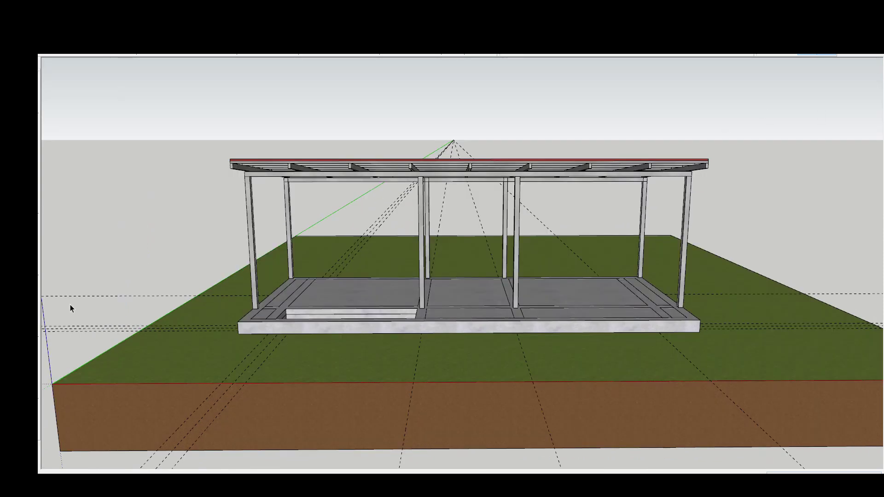
{"action": "scroll", "coordinate": [70, 304], "scroll_direction": "down", "scroll_amount": 3}
{"action": "middle_click_drag", "start_coordinate": [70, 305], "coordinate": [496, 336]}
{"action": "scroll", "coordinate": [497, 336], "scroll_direction": "up", "scroll_amount": 2}
{"action": "scroll", "coordinate": [570, 332], "scroll_direction": "up", "scroll_amount": 2}
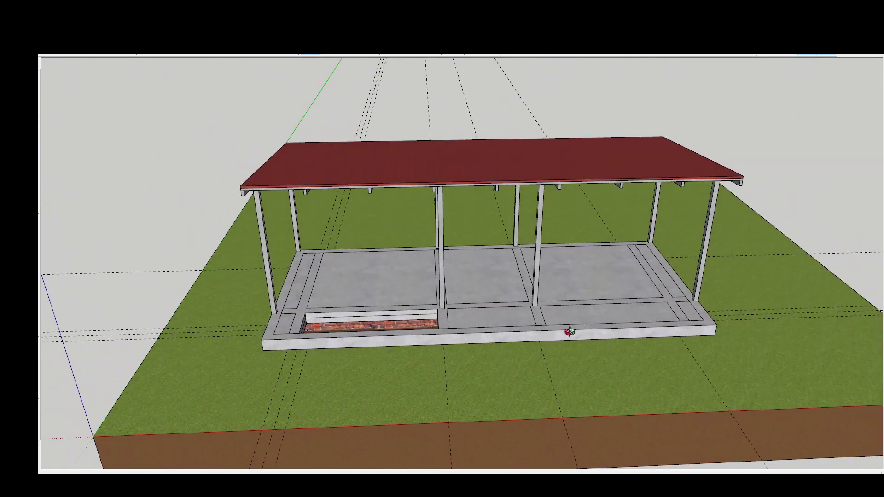
{"action": "scroll", "coordinate": [570, 332], "scroll_direction": "down", "scroll_amount": 2}
{"action": "middle_click_drag", "start_coordinate": [571, 303], "coordinate": [285, 273]}
{"action": "scroll", "coordinate": [285, 273], "scroll_direction": "up", "scroll_amount": 5}
Step: Draw the full-height brick end wall between the corner columns and view it from above
{"action": "key", "text": "l"}
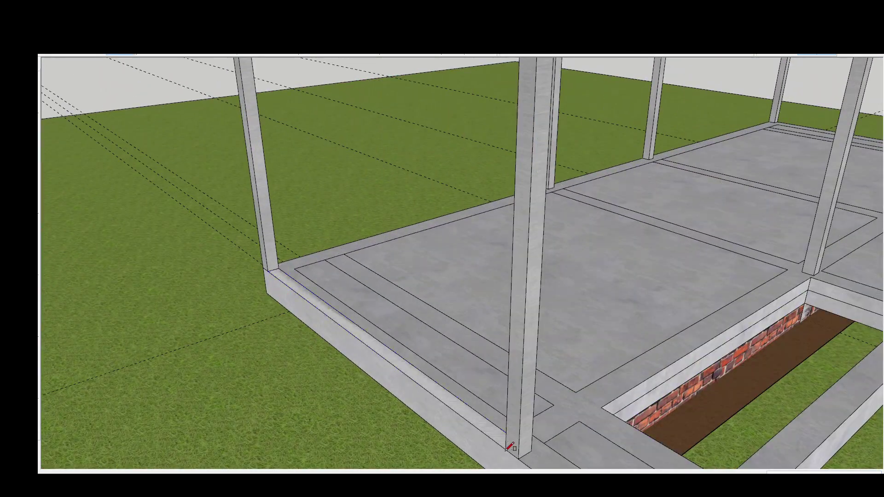
{"action": "key", "text": "space"}
{"action": "middle_click_drag", "start_coordinate": [509, 448], "coordinate": [187, 171]}
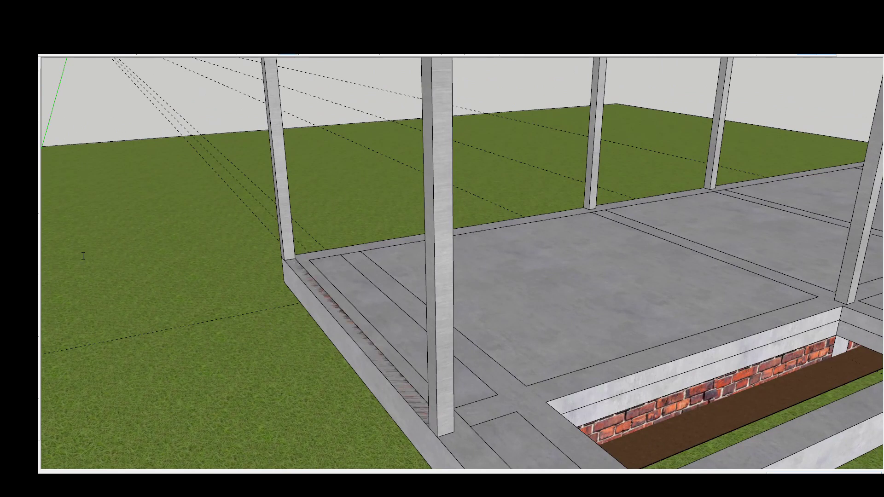
{"action": "scroll", "coordinate": [596, 355], "scroll_direction": "down", "scroll_amount": 2}
{"action": "scroll", "coordinate": [470, 372], "scroll_direction": "down", "scroll_amount": 3}
{"action": "mouse_move", "coordinate": [470, 371]}
{"action": "middle_mouse_down"}
{"action": "mouse_move", "coordinate": [638, 216]}
{"action": "mouse_move", "coordinate": [469, 230]}
{"action": "middle_mouse_up"}
Step: Begin the back wall footprint with a line from the back slab corner
{"action": "mouse_move", "coordinate": [571, 235]}
{"action": "middle_mouse_down"}
{"action": "mouse_move", "coordinate": [466, 135]}
{"action": "mouse_move", "coordinate": [462, 313]}
{"action": "mouse_move", "coordinate": [770, 316]}
{"action": "middle_mouse_up"}
{"action": "scroll", "coordinate": [645, 295], "scroll_direction": "up", "scroll_amount": 3}
{"action": "scroll", "coordinate": [640, 278], "scroll_direction": "up", "scroll_amount": 2}
{"action": "key", "text": "l"}
{"action": "left_click", "coordinate": [639, 278]}
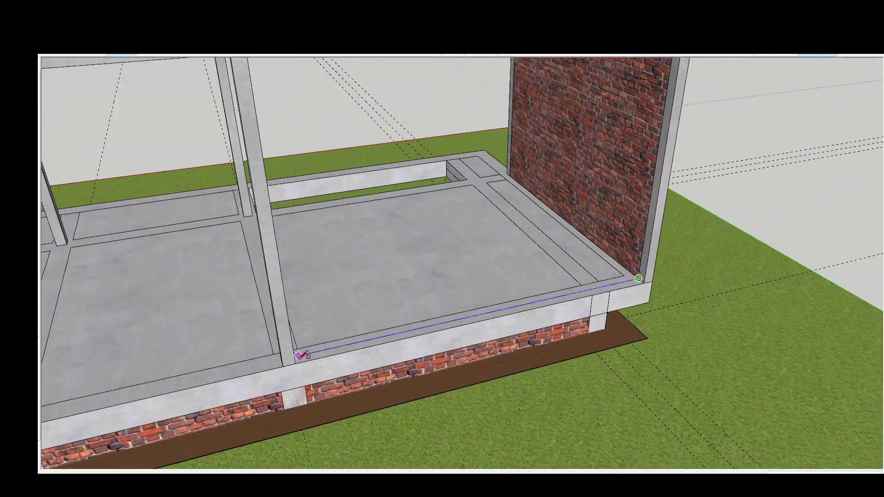
{"action": "scroll", "coordinate": [578, 289], "scroll_direction": "down", "scroll_amount": 5}
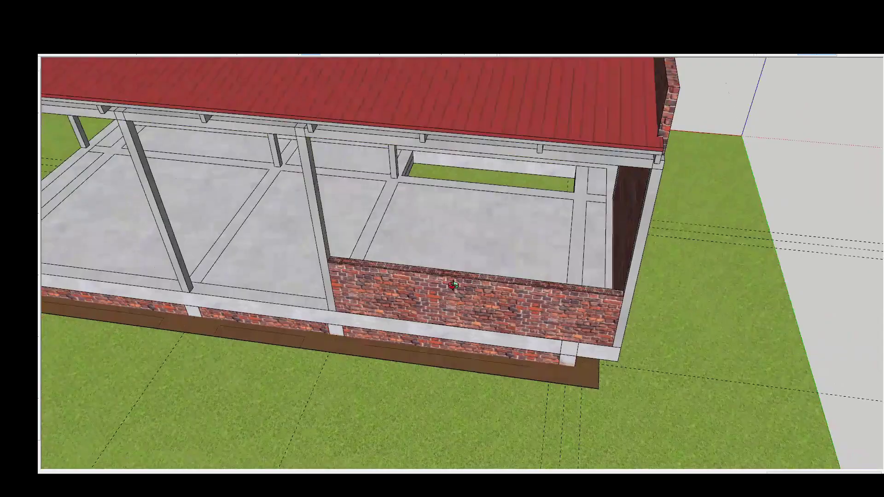
{"action": "mouse_move", "coordinate": [578, 289]}
{"action": "middle_mouse_down"}
{"action": "mouse_move", "coordinate": [535, 183]}
{"action": "mouse_move", "coordinate": [560, 171]}
{"action": "middle_mouse_up"}
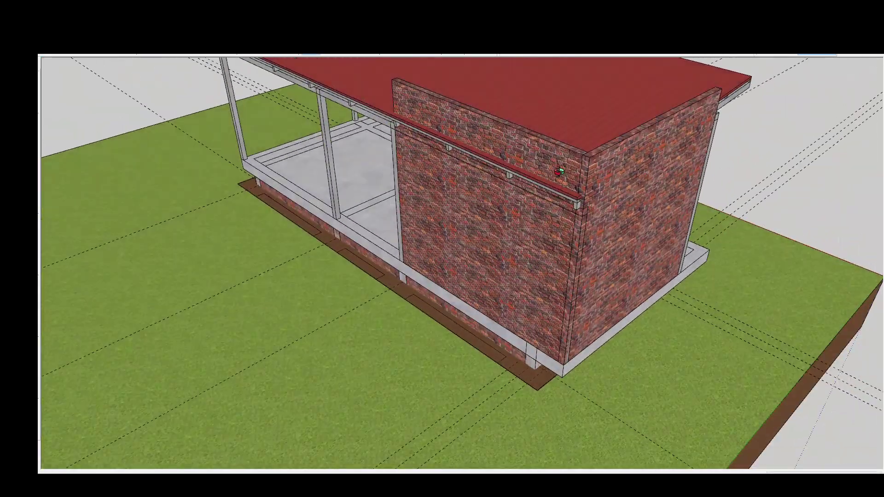
{"action": "mouse_move", "coordinate": [578, 203]}
{"action": "middle_mouse_down"}
{"action": "mouse_move", "coordinate": [612, 213]}
{"action": "mouse_move", "coordinate": [295, 147]}
{"action": "middle_mouse_up"}
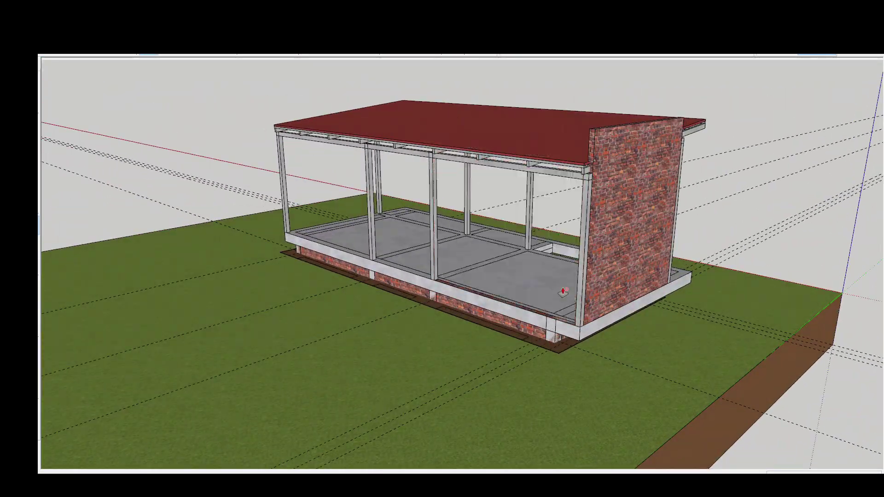
{"action": "middle_click_drag", "start_coordinate": [589, 180], "coordinate": [493, 239]}
{"action": "scroll", "coordinate": [492, 239], "scroll_direction": "up", "scroll_amount": 5}
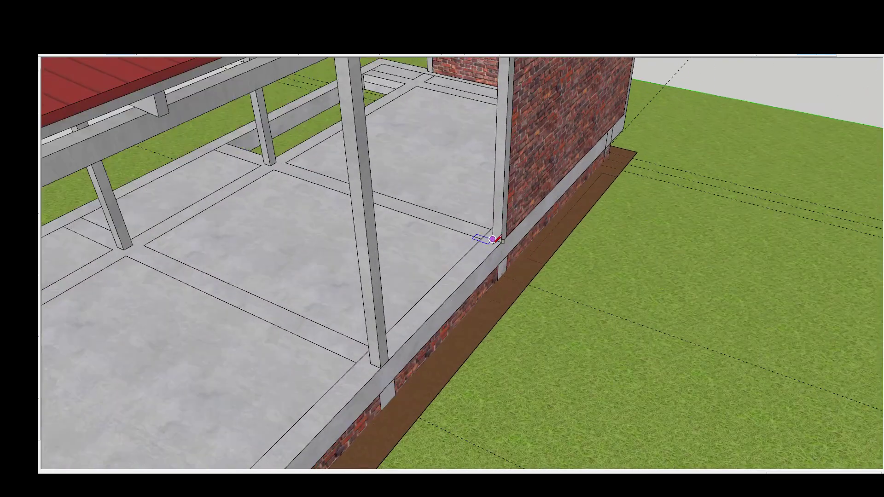
Step: Push/Pull the thin strip along the back slab edge up into a brick wall
{"action": "left_click", "coordinate": [395, 352]}
{"action": "key", "text": "p"}
{"action": "left_click_drag", "start_coordinate": [396, 350], "coordinate": [446, 247]}
{"action": "middle_click_drag", "start_coordinate": [466, 263], "coordinate": [482, 172]}
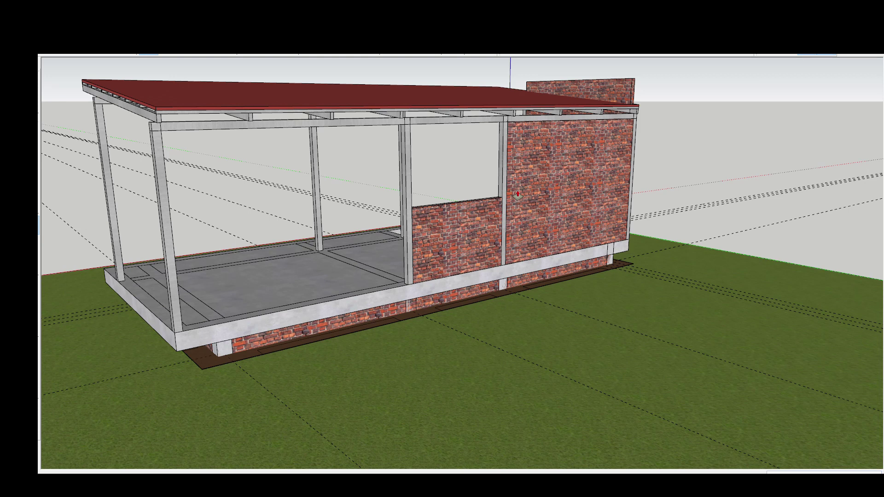
{"action": "mouse_move", "coordinate": [518, 160]}
{"action": "middle_mouse_down"}
{"action": "mouse_move", "coordinate": [330, 154]}
{"action": "mouse_move", "coordinate": [474, 203]}
{"action": "mouse_move", "coordinate": [534, 192]}
{"action": "mouse_move", "coordinate": [424, 388]}
{"action": "middle_mouse_up"}
{"action": "scroll", "coordinate": [473, 203], "scroll_direction": "up", "scroll_amount": 4}
{"action": "scroll", "coordinate": [473, 199], "scroll_direction": "down", "scroll_amount": 5}
{"action": "scroll", "coordinate": [452, 352], "scroll_direction": "up", "scroll_amount": 5}
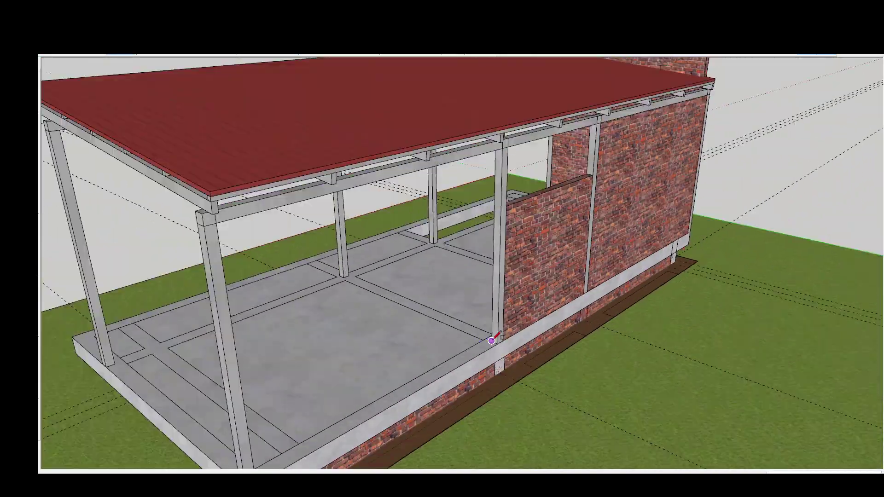
{"action": "scroll", "coordinate": [492, 346], "scroll_direction": "up", "scroll_amount": 3}
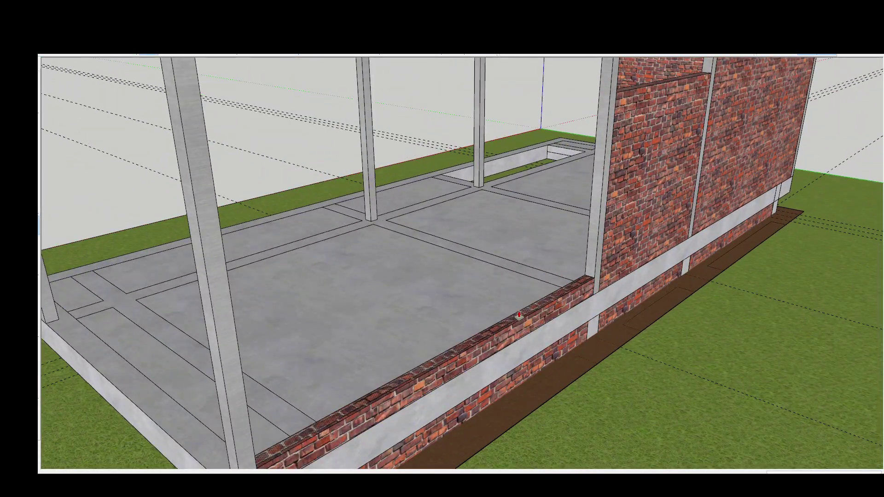
{"action": "scroll", "coordinate": [519, 316], "scroll_direction": "down", "scroll_amount": 3}
Step: Draw a line on the floor slab for the next back wall section
{"action": "middle_click_drag", "start_coordinate": [519, 316], "coordinate": [474, 331]}
{"action": "scroll", "coordinate": [473, 332], "scroll_direction": "up", "scroll_amount": 5}
{"action": "scroll", "coordinate": [470, 336], "scroll_direction": "up", "scroll_amount": 2}
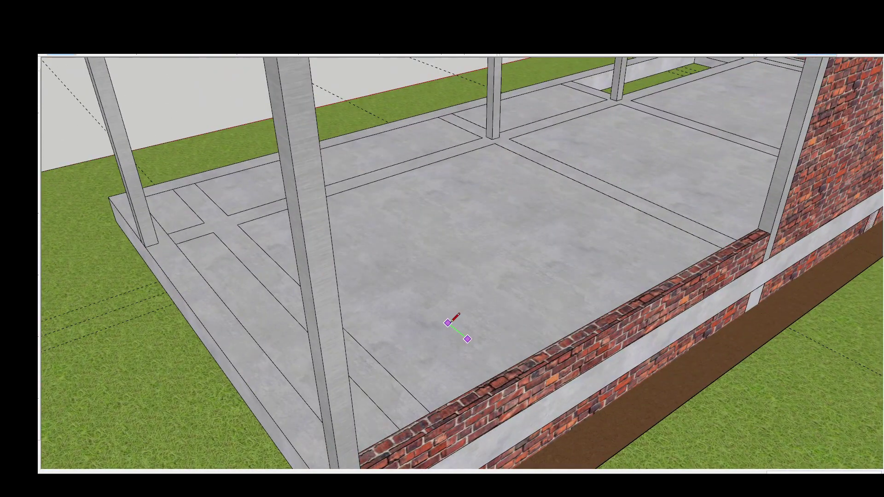
{"action": "scroll", "coordinate": [450, 323], "scroll_direction": "up", "scroll_amount": 3}
{"action": "left_click", "coordinate": [452, 321]}
{"action": "scroll", "coordinate": [452, 321], "scroll_direction": "down", "scroll_amount": 4}
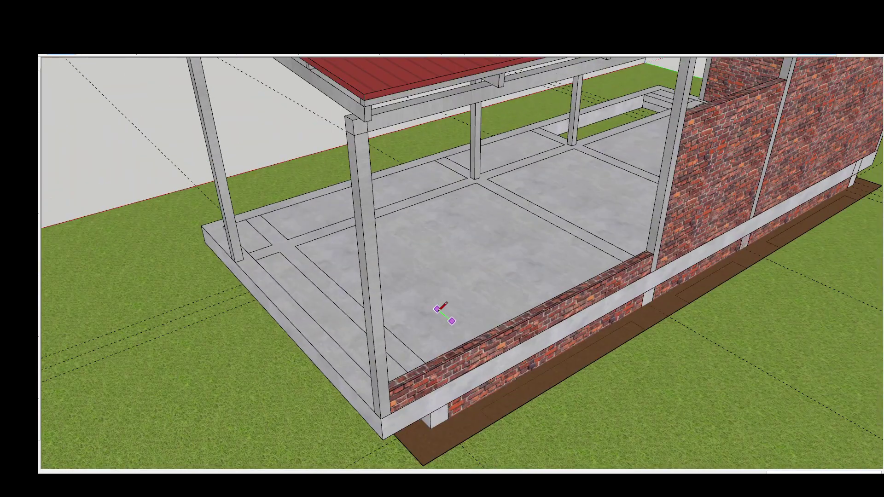
{"action": "scroll", "coordinate": [440, 316], "scroll_direction": "up", "scroll_amount": 2}
{"action": "scroll", "coordinate": [467, 340], "scroll_direction": "up", "scroll_amount": 3}
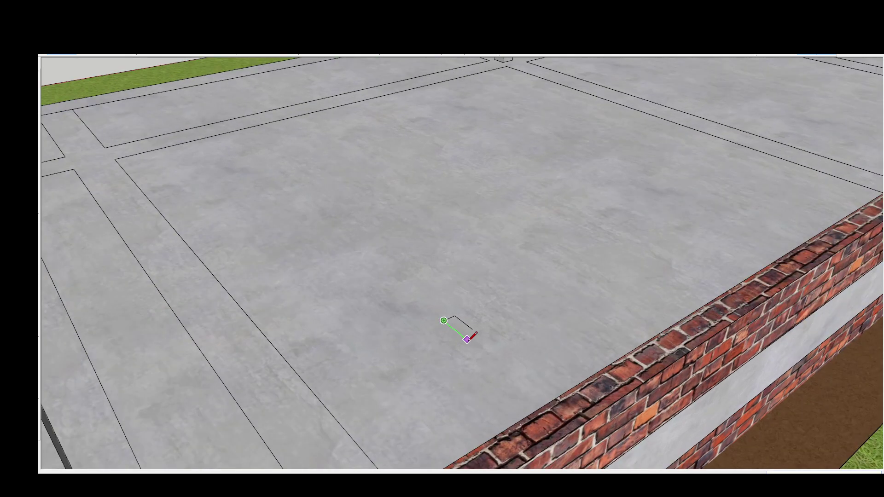
{"action": "scroll", "coordinate": [465, 324], "scroll_direction": "down", "scroll_amount": 2}
{"action": "scroll", "coordinate": [371, 287], "scroll_direction": "down", "scroll_amount": 2}
{"action": "scroll", "coordinate": [727, 215], "scroll_direction": "up", "scroll_amount": 4}
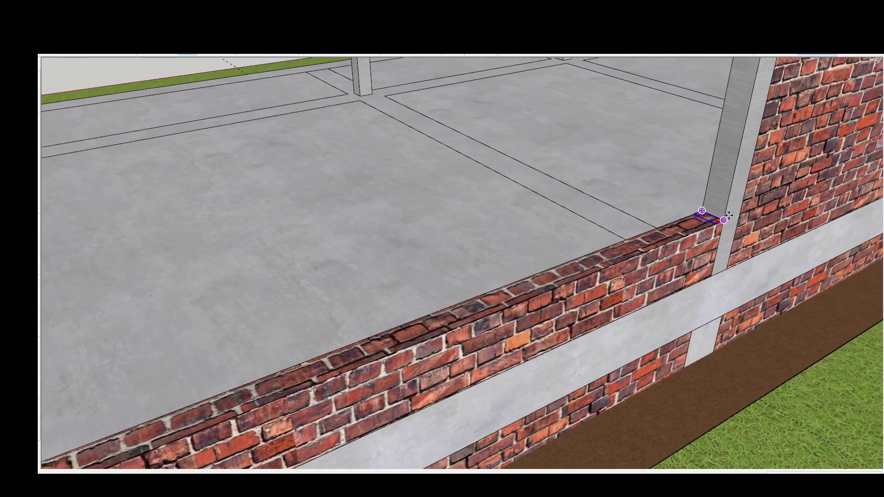
Step: Raise a post from the wall top up to the roof beam
{"action": "left_click", "coordinate": [681, 229]}
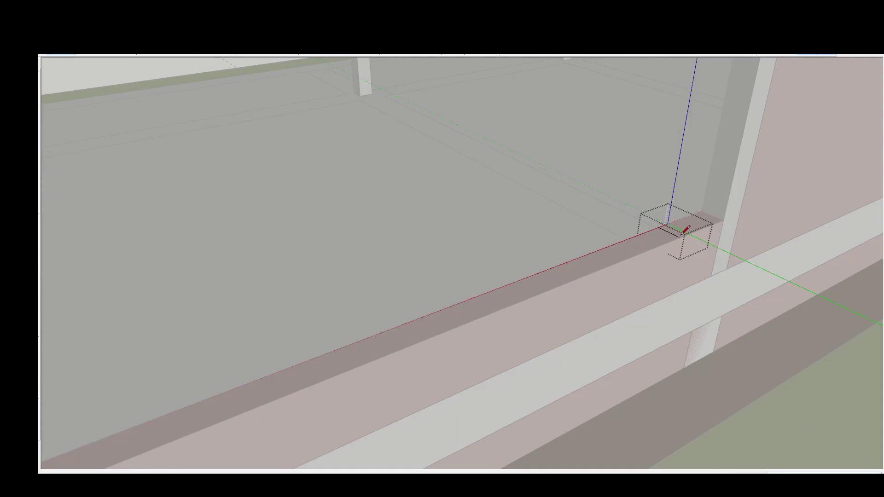
{"action": "scroll", "coordinate": [672, 226], "scroll_direction": "down", "scroll_amount": 4}
{"action": "scroll", "coordinate": [716, 111], "scroll_direction": "up", "scroll_amount": 3}
{"action": "scroll", "coordinate": [712, 113], "scroll_direction": "up", "scroll_amount": 3}
{"action": "middle_click_drag", "start_coordinate": [707, 113], "coordinate": [572, 178]}
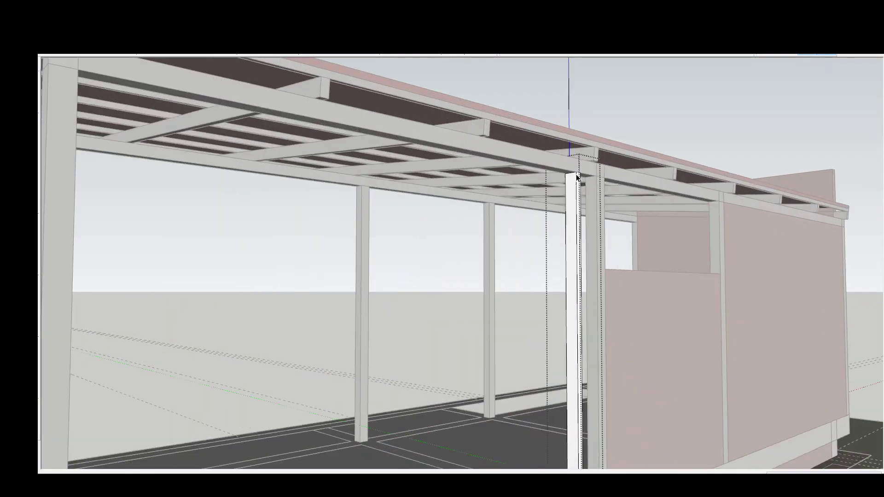
{"action": "scroll", "coordinate": [572, 178], "scroll_direction": "up", "scroll_amount": 2}
{"action": "scroll", "coordinate": [576, 175], "scroll_direction": "up", "scroll_amount": 2}
{"action": "scroll", "coordinate": [581, 183], "scroll_direction": "down", "scroll_amount": 3}
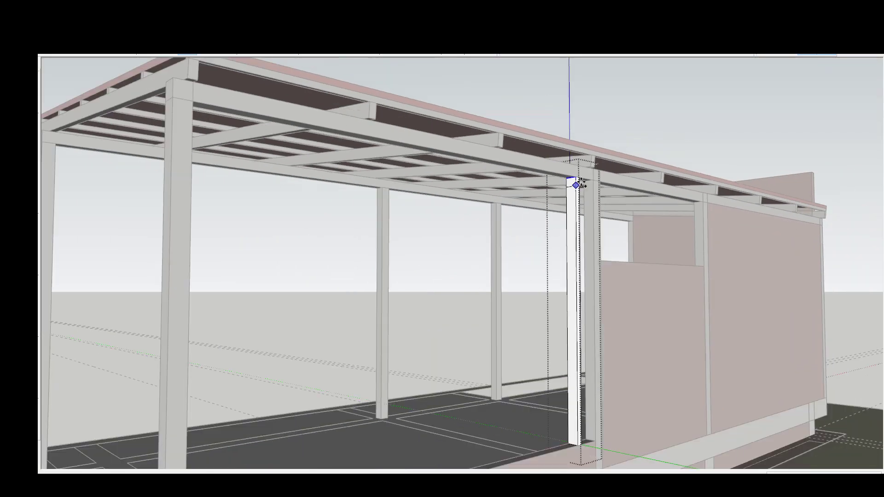
{"action": "scroll", "coordinate": [526, 363], "scroll_direction": "down", "scroll_amount": 3}
{"action": "scroll", "coordinate": [426, 443], "scroll_direction": "up", "scroll_amount": 5}
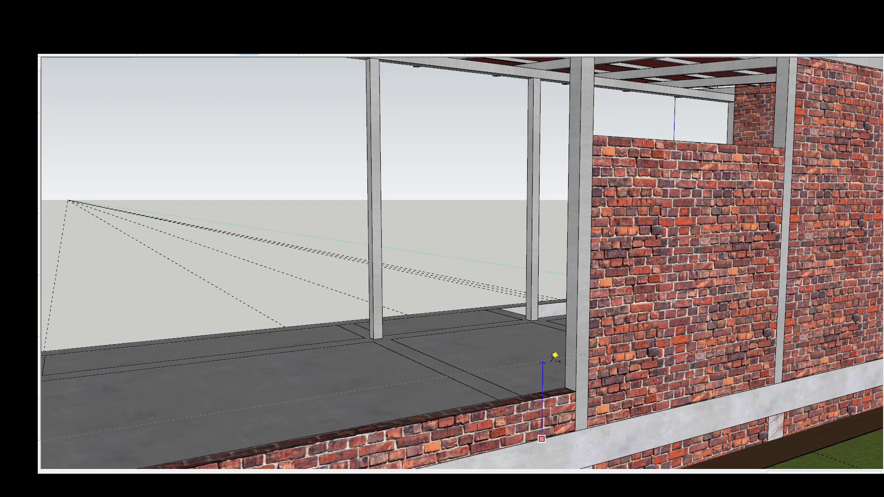
{"action": "scroll", "coordinate": [555, 356], "scroll_direction": "down", "scroll_amount": 5}
{"action": "scroll", "coordinate": [529, 203], "scroll_direction": "up", "scroll_amount": 1}
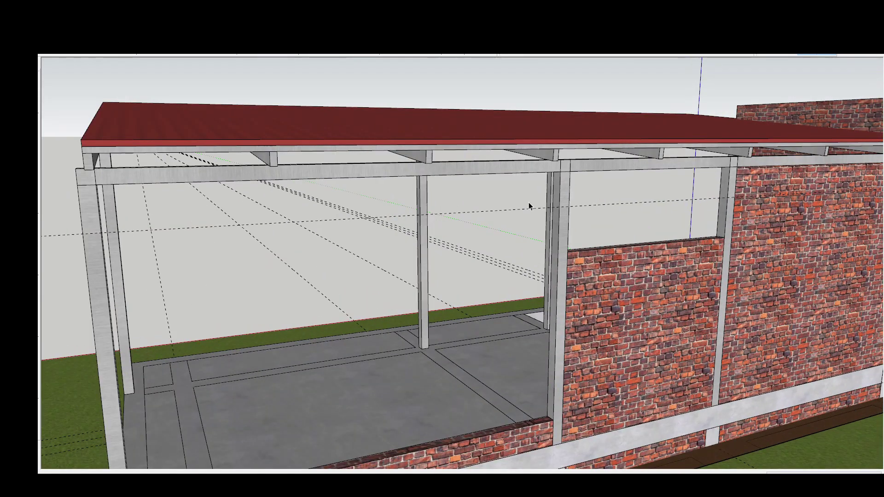
{"action": "key", "text": "m"}
{"action": "scroll", "coordinate": [575, 210], "scroll_direction": "up", "scroll_amount": 5}
{"action": "scroll", "coordinate": [575, 199], "scroll_direction": "down", "scroll_amount": 3}
Step: Move the small frame block on the wall into an open bay
{"action": "scroll", "coordinate": [529, 339], "scroll_direction": "up", "scroll_amount": 4}
{"action": "left_click", "coordinate": [529, 340]}
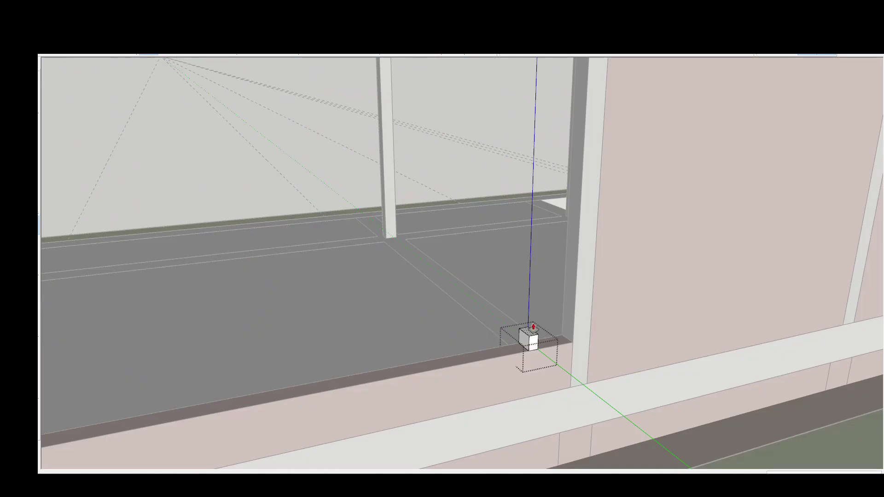
{"action": "scroll", "coordinate": [562, 290], "scroll_direction": "down", "scroll_amount": 3}
{"action": "scroll", "coordinate": [536, 338], "scroll_direction": "up", "scroll_amount": 4}
{"action": "scroll", "coordinate": [535, 339], "scroll_direction": "up", "scroll_amount": 1}
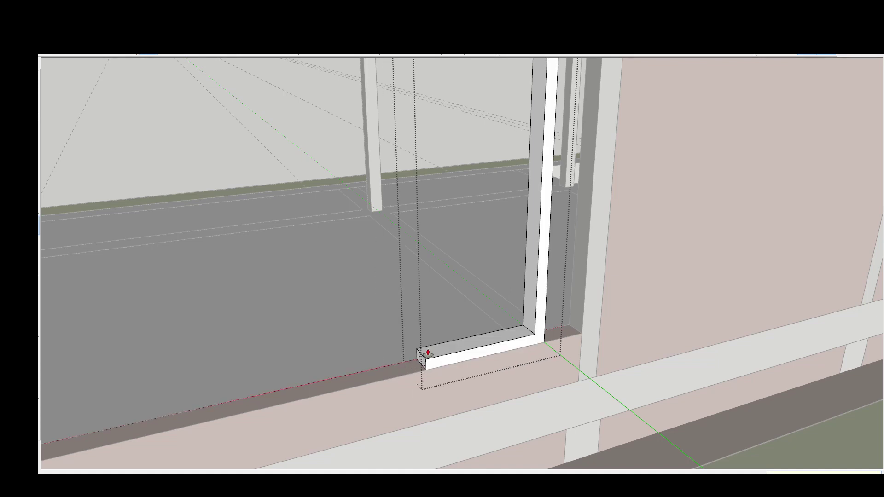
{"action": "scroll", "coordinate": [432, 353], "scroll_direction": "down", "scroll_amount": 5}
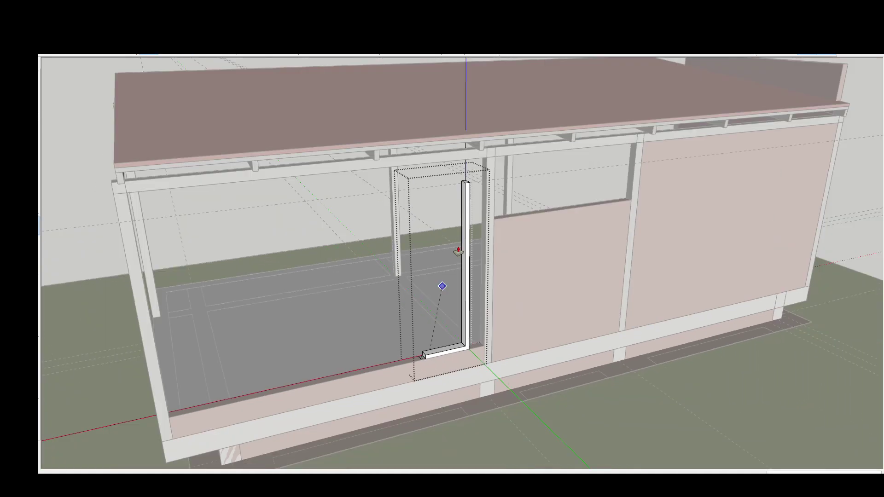
{"action": "scroll", "coordinate": [458, 248], "scroll_direction": "down", "scroll_amount": 2}
{"action": "scroll", "coordinate": [515, 233], "scroll_direction": "up", "scroll_amount": 6}
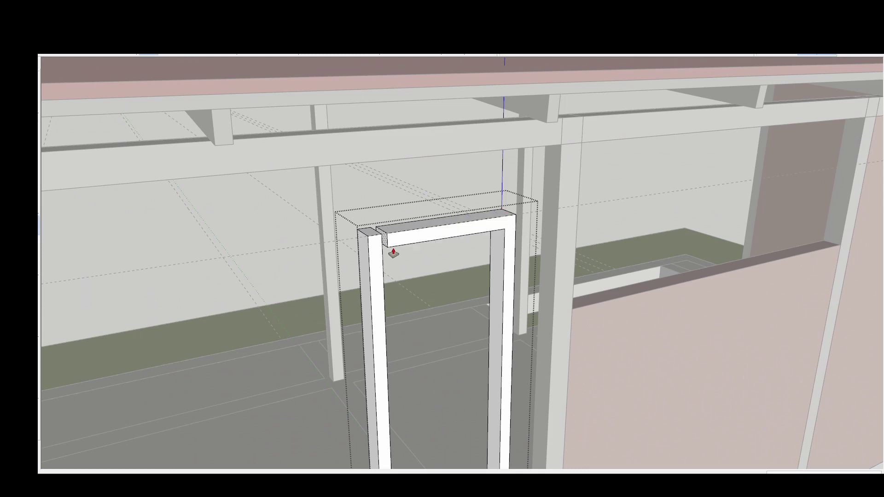
{"action": "scroll", "coordinate": [380, 227], "scroll_direction": "down", "scroll_amount": 6}
Step: Rotate the copied frame to lie horizontal above the half-height brick wall
{"action": "mouse_move", "coordinate": [414, 277]}
{"action": "middle_mouse_down"}
{"action": "mouse_move", "coordinate": [452, 314]}
{"action": "mouse_move", "coordinate": [443, 242]}
{"action": "mouse_move", "coordinate": [472, 353]}
{"action": "mouse_move", "coordinate": [618, 361]}
{"action": "middle_mouse_up"}
{"action": "scroll", "coordinate": [453, 315], "scroll_direction": "up", "scroll_amount": 2}
{"action": "scroll", "coordinate": [481, 313], "scroll_direction": "up", "scroll_amount": 2}
{"action": "scroll", "coordinate": [481, 313], "scroll_direction": "down", "scroll_amount": 3}
{"action": "scroll", "coordinate": [619, 361], "scroll_direction": "down", "scroll_amount": 3}
{"action": "scroll", "coordinate": [460, 295], "scroll_direction": "up", "scroll_amount": 6}
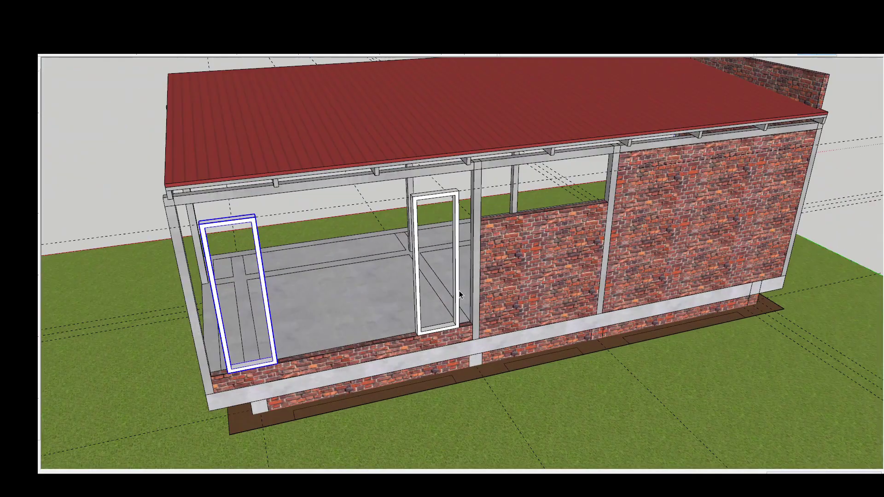
{"action": "scroll", "coordinate": [417, 272], "scroll_direction": "up", "scroll_amount": 1}
{"action": "key", "text": "q"}
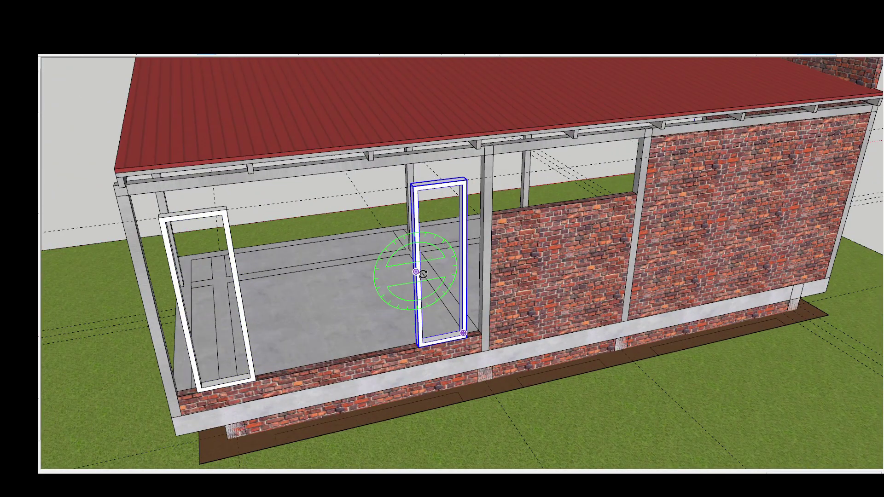
{"action": "left_click", "coordinate": [456, 278]}
{"action": "middle_click_drag", "start_coordinate": [456, 279], "coordinate": [421, 262]}
{"action": "key", "text": "m"}
{"action": "mouse_move", "coordinate": [602, 186]}
{"action": "middle_mouse_down"}
{"action": "mouse_move", "coordinate": [435, 150]}
{"action": "mouse_move", "coordinate": [529, 186]}
{"action": "mouse_move", "coordinate": [640, 165]}
{"action": "mouse_move", "coordinate": [552, 172]}
{"action": "mouse_move", "coordinate": [523, 146]}
{"action": "mouse_move", "coordinate": [382, 170]}
{"action": "middle_mouse_up"}
Step: Raise a vertical mullion from the sill, dividing the high window into two panes
{"action": "scroll", "coordinate": [522, 236], "scroll_direction": "up", "scroll_amount": 2}
{"action": "scroll", "coordinate": [523, 236], "scroll_direction": "up", "scroll_amount": 1}
{"action": "scroll", "coordinate": [523, 238], "scroll_direction": "up", "scroll_amount": 2}
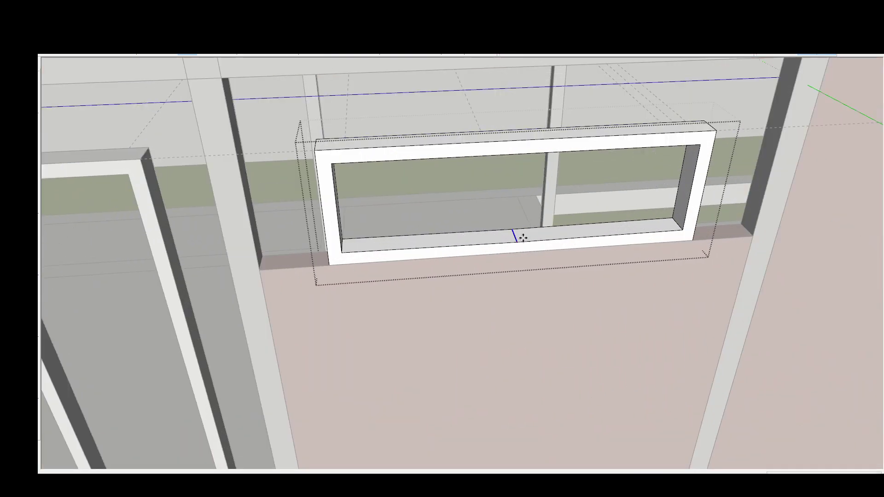
{"action": "scroll", "coordinate": [508, 241], "scroll_direction": "down", "scroll_amount": 2}
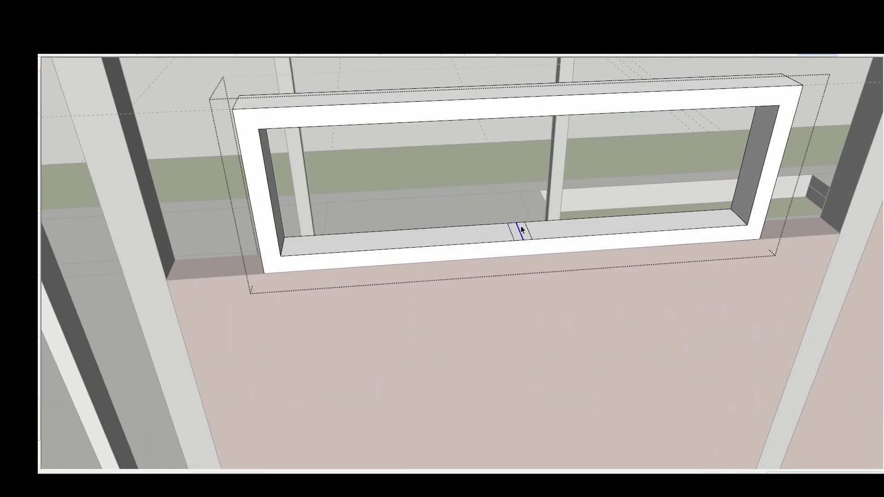
{"action": "left_click_drag", "start_coordinate": [521, 226], "coordinate": [528, 113]}
Step: Orbit out to the whole house and zoom in on the column base on the floor
{"action": "scroll", "coordinate": [533, 82], "scroll_direction": "down", "scroll_amount": 10}
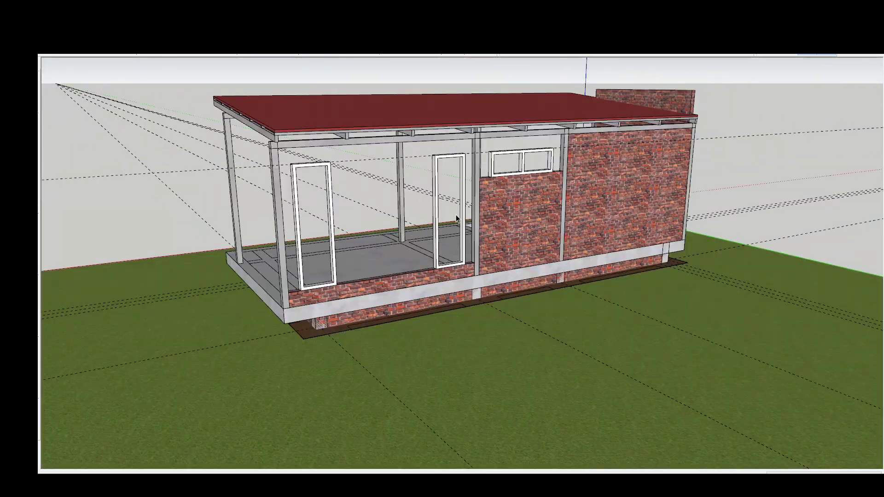
{"action": "mouse_move", "coordinate": [533, 81]}
{"action": "middle_mouse_down"}
{"action": "mouse_move", "coordinate": [563, 237]}
{"action": "mouse_move", "coordinate": [622, 286]}
{"action": "mouse_move", "coordinate": [459, 327]}
{"action": "middle_mouse_up"}
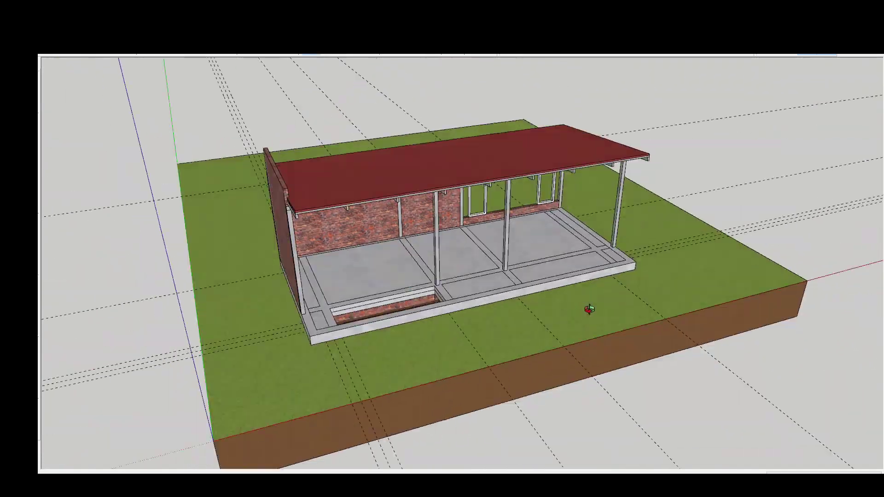
{"action": "scroll", "coordinate": [482, 285], "scroll_direction": "up", "scroll_amount": 5}
{"action": "middle_click_drag", "start_coordinate": [482, 286], "coordinate": [540, 283]}
{"action": "scroll", "coordinate": [540, 273], "scroll_direction": "up", "scroll_amount": 2}
{"action": "scroll", "coordinate": [540, 273], "scroll_direction": "up", "scroll_amount": 1}
{"action": "key", "text": "l"}
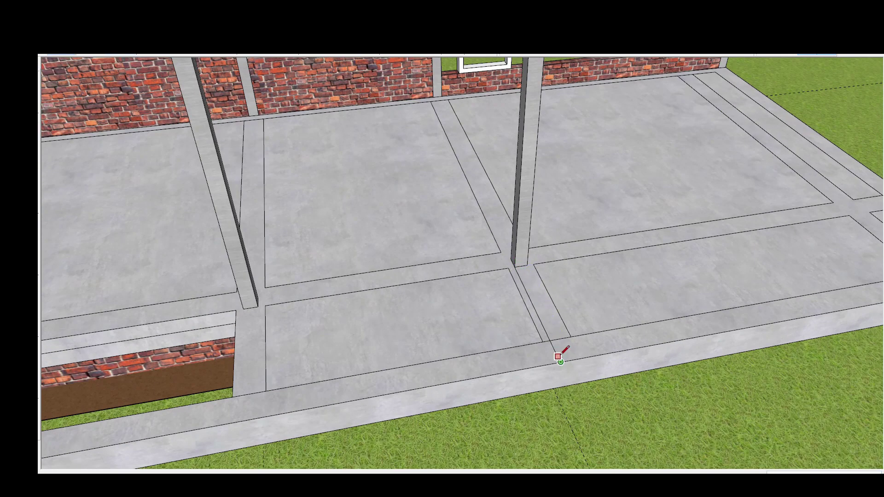
Step: Move the brick pillar to the left wall corner of the floor slab
{"action": "scroll", "coordinate": [561, 362], "scroll_direction": "down", "scroll_amount": 3}
{"action": "scroll", "coordinate": [399, 318], "scroll_direction": "down", "scroll_amount": 3}
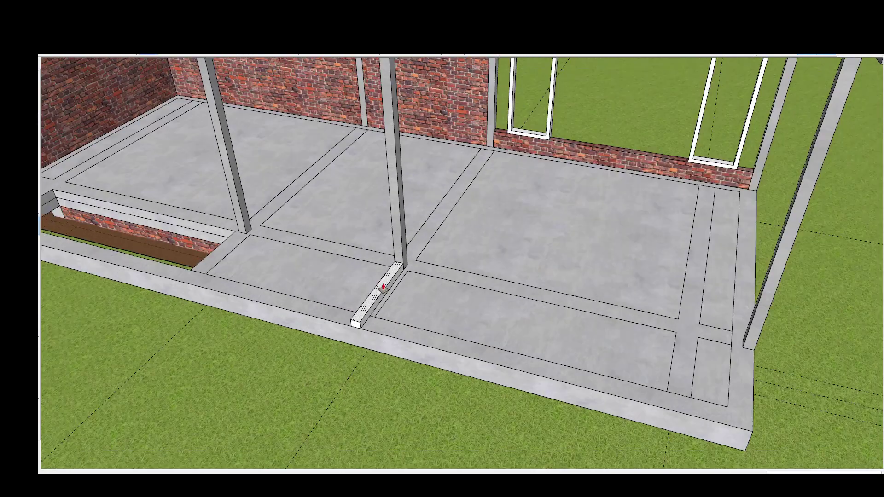
{"action": "scroll", "coordinate": [398, 318], "scroll_direction": "down", "scroll_amount": 5}
{"action": "mouse_move", "coordinate": [484, 134]}
{"action": "middle_mouse_down"}
{"action": "mouse_move", "coordinate": [573, 148]}
{"action": "mouse_move", "coordinate": [319, 229]}
{"action": "middle_mouse_up"}
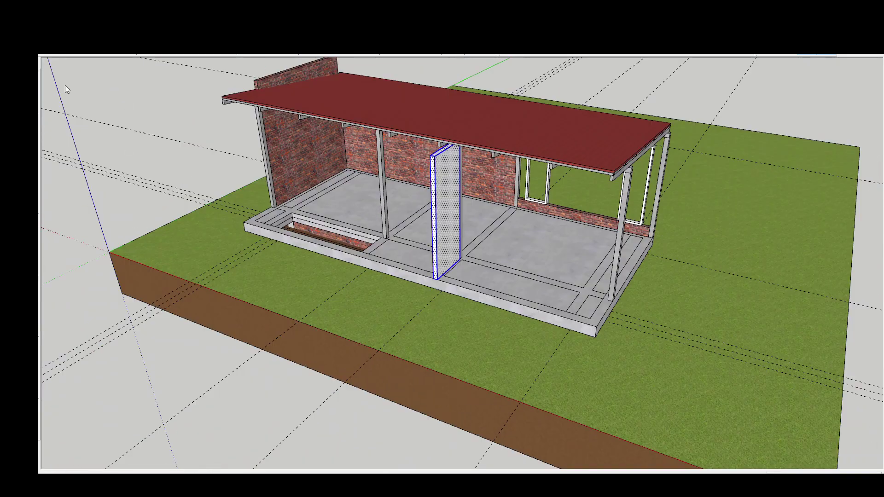
{"action": "middle_click_drag", "start_coordinate": [451, 236], "coordinate": [456, 198]}
{"action": "scroll", "coordinate": [461, 230], "scroll_direction": "up", "scroll_amount": 3}
{"action": "scroll", "coordinate": [461, 231], "scroll_direction": "down", "scroll_amount": 5}
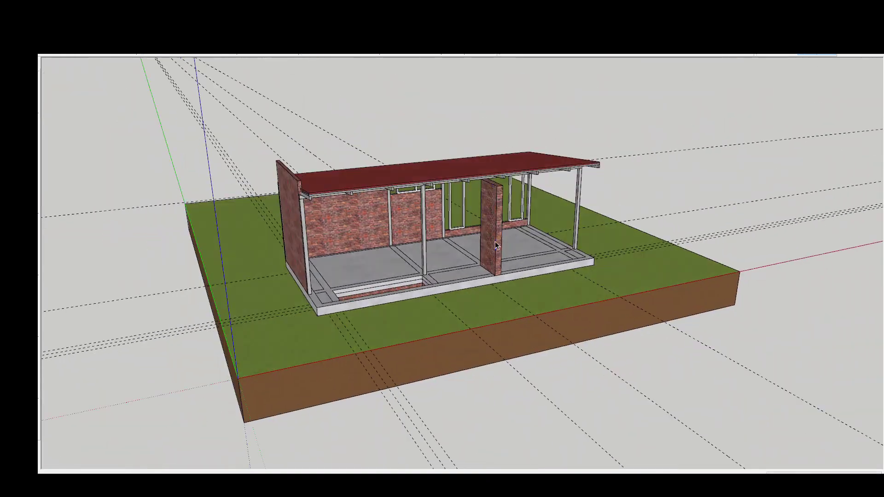
{"action": "scroll", "coordinate": [485, 267], "scroll_direction": "up", "scroll_amount": 5}
{"action": "key", "text": "m"}
{"action": "scroll", "coordinate": [330, 303], "scroll_direction": "down", "scroll_amount": 5}
{"action": "scroll", "coordinate": [331, 322], "scroll_direction": "down", "scroll_amount": 3}
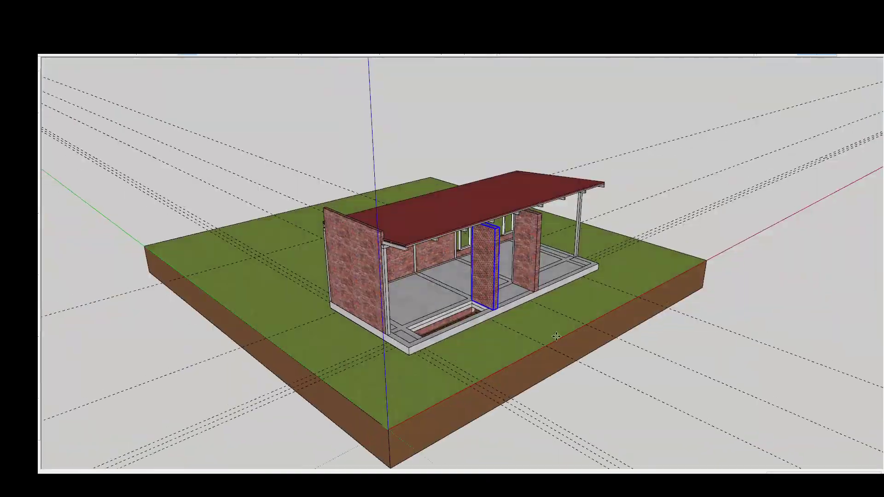
{"action": "scroll", "coordinate": [337, 350], "scroll_direction": "up", "scroll_amount": 5}
{"action": "scroll", "coordinate": [338, 360], "scroll_direction": "up", "scroll_amount": 2}
{"action": "left_click", "coordinate": [339, 360]}
{"action": "mouse_move", "coordinate": [338, 360]}
{"action": "middle_mouse_down"}
{"action": "mouse_move", "coordinate": [565, 354]}
{"action": "mouse_move", "coordinate": [450, 336]}
{"action": "middle_mouse_up"}
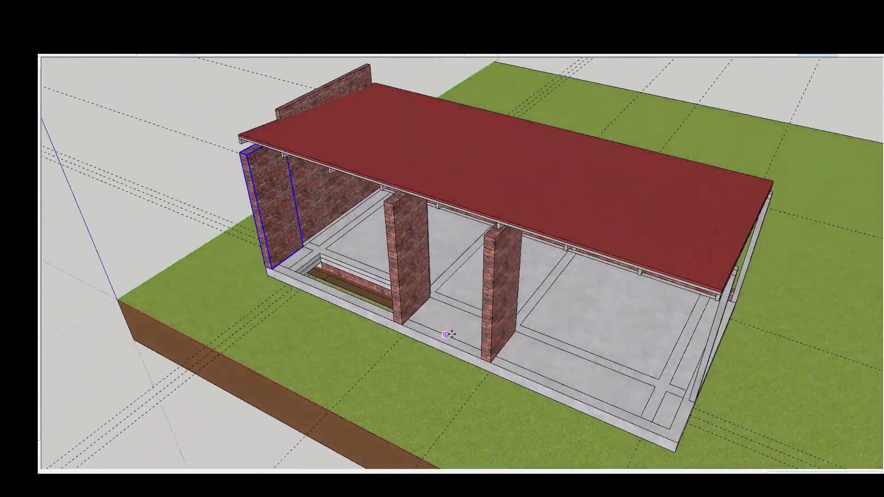
{"action": "scroll", "coordinate": [409, 316], "scroll_direction": "up", "scroll_amount": 5}
{"action": "scroll", "coordinate": [401, 320], "scroll_direction": "up", "scroll_amount": 1}
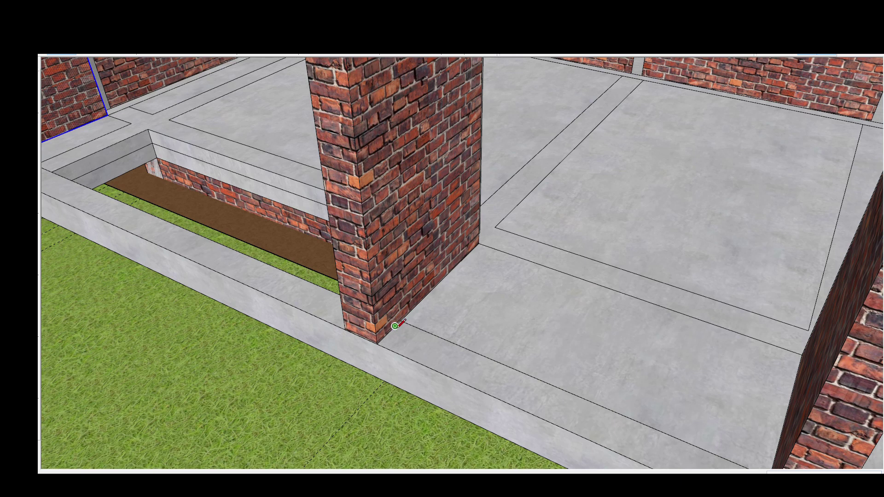
Step: Draw a base edge between the two pillars and raise it into a low brick wall
{"action": "middle_click_drag", "start_coordinate": [417, 312], "coordinate": [571, 312]}
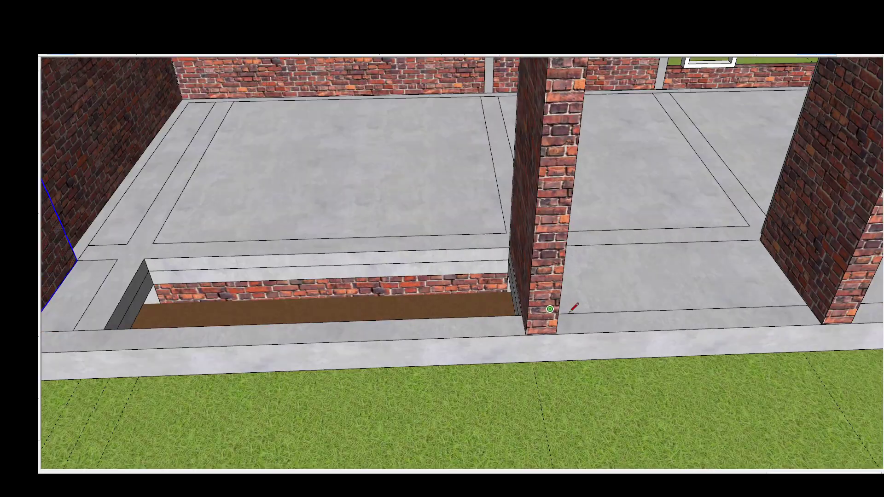
{"action": "left_click", "coordinate": [804, 300]}
{"action": "middle_click_drag", "start_coordinate": [805, 300], "coordinate": [411, 307]}
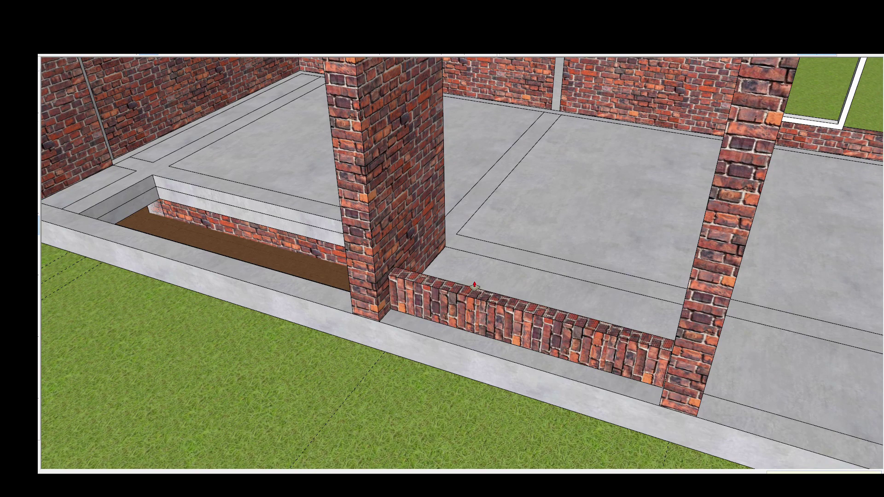
{"action": "left_click_drag", "start_coordinate": [475, 286], "coordinate": [474, 185]}
{"action": "scroll", "coordinate": [393, 203], "scroll_direction": "down", "scroll_amount": 5}
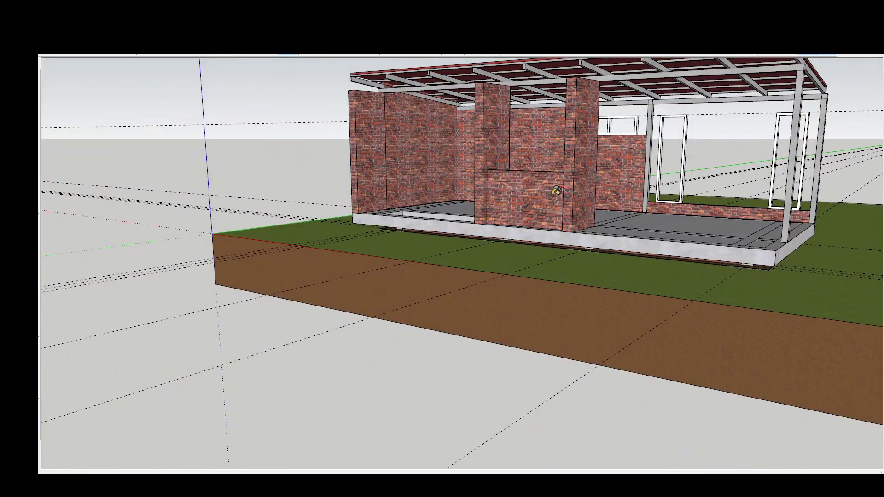
Step: Push/Pull the floor strip beside the trench up into a low brick wall
{"action": "scroll", "coordinate": [556, 191], "scroll_direction": "down", "scroll_amount": 3}
{"action": "middle_click_drag", "start_coordinate": [556, 191], "coordinate": [545, 276]}
{"action": "scroll", "coordinate": [545, 276], "scroll_direction": "up", "scroll_amount": 5}
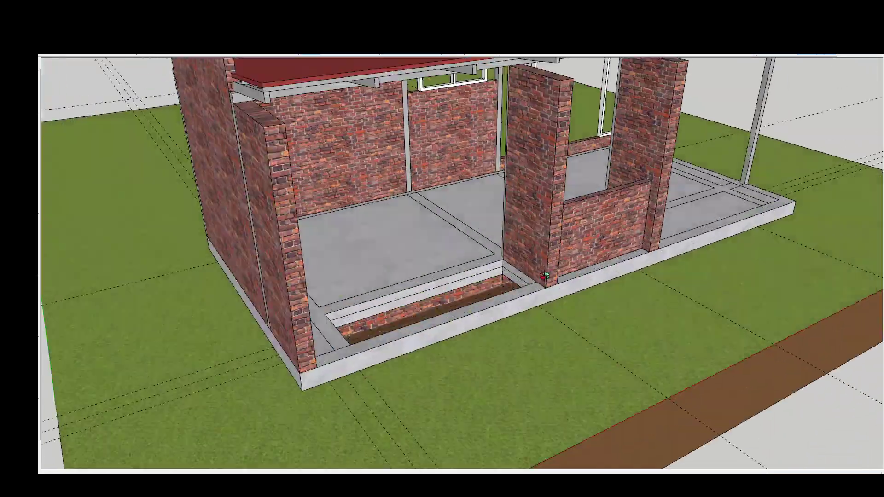
{"action": "scroll", "coordinate": [545, 276], "scroll_direction": "up", "scroll_amount": 3}
{"action": "scroll", "coordinate": [528, 262], "scroll_direction": "down", "scroll_amount": 5}
{"action": "scroll", "coordinate": [326, 296], "scroll_direction": "up", "scroll_amount": 5}
{"action": "scroll", "coordinate": [300, 191], "scroll_direction": "up", "scroll_amount": 2}
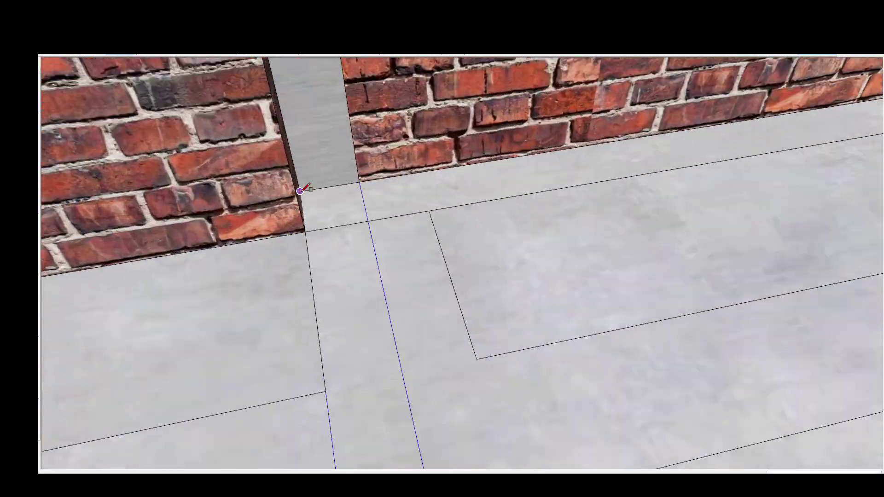
{"action": "key", "text": "p"}
{"action": "left_click_drag", "start_coordinate": [339, 257], "coordinate": [340, 207]}
{"action": "middle_click_drag", "start_coordinate": [339, 207], "coordinate": [497, 191]}
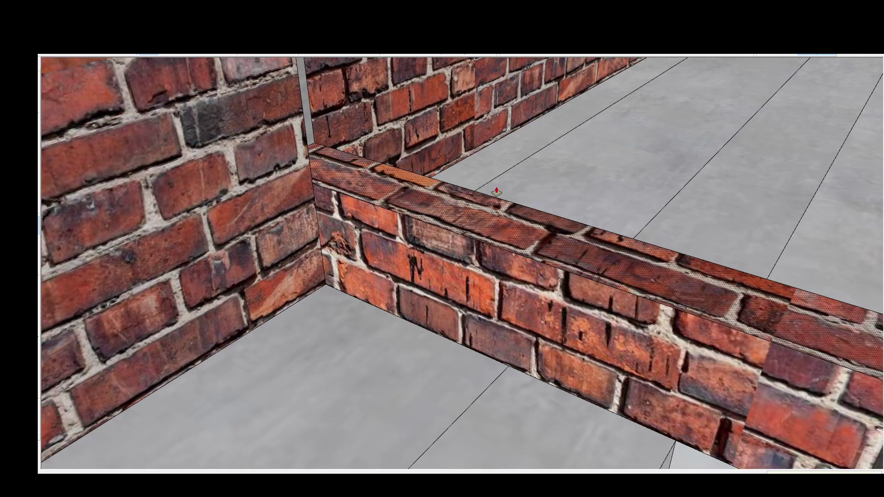
Step: Orbit around the building to inspect the new low brick wall
{"action": "scroll", "coordinate": [497, 191], "scroll_direction": "down", "scroll_amount": 5}
{"action": "scroll", "coordinate": [497, 191], "scroll_direction": "down", "scroll_amount": 3}
{"action": "scroll", "coordinate": [480, 276], "scroll_direction": "up", "scroll_amount": 3}
{"action": "scroll", "coordinate": [423, 256], "scroll_direction": "up", "scroll_amount": 4}
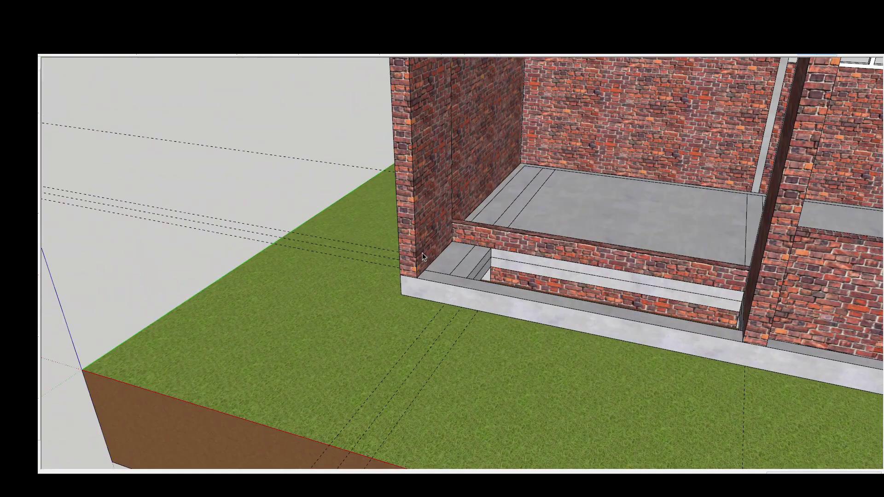
{"action": "scroll", "coordinate": [423, 257], "scroll_direction": "down", "scroll_amount": 5}
{"action": "mouse_move", "coordinate": [423, 256]}
{"action": "middle_mouse_down"}
{"action": "mouse_move", "coordinate": [441, 253]}
{"action": "mouse_move", "coordinate": [425, 276]}
{"action": "middle_mouse_up"}
{"action": "scroll", "coordinate": [441, 253], "scroll_direction": "up", "scroll_amount": 5}
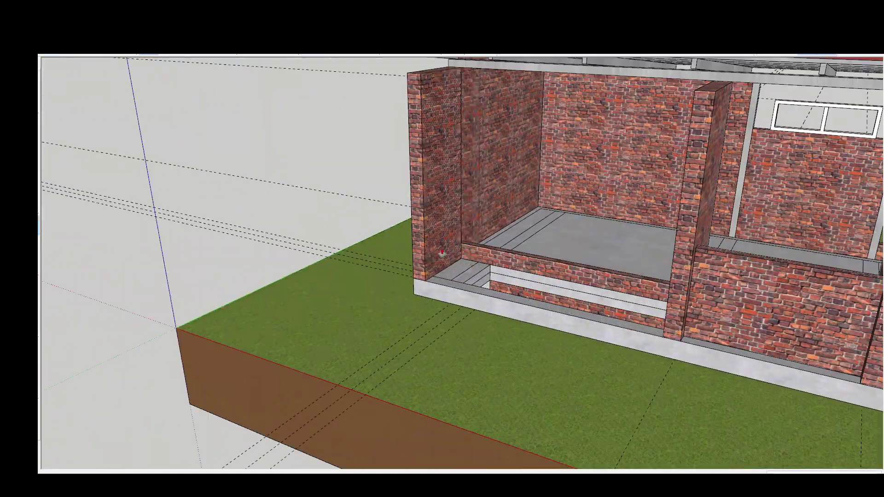
{"action": "scroll", "coordinate": [448, 270], "scroll_direction": "down", "scroll_amount": 5}
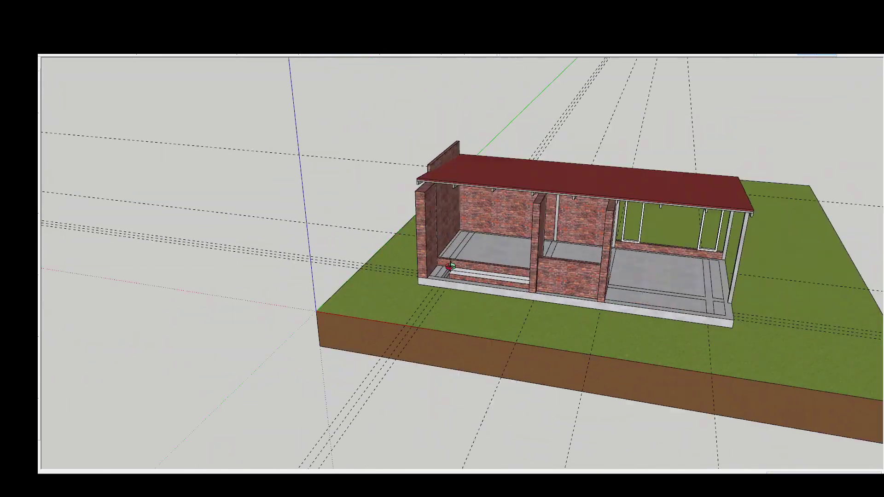
{"action": "scroll", "coordinate": [425, 276], "scroll_direction": "up", "scroll_amount": 3}
{"action": "scroll", "coordinate": [425, 277], "scroll_direction": "up", "scroll_amount": 3}
Step: Orbit to view the side wall with windows, the front, and the left side
{"action": "middle_click_drag", "start_coordinate": [370, 211], "coordinate": [556, 279]}
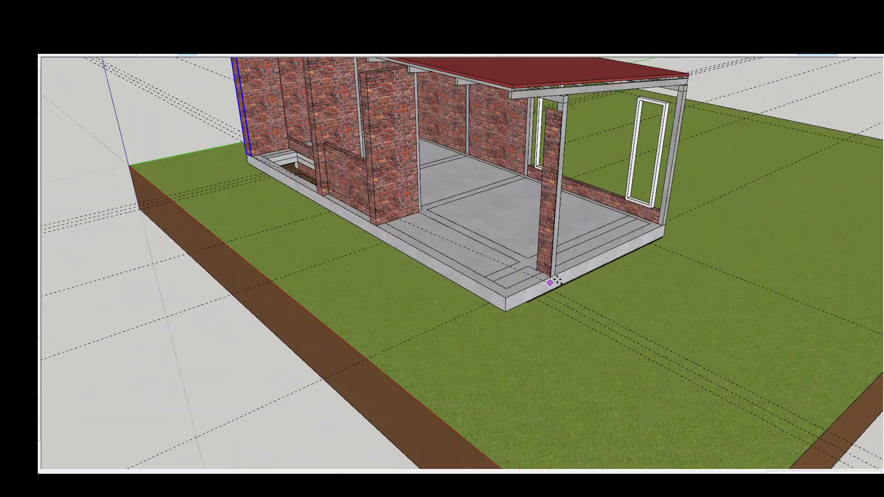
{"action": "mouse_move", "coordinate": [258, 147]}
{"action": "middle_mouse_down"}
{"action": "mouse_move", "coordinate": [529, 203]}
{"action": "mouse_move", "coordinate": [511, 223]}
{"action": "mouse_move", "coordinate": [562, 226]}
{"action": "mouse_move", "coordinate": [599, 277]}
{"action": "middle_mouse_up"}
{"action": "scroll", "coordinate": [599, 300], "scroll_direction": "up", "scroll_amount": 5}
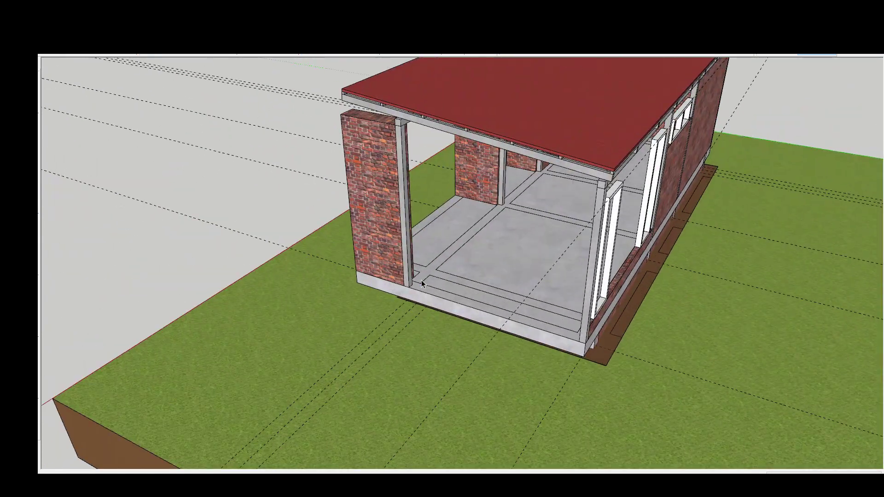
{"action": "scroll", "coordinate": [645, 369], "scroll_direction": "up", "scroll_amount": 5}
{"action": "scroll", "coordinate": [666, 385], "scroll_direction": "up", "scroll_amount": 3}
{"action": "middle_click_drag", "start_coordinate": [666, 385], "coordinate": [89, 99]}
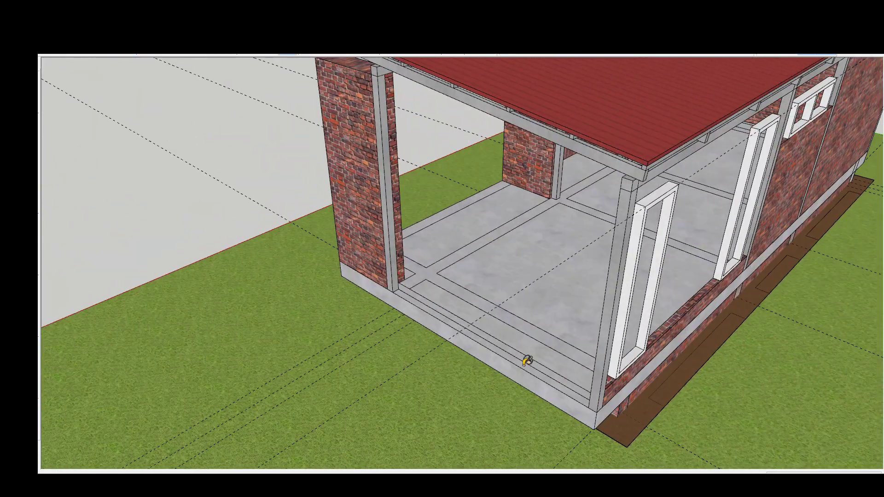
{"action": "scroll", "coordinate": [534, 348], "scroll_direction": "up", "scroll_amount": 3}
{"action": "scroll", "coordinate": [538, 370], "scroll_direction": "down", "scroll_amount": 10}
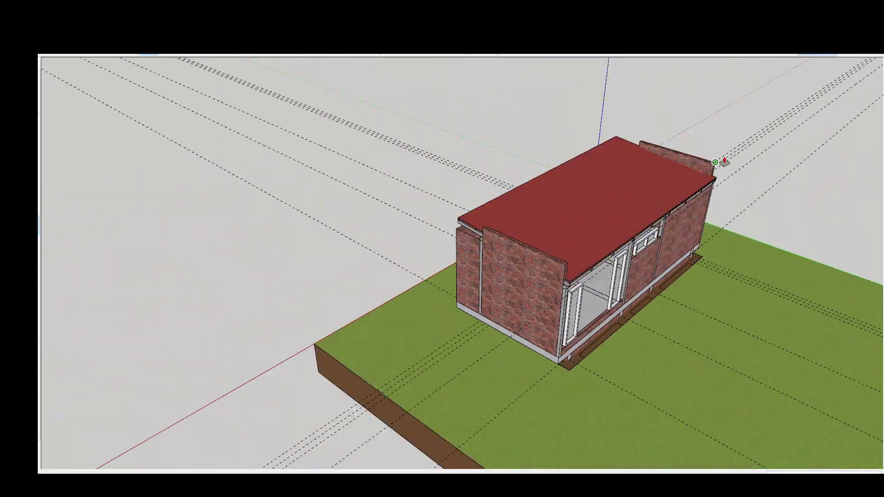
{"action": "mouse_move", "coordinate": [720, 161]}
{"action": "middle_mouse_down"}
{"action": "mouse_move", "coordinate": [638, 203]}
{"action": "mouse_move", "coordinate": [639, 364]}
{"action": "middle_mouse_up"}
{"action": "scroll", "coordinate": [637, 203], "scroll_direction": "up", "scroll_amount": 2}
{"action": "scroll", "coordinate": [559, 296], "scroll_direction": "up", "scroll_amount": 2}
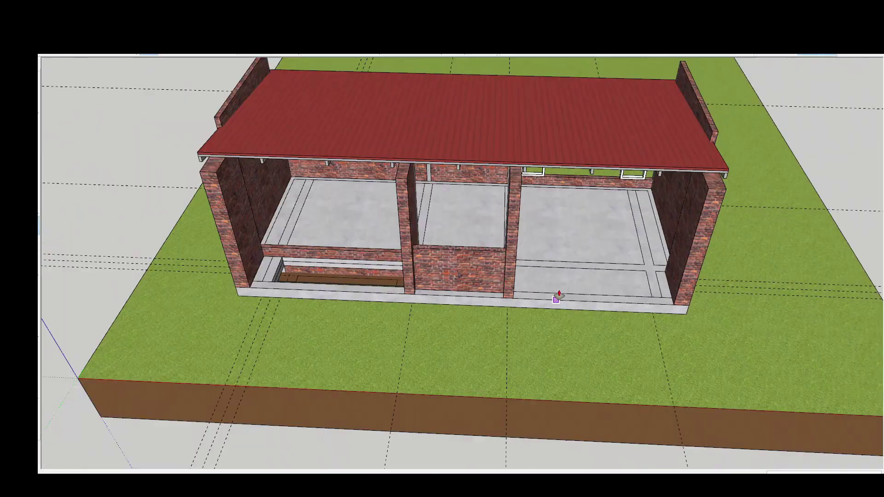
{"action": "middle_click_drag", "start_coordinate": [559, 296], "coordinate": [468, 276]}
Step: Start a guide line from the wall corner across the concrete floor
{"action": "scroll", "coordinate": [468, 276], "scroll_direction": "up", "scroll_amount": 5}
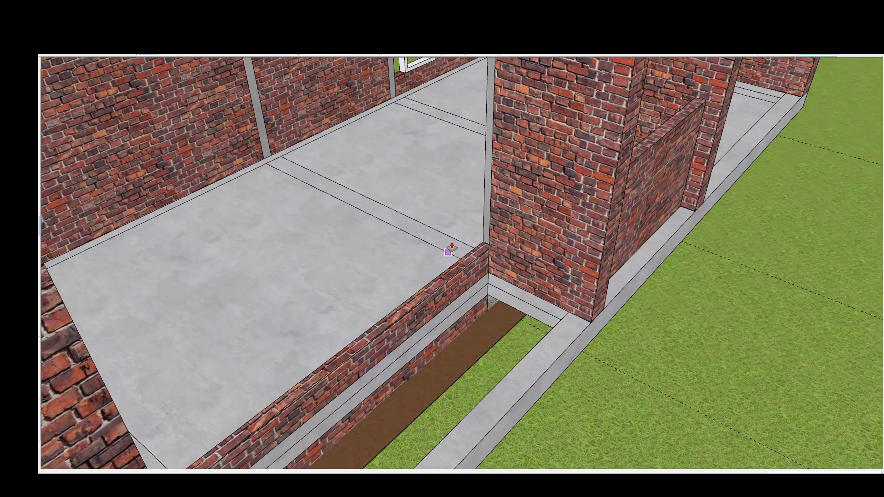
{"action": "scroll", "coordinate": [435, 191], "scroll_direction": "down", "scroll_amount": 3}
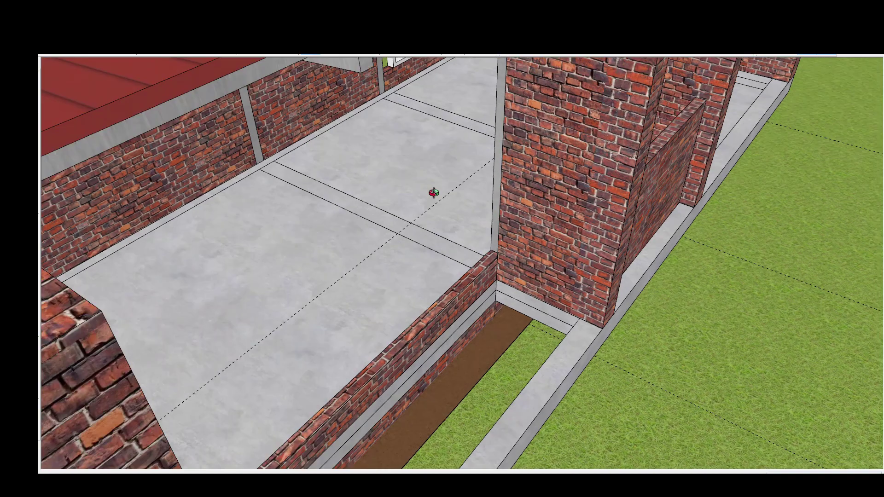
{"action": "scroll", "coordinate": [446, 194], "scroll_direction": "up", "scroll_amount": 3}
{"action": "scroll", "coordinate": [246, 158], "scroll_direction": "up", "scroll_amount": 2}
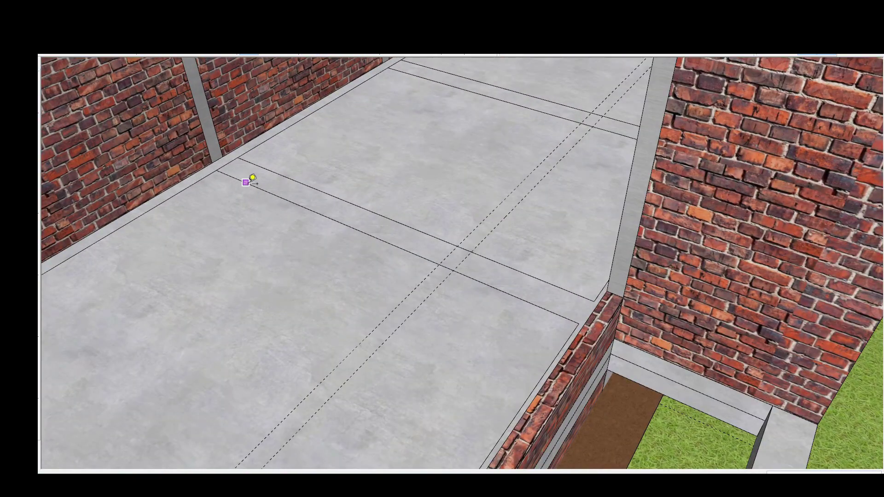
{"action": "scroll", "coordinate": [410, 233], "scroll_direction": "up", "scroll_amount": 3}
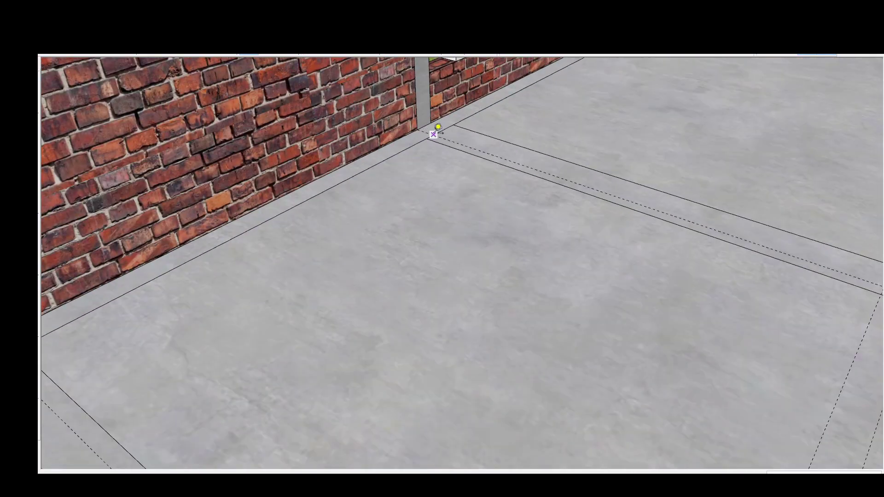
{"action": "left_click", "coordinate": [467, 146]}
{"action": "scroll", "coordinate": [490, 174], "scroll_direction": "down", "scroll_amount": 2}
{"action": "scroll", "coordinate": [241, 168], "scroll_direction": "down", "scroll_amount": 2}
{"action": "scroll", "coordinate": [441, 223], "scroll_direction": "up", "scroll_amount": 4}
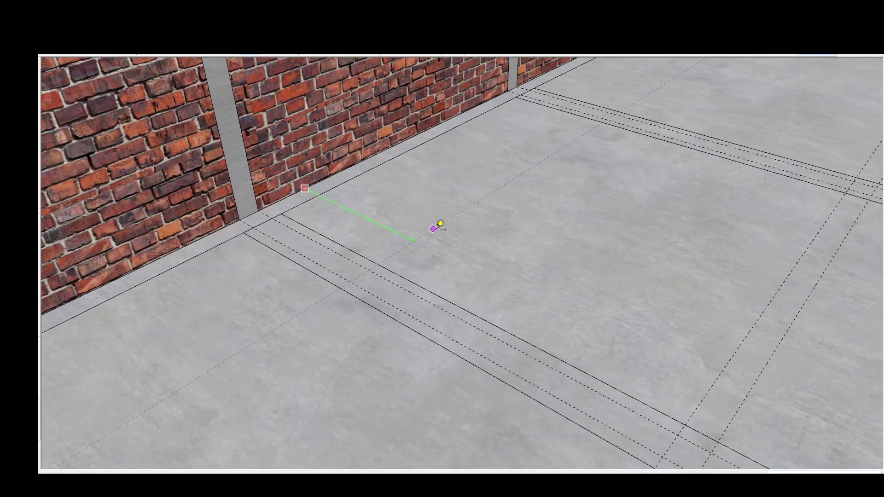
{"action": "scroll", "coordinate": [512, 306], "scroll_direction": "up", "scroll_amount": 1}
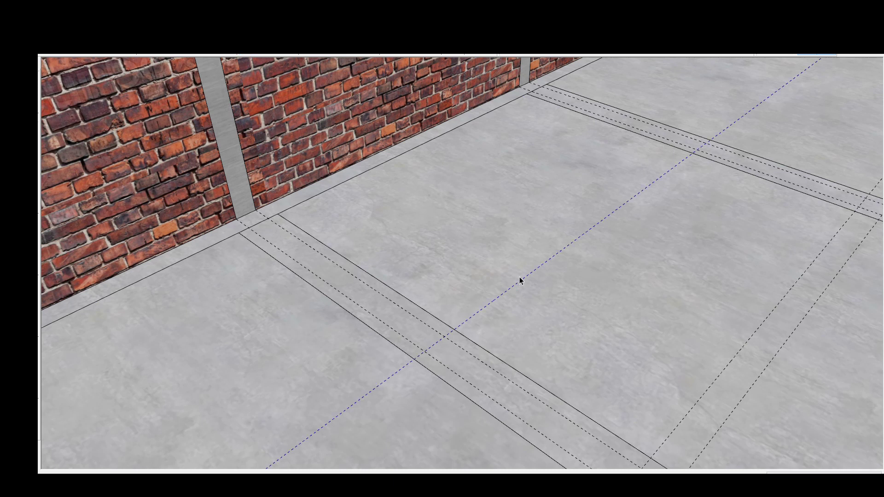
Step: Drag out further parallel guides across the floor slab to form a grid
{"action": "middle_click_drag", "start_coordinate": [560, 288], "coordinate": [499, 375]}
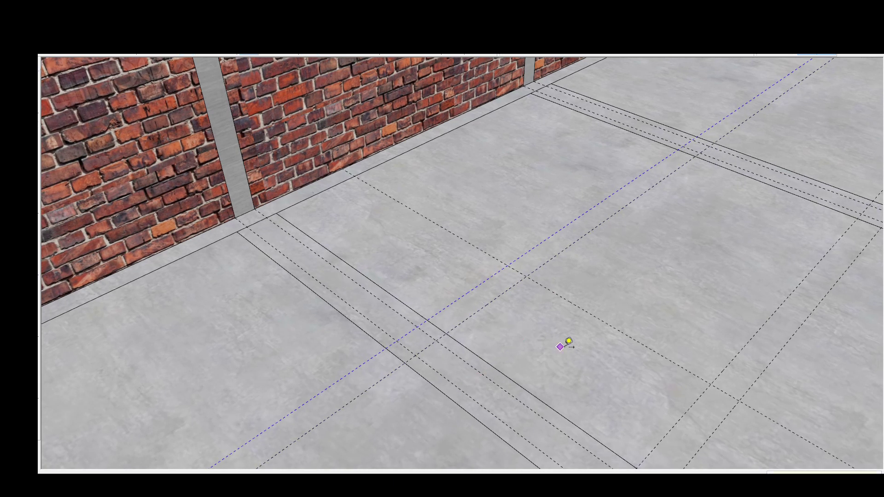
{"action": "middle_click_drag", "start_coordinate": [569, 341], "coordinate": [490, 384]}
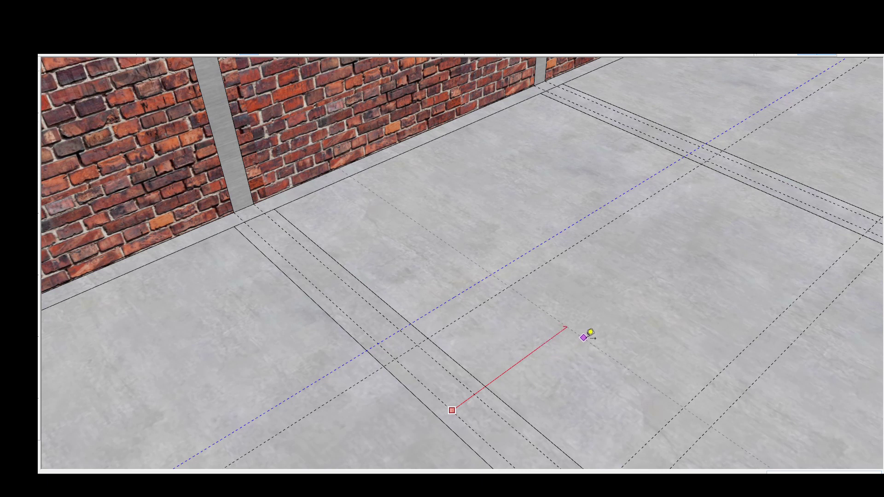
{"action": "mouse_move", "coordinate": [582, 342]}
{"action": "middle_mouse_down"}
{"action": "mouse_move", "coordinate": [539, 331]}
{"action": "mouse_move", "coordinate": [547, 318]}
{"action": "mouse_move", "coordinate": [664, 361]}
{"action": "mouse_move", "coordinate": [544, 284]}
{"action": "middle_mouse_up"}
{"action": "scroll", "coordinate": [613, 271], "scroll_direction": "down", "scroll_amount": 3}
{"action": "scroll", "coordinate": [628, 346], "scroll_direction": "up", "scroll_amount": 3}
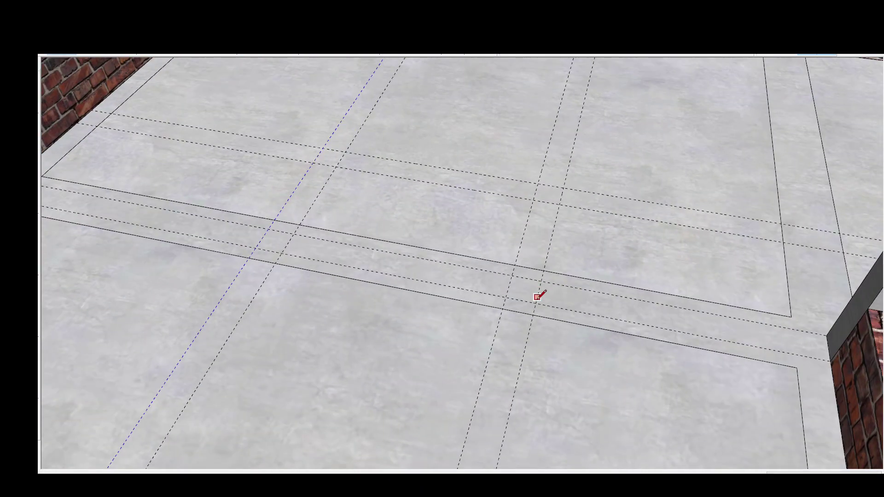
{"action": "mouse_move", "coordinate": [775, 343]}
{"action": "middle_mouse_down"}
{"action": "mouse_move", "coordinate": [562, 274]}
{"action": "mouse_move", "coordinate": [638, 329]}
{"action": "mouse_move", "coordinate": [789, 306]}
{"action": "mouse_move", "coordinate": [802, 312]}
{"action": "middle_mouse_up"}
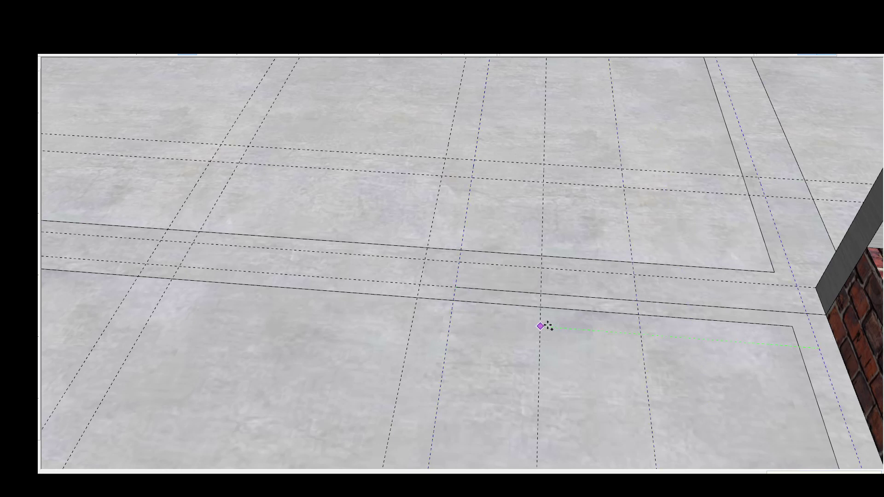
{"action": "mouse_move", "coordinate": [547, 325]}
{"action": "middle_mouse_down"}
{"action": "mouse_move", "coordinate": [610, 353]}
{"action": "mouse_move", "coordinate": [605, 338]}
{"action": "middle_mouse_up"}
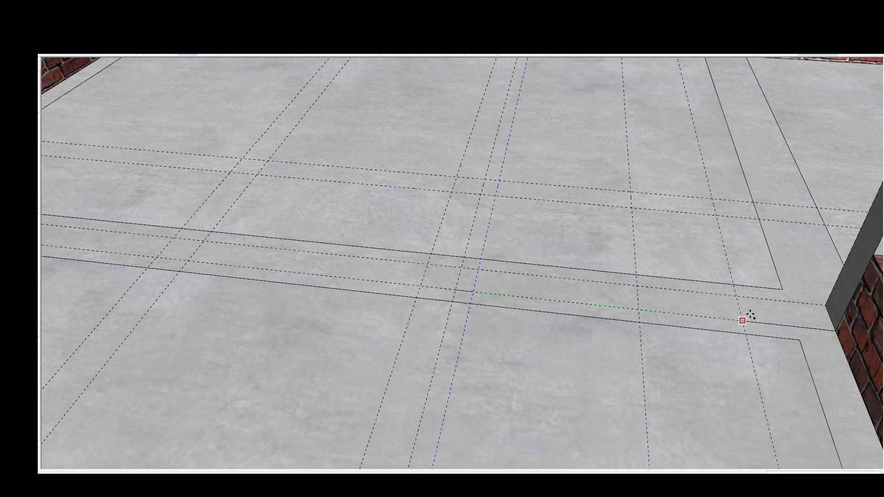
Step: Push/Pull the small floor rectangle up into a tall white post
{"action": "key", "text": "p"}
{"action": "left_click", "coordinate": [803, 316]}
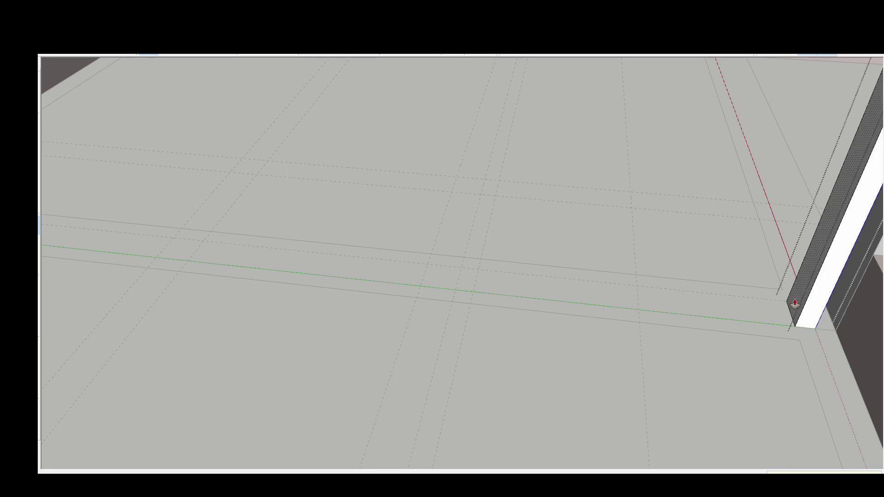
{"action": "scroll", "coordinate": [795, 303], "scroll_direction": "down", "scroll_amount": 10}
{"action": "scroll", "coordinate": [138, 187], "scroll_direction": "up", "scroll_amount": 10}
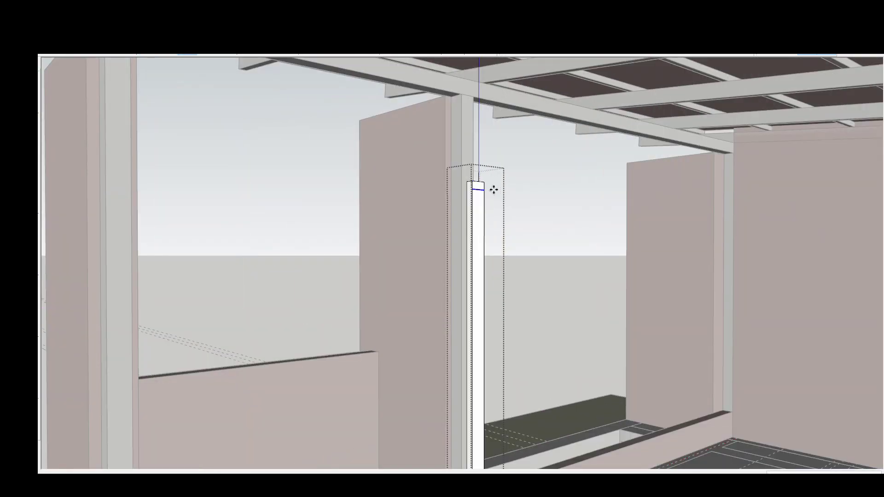
Step: Orbit around the house to check the new post and door frame
{"action": "middle_click_drag", "start_coordinate": [494, 190], "coordinate": [681, 205]}
{"action": "scroll", "coordinate": [584, 362], "scroll_direction": "down", "scroll_amount": 10}
{"action": "middle_click_drag", "start_coordinate": [584, 361], "coordinate": [501, 289]}
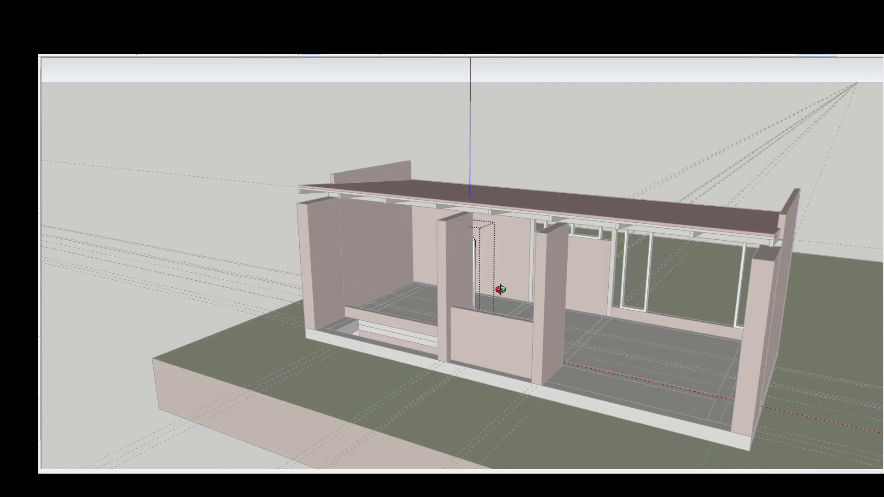
{"action": "scroll", "coordinate": [501, 289], "scroll_direction": "up", "scroll_amount": 10}
{"action": "mouse_move", "coordinate": [616, 322]}
{"action": "middle_mouse_down"}
{"action": "mouse_move", "coordinate": [618, 354]}
{"action": "mouse_move", "coordinate": [602, 322]}
{"action": "mouse_move", "coordinate": [534, 312]}
{"action": "middle_mouse_up"}
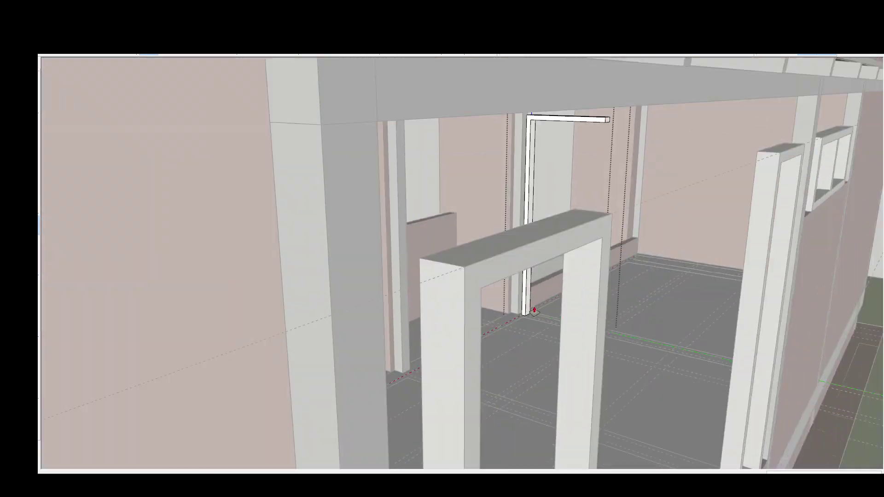
{"action": "scroll", "coordinate": [534, 312], "scroll_direction": "up", "scroll_amount": 5}
{"action": "middle_click_drag", "start_coordinate": [595, 102], "coordinate": [588, 104]}
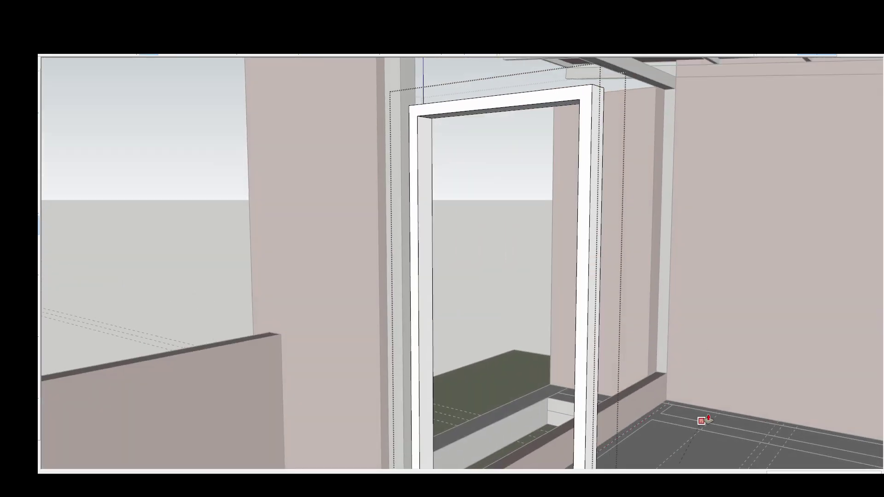
{"action": "scroll", "coordinate": [704, 420], "scroll_direction": "down", "scroll_amount": 10}
{"action": "mouse_move", "coordinate": [615, 317]}
{"action": "middle_mouse_down"}
{"action": "mouse_move", "coordinate": [644, 296]}
{"action": "mouse_move", "coordinate": [443, 346]}
{"action": "mouse_move", "coordinate": [509, 329]}
{"action": "mouse_move", "coordinate": [633, 271]}
{"action": "mouse_move", "coordinate": [481, 306]}
{"action": "mouse_move", "coordinate": [558, 337]}
{"action": "middle_mouse_up"}
{"action": "scroll", "coordinate": [643, 297], "scroll_direction": "down", "scroll_amount": 5}
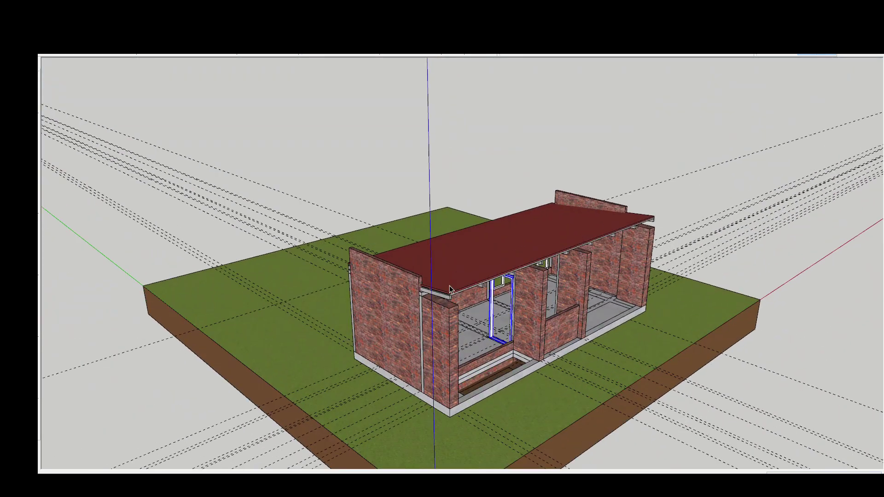
Step: Orbit and zoom into the house interior to see the white door-frame posts
{"action": "middle_click_drag", "start_coordinate": [557, 336], "coordinate": [450, 286]}
{"action": "scroll", "coordinate": [424, 275], "scroll_direction": "up", "scroll_amount": 5}
{"action": "left_click", "coordinate": [421, 273]}
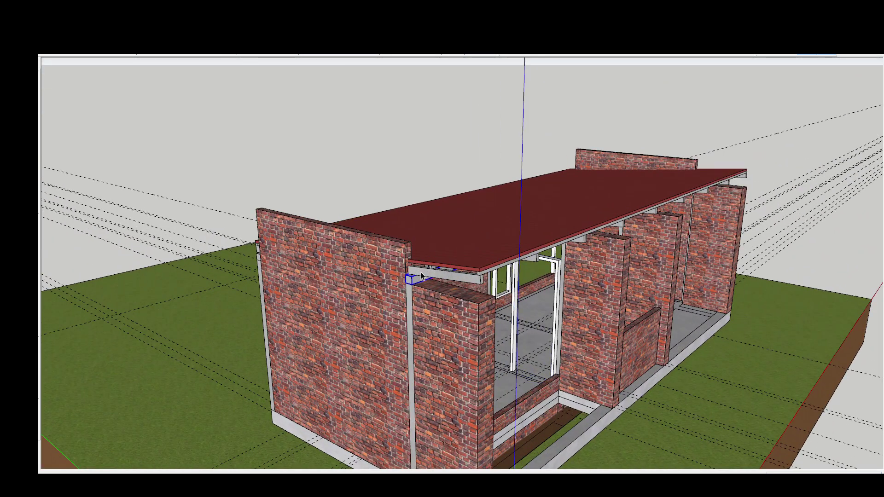
{"action": "scroll", "coordinate": [421, 272], "scroll_direction": "up", "scroll_amount": 3}
{"action": "key", "text": "m"}
{"action": "middle_click_drag", "start_coordinate": [513, 312], "coordinate": [435, 256]}
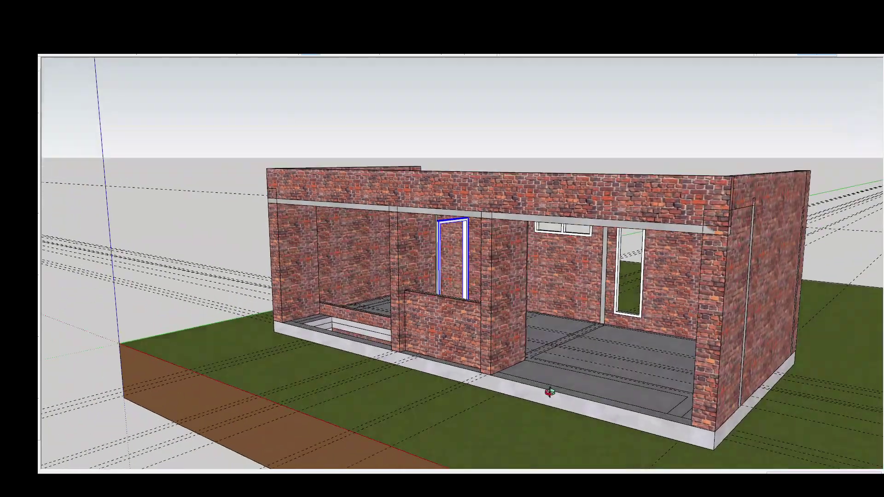
{"action": "middle_click_drag", "start_coordinate": [550, 392], "coordinate": [484, 379]}
{"action": "scroll", "coordinate": [483, 379], "scroll_direction": "up", "scroll_amount": 5}
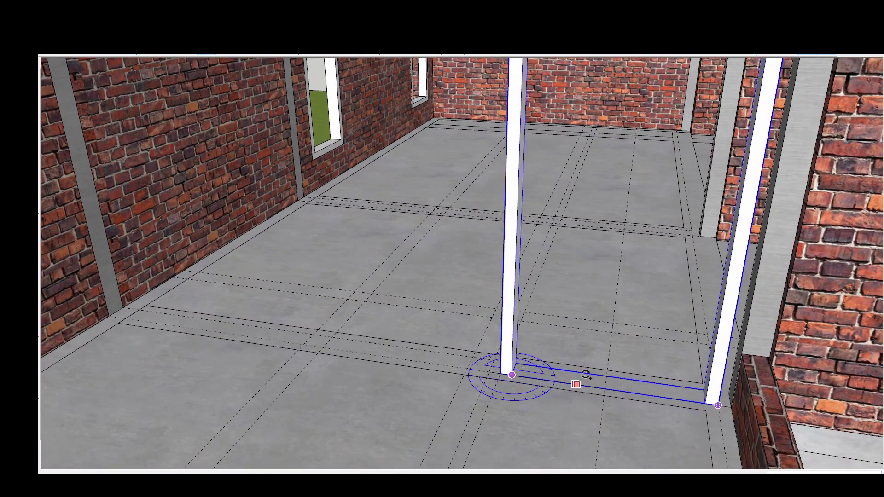
Step: Move the white door frame by its bottom corner onto the freestanding post's base
{"action": "middle_click_drag", "start_coordinate": [589, 330], "coordinate": [537, 306]}
{"action": "scroll", "coordinate": [527, 229], "scroll_direction": "up", "scroll_amount": 3}
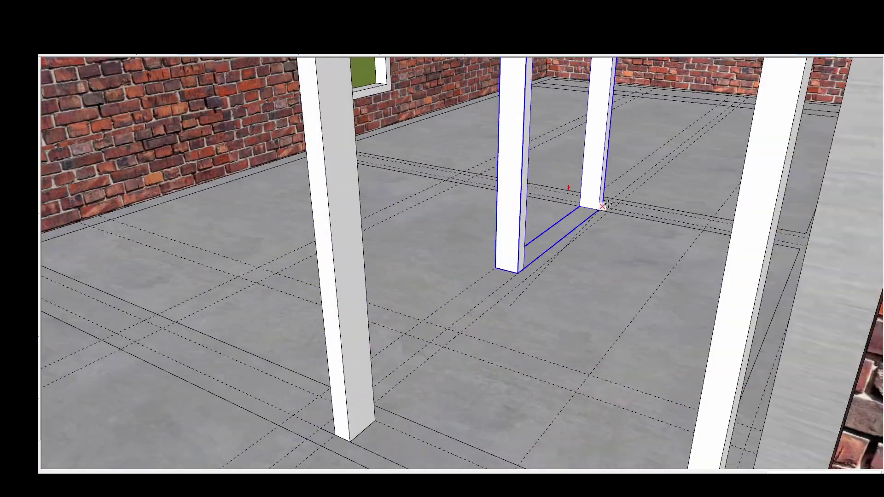
{"action": "mouse_move", "coordinate": [603, 205]}
{"action": "middle_mouse_down"}
{"action": "mouse_move", "coordinate": [587, 223]}
{"action": "mouse_move", "coordinate": [600, 193]}
{"action": "mouse_move", "coordinate": [774, 300]}
{"action": "middle_mouse_up"}
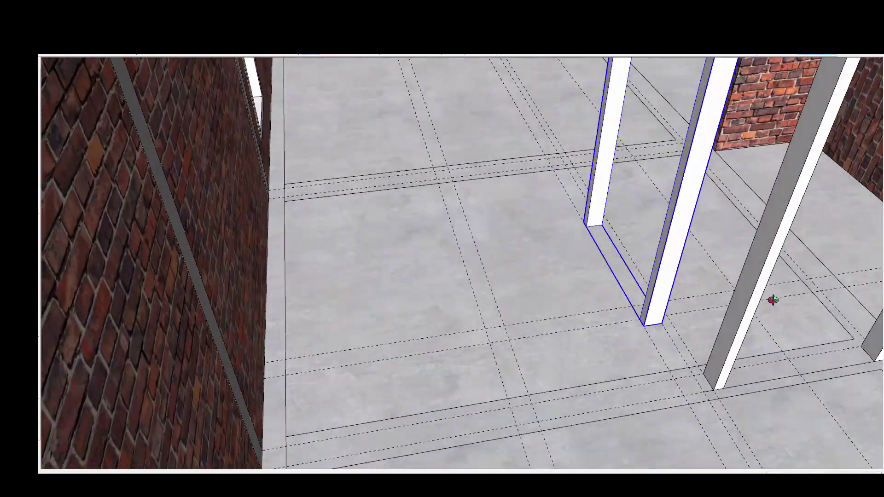
{"action": "scroll", "coordinate": [648, 301], "scroll_direction": "up", "scroll_amount": 3}
{"action": "scroll", "coordinate": [638, 282], "scroll_direction": "up", "scroll_amount": 1}
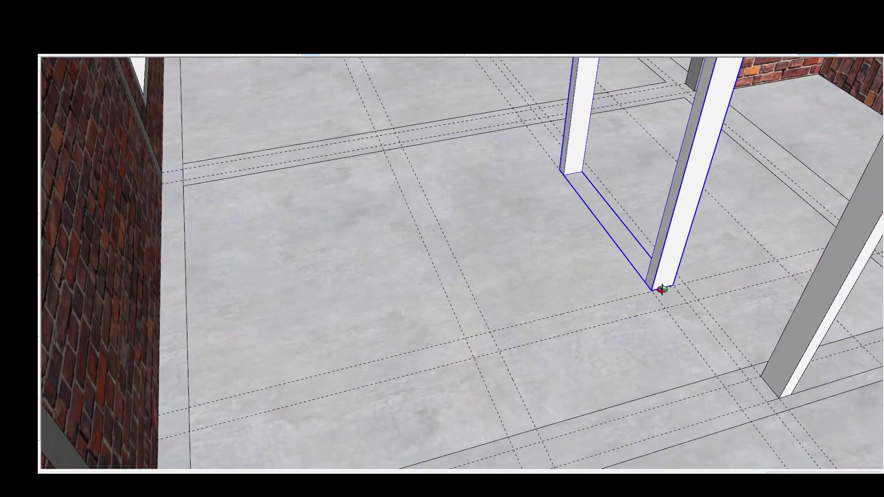
{"action": "scroll", "coordinate": [649, 285], "scroll_direction": "up", "scroll_amount": 3}
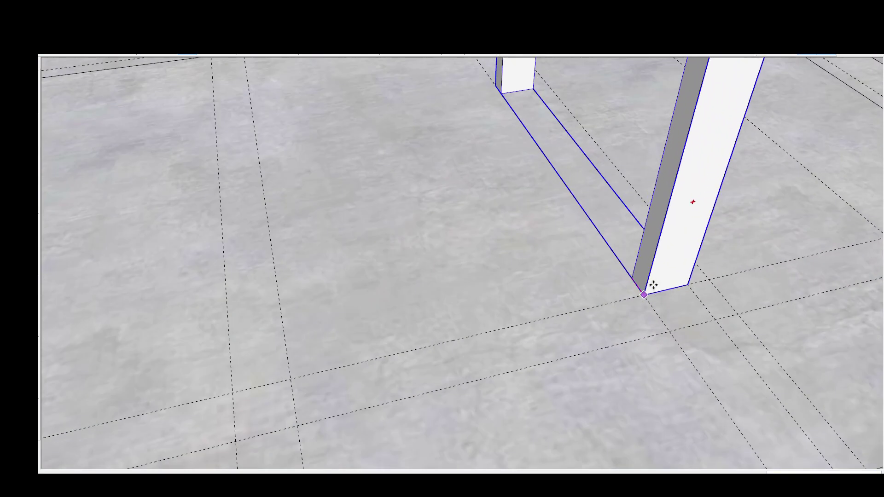
{"action": "scroll", "coordinate": [576, 331], "scroll_direction": "down", "scroll_amount": 1}
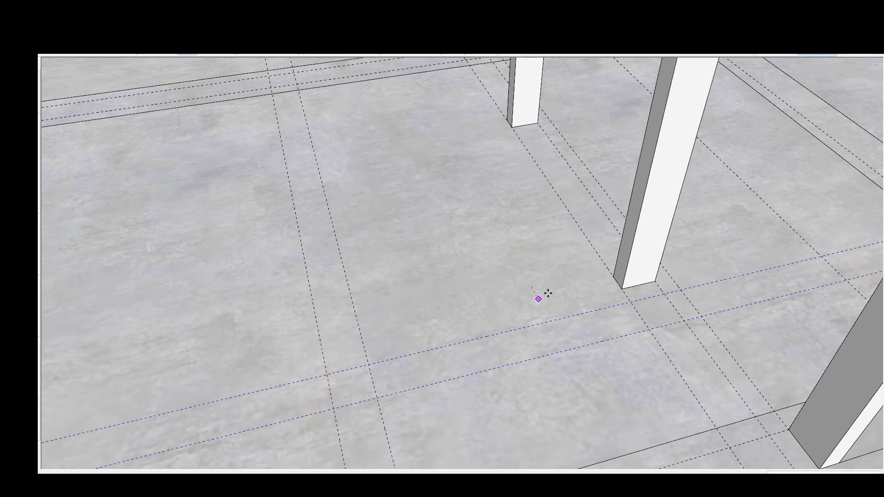
{"action": "scroll", "coordinate": [529, 283], "scroll_direction": "down", "scroll_amount": 2}
{"action": "scroll", "coordinate": [599, 290], "scroll_direction": "down", "scroll_amount": 1}
{"action": "scroll", "coordinate": [533, 241], "scroll_direction": "up", "scroll_amount": 2}
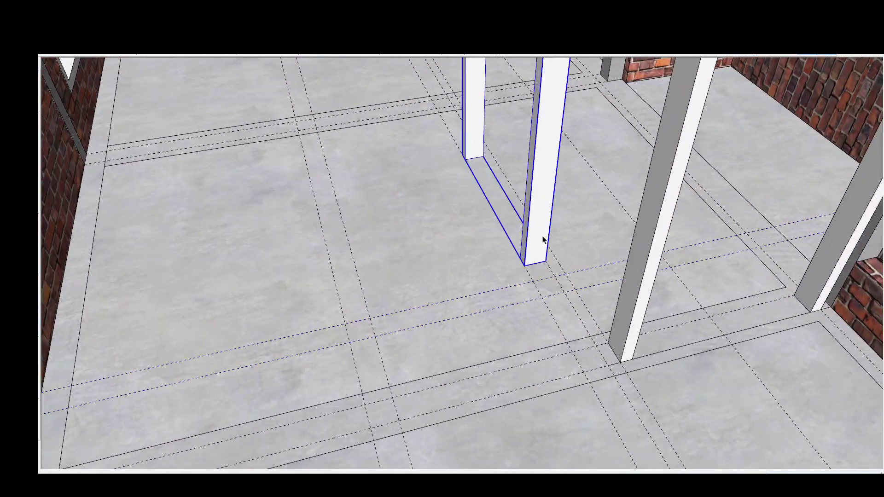
{"action": "scroll", "coordinate": [490, 263], "scroll_direction": "up", "scroll_amount": 2}
{"action": "left_click", "coordinate": [549, 276]}
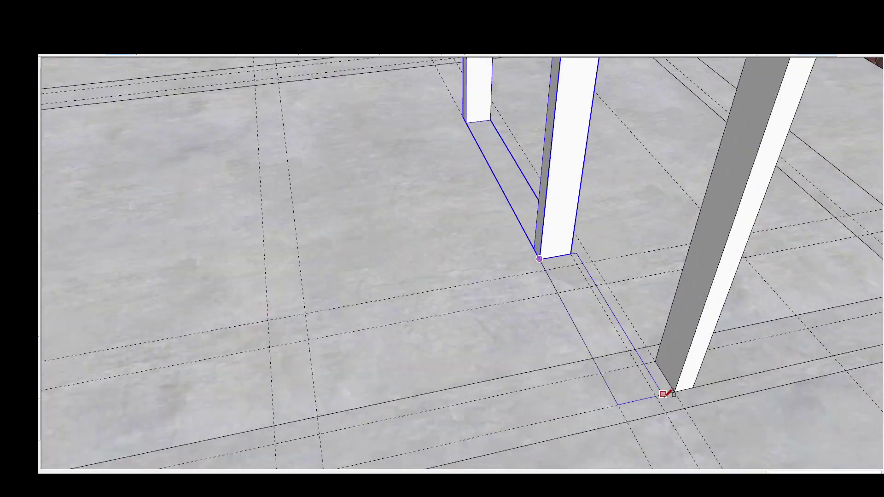
{"action": "middle_click_drag", "start_coordinate": [656, 385], "coordinate": [600, 378]}
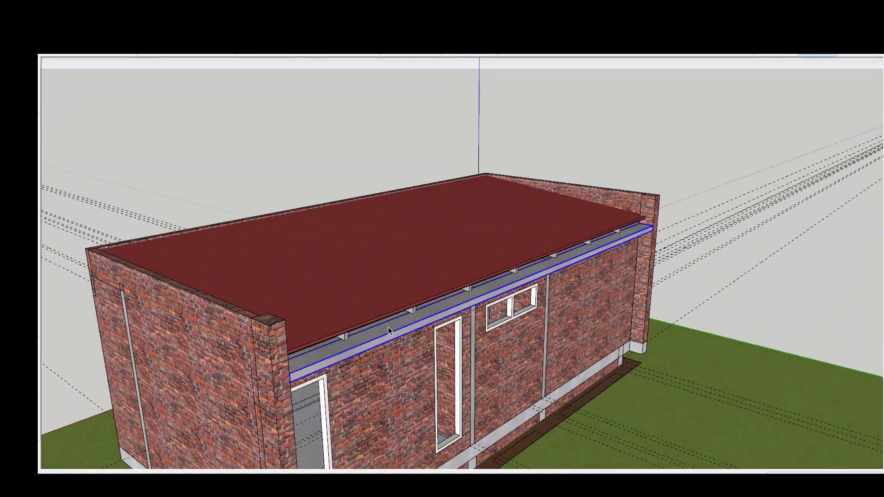
Step: Orbit around the roof and parapet to inspect the brick end wall
{"action": "middle_click_drag", "start_coordinate": [389, 331], "coordinate": [392, 292]}
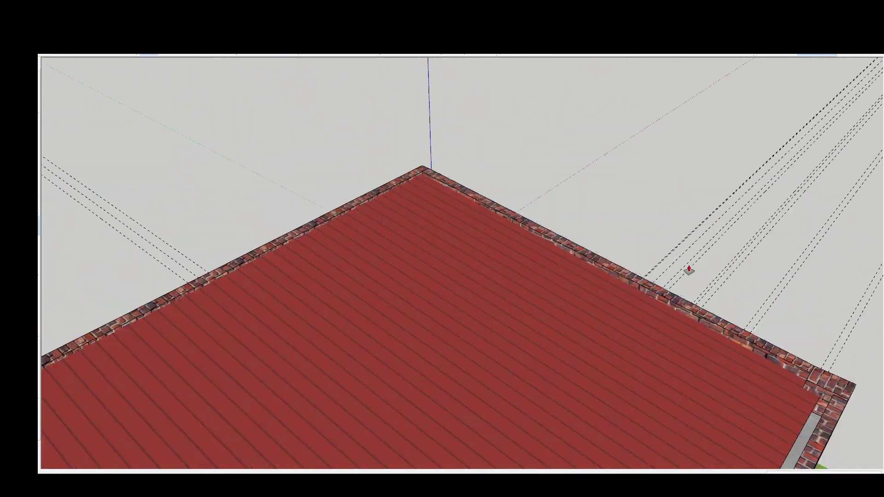
{"action": "middle_click_drag", "start_coordinate": [689, 271], "coordinate": [427, 193]}
{"action": "mouse_move", "coordinate": [411, 239]}
{"action": "middle_mouse_down"}
{"action": "mouse_move", "coordinate": [666, 237]}
{"action": "mouse_move", "coordinate": [635, 299]}
{"action": "middle_mouse_up"}
{"action": "scroll", "coordinate": [667, 237], "scroll_direction": "up", "scroll_amount": 5}
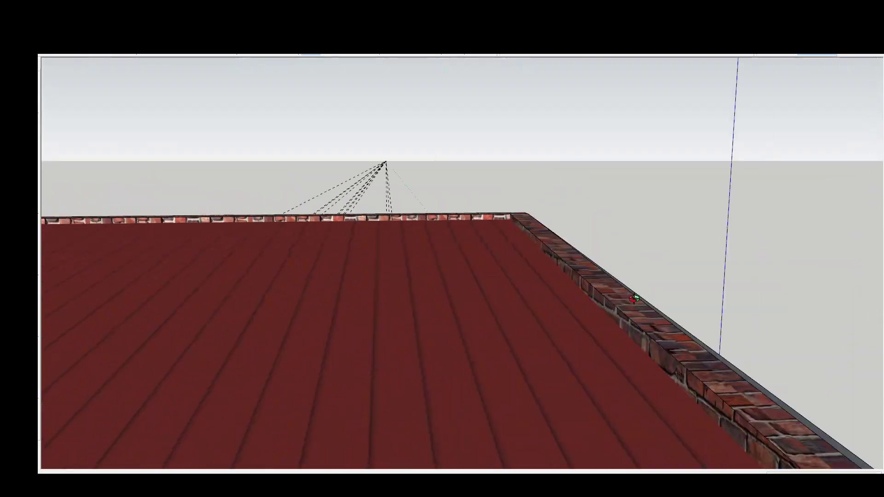
{"action": "mouse_move", "coordinate": [718, 389]}
{"action": "middle_mouse_down"}
{"action": "mouse_move", "coordinate": [631, 330]}
{"action": "mouse_move", "coordinate": [654, 256]}
{"action": "mouse_move", "coordinate": [211, 300]}
{"action": "middle_mouse_up"}
{"action": "scroll", "coordinate": [654, 257], "scroll_direction": "down", "scroll_amount": 5}
{"action": "scroll", "coordinate": [368, 246], "scroll_direction": "up", "scroll_amount": 5}
{"action": "mouse_move", "coordinate": [368, 246]}
{"action": "middle_mouse_down"}
{"action": "mouse_move", "coordinate": [334, 308]}
{"action": "mouse_move", "coordinate": [585, 297]}
{"action": "middle_mouse_up"}
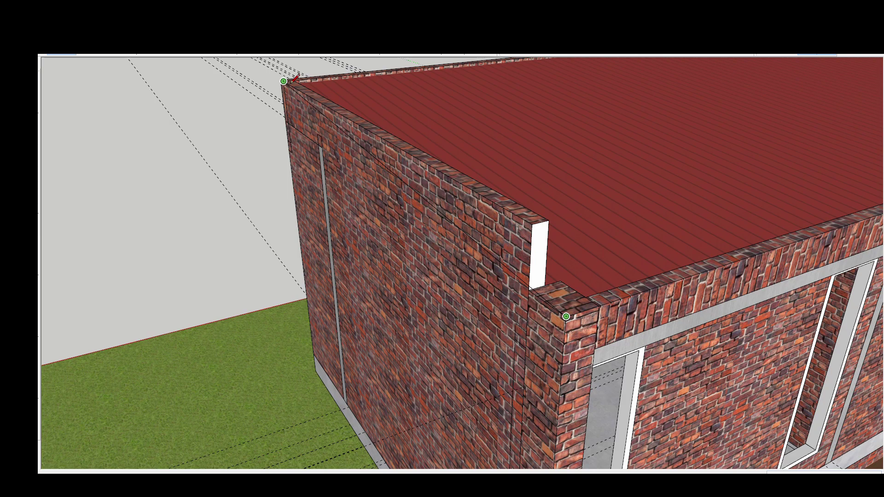
{"action": "middle_click_drag", "start_coordinate": [293, 82], "coordinate": [596, 220]}
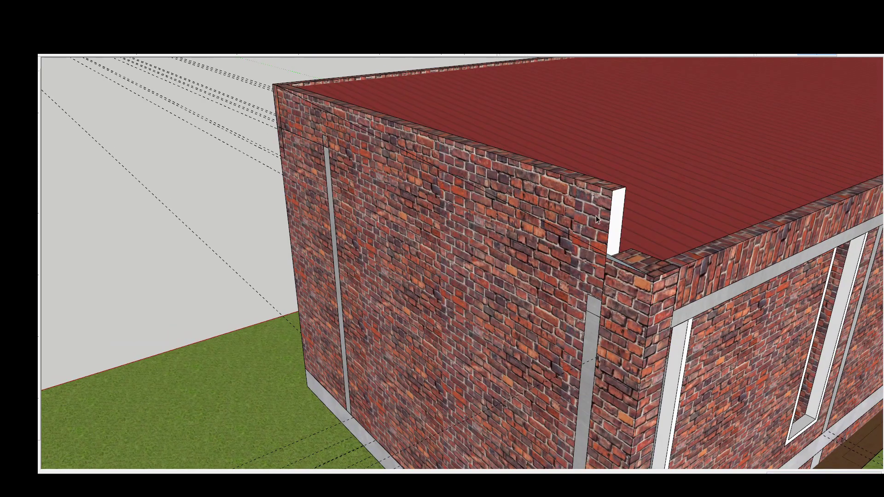
{"action": "middle_click_drag", "start_coordinate": [573, 170], "coordinate": [258, 276]}
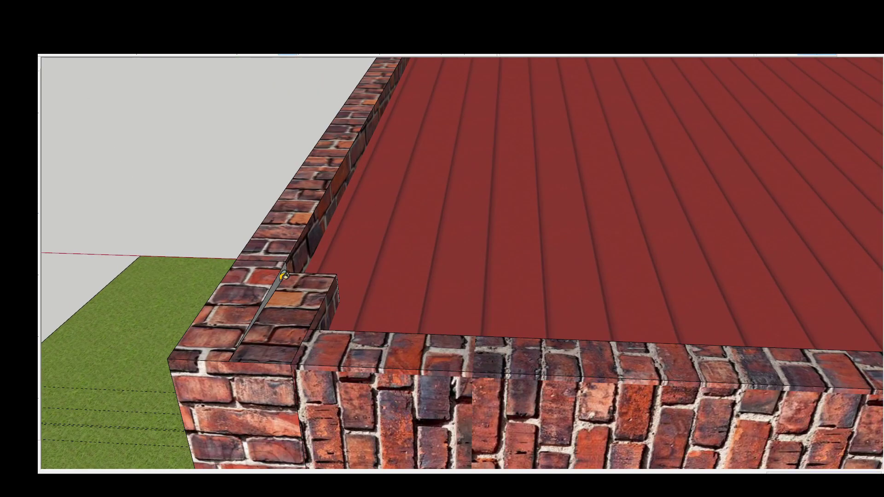
{"action": "mouse_move", "coordinate": [77, 115]}
{"action": "middle_mouse_down"}
{"action": "mouse_move", "coordinate": [566, 336]}
{"action": "mouse_move", "coordinate": [530, 276]}
{"action": "mouse_move", "coordinate": [600, 215]}
{"action": "mouse_move", "coordinate": [548, 303]}
{"action": "mouse_move", "coordinate": [469, 328]}
{"action": "mouse_move", "coordinate": [534, 292]}
{"action": "mouse_move", "coordinate": [405, 333]}
{"action": "mouse_move", "coordinate": [625, 305]}
{"action": "mouse_move", "coordinate": [391, 254]}
{"action": "middle_mouse_up"}
Step: Orbit to a front-right view showing the side end wall
{"action": "scroll", "coordinate": [548, 303], "scroll_direction": "up", "scroll_amount": 3}
{"action": "scroll", "coordinate": [391, 254], "scroll_direction": "up", "scroll_amount": 3}
{"action": "scroll", "coordinate": [433, 256], "scroll_direction": "down", "scroll_amount": 3}
{"action": "mouse_move", "coordinate": [539, 257]}
{"action": "middle_mouse_down"}
{"action": "mouse_move", "coordinate": [488, 294]}
{"action": "mouse_move", "coordinate": [488, 281]}
{"action": "middle_mouse_up"}
{"action": "scroll", "coordinate": [516, 276], "scroll_direction": "down", "scroll_amount": 3}
{"action": "scroll", "coordinate": [516, 276], "scroll_direction": "up", "scroll_amount": 3}
{"action": "scroll", "coordinate": [484, 288], "scroll_direction": "down", "scroll_amount": 3}
{"action": "scroll", "coordinate": [485, 284], "scroll_direction": "up", "scroll_amount": 3}
{"action": "mouse_move", "coordinate": [436, 299]}
{"action": "middle_mouse_down"}
{"action": "mouse_move", "coordinate": [606, 300]}
{"action": "mouse_move", "coordinate": [140, 168]}
{"action": "middle_mouse_up"}
{"action": "mouse_move", "coordinate": [608, 285]}
{"action": "middle_mouse_down"}
{"action": "mouse_move", "coordinate": [645, 290]}
{"action": "mouse_move", "coordinate": [565, 198]}
{"action": "mouse_move", "coordinate": [615, 261]}
{"action": "mouse_move", "coordinate": [621, 298]}
{"action": "middle_mouse_up"}
{"action": "scroll", "coordinate": [691, 198], "scroll_direction": "up", "scroll_amount": 5}
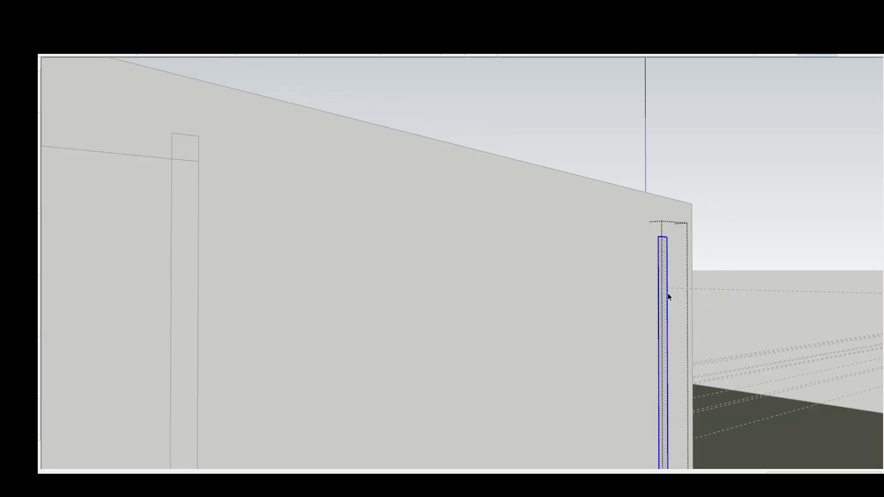
Step: Orbit to a close view of the walls and beam, and start a line at the beam corner
{"action": "scroll", "coordinate": [670, 294], "scroll_direction": "down", "scroll_amount": 5}
{"action": "mouse_move", "coordinate": [538, 297]}
{"action": "middle_mouse_down"}
{"action": "mouse_move", "coordinate": [514, 211]}
{"action": "mouse_move", "coordinate": [573, 270]}
{"action": "mouse_move", "coordinate": [528, 200]}
{"action": "mouse_move", "coordinate": [740, 206]}
{"action": "mouse_move", "coordinate": [528, 226]}
{"action": "middle_mouse_up"}
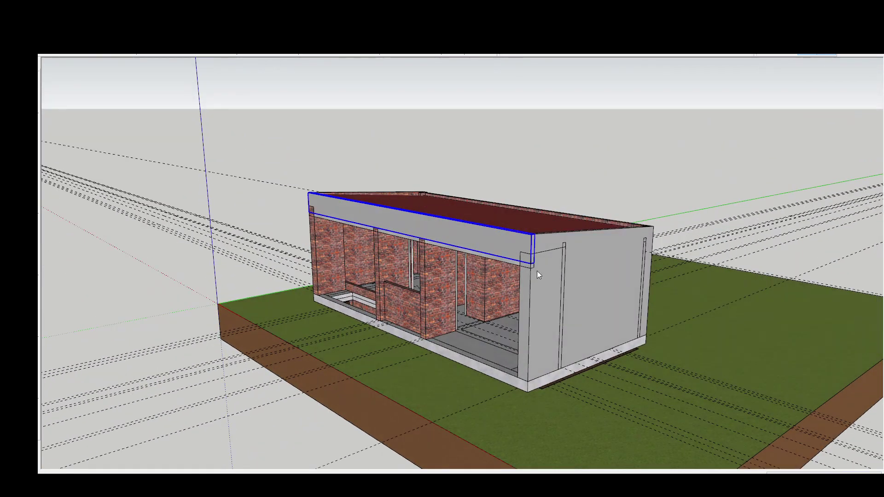
{"action": "scroll", "coordinate": [529, 230], "scroll_direction": "up", "scroll_amount": 3}
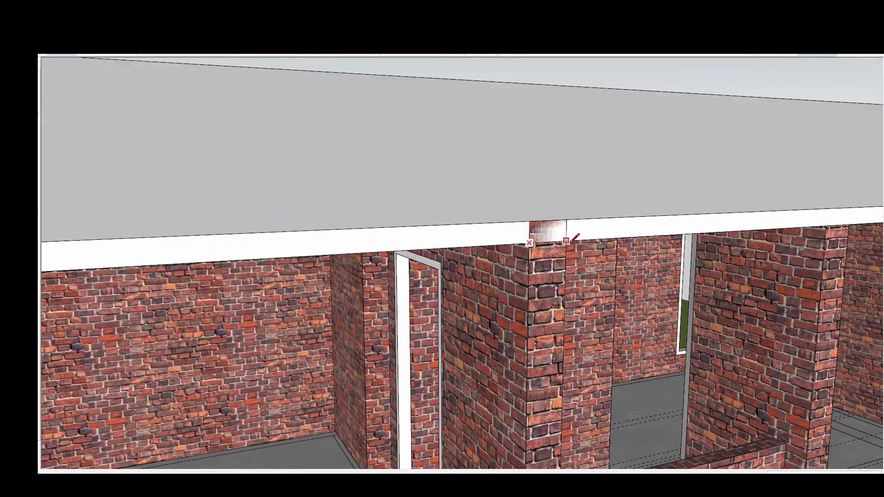
{"action": "middle_click_drag", "start_coordinate": [562, 234], "coordinate": [593, 186]}
{"action": "scroll", "coordinate": [555, 192], "scroll_direction": "down", "scroll_amount": 10}
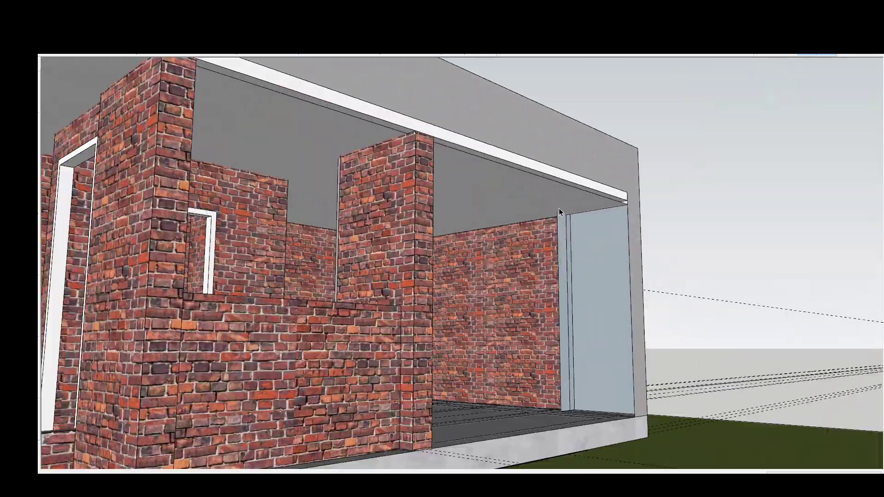
{"action": "key", "text": "l"}
{"action": "left_click", "coordinate": [554, 213]}
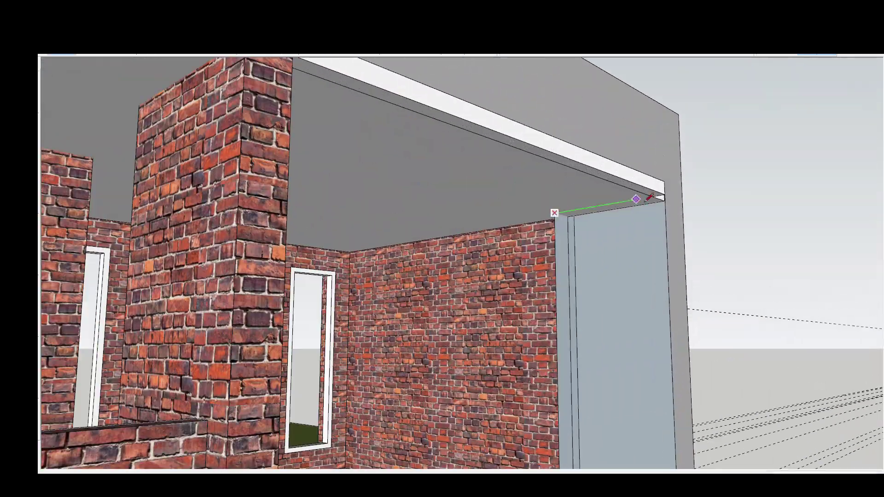
Step: Orbit back out to view the exterior of the house
{"action": "scroll", "coordinate": [660, 196], "scroll_direction": "down", "scroll_amount": 5}
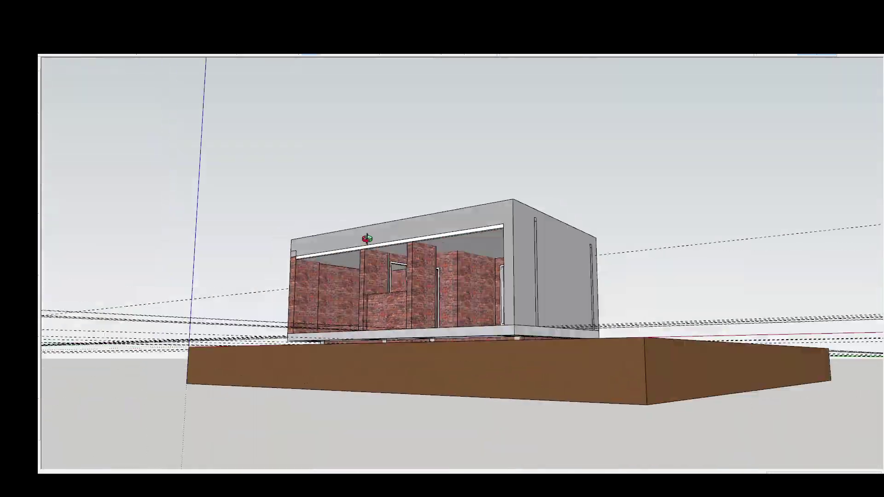
{"action": "middle_click_drag", "start_coordinate": [693, 227], "coordinate": [498, 276]}
{"action": "scroll", "coordinate": [291, 236], "scroll_direction": "up", "scroll_amount": 5}
{"action": "scroll", "coordinate": [285, 225], "scroll_direction": "up", "scroll_amount": 2}
{"action": "scroll", "coordinate": [280, 214], "scroll_direction": "up", "scroll_amount": 2}
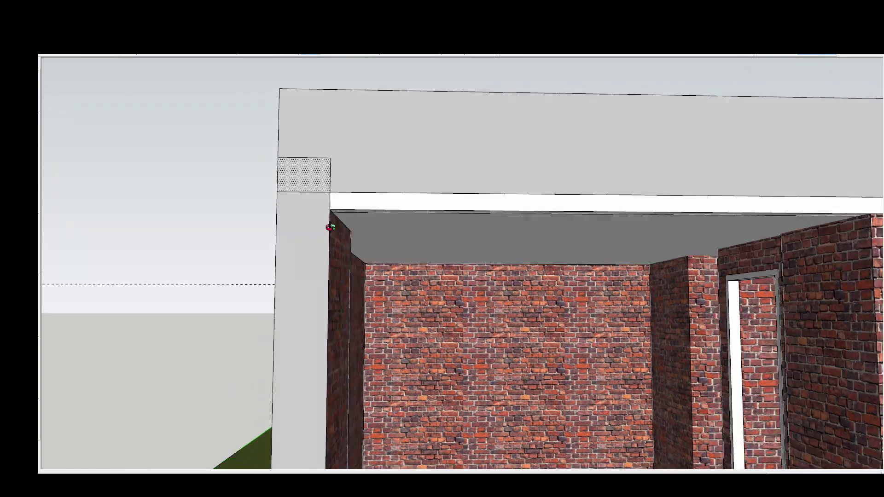
{"action": "mouse_move", "coordinate": [332, 227]}
{"action": "middle_mouse_down"}
{"action": "mouse_move", "coordinate": [575, 181]}
{"action": "mouse_move", "coordinate": [591, 261]}
{"action": "mouse_move", "coordinate": [625, 203]}
{"action": "mouse_move", "coordinate": [661, 170]}
{"action": "mouse_move", "coordinate": [408, 247]}
{"action": "mouse_move", "coordinate": [456, 289]}
{"action": "mouse_move", "coordinate": [363, 253]}
{"action": "mouse_move", "coordinate": [488, 259]}
{"action": "mouse_move", "coordinate": [310, 266]}
{"action": "mouse_move", "coordinate": [694, 330]}
{"action": "mouse_move", "coordinate": [624, 306]}
{"action": "mouse_move", "coordinate": [363, 275]}
{"action": "mouse_move", "coordinate": [177, 201]}
{"action": "mouse_move", "coordinate": [434, 166]}
{"action": "mouse_move", "coordinate": [345, 150]}
{"action": "mouse_move", "coordinate": [759, 242]}
{"action": "mouse_move", "coordinate": [746, 316]}
{"action": "mouse_move", "coordinate": [451, 127]}
{"action": "mouse_move", "coordinate": [488, 102]}
{"action": "mouse_move", "coordinate": [509, 291]}
{"action": "mouse_move", "coordinate": [481, 287]}
{"action": "middle_mouse_up"}
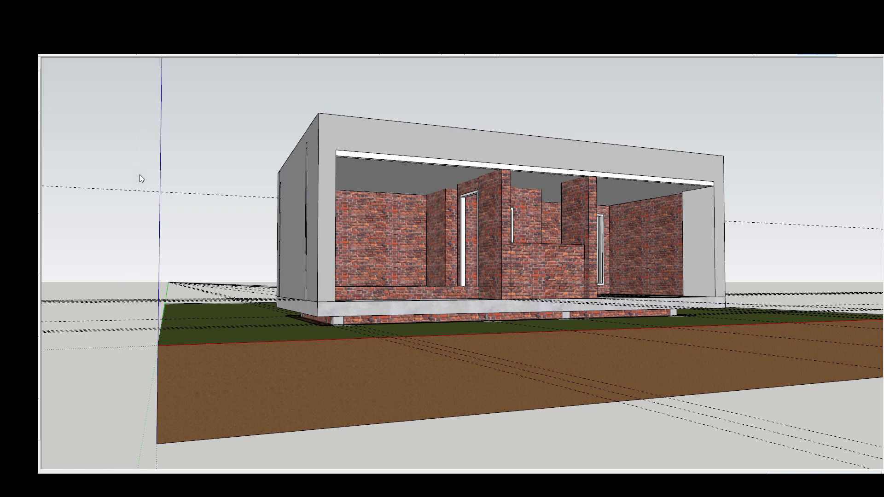
Step: Paint both interior columns with the red block material
{"action": "mouse_move", "coordinate": [140, 175]}
{"action": "middle_mouse_down"}
{"action": "mouse_move", "coordinate": [570, 202]}
{"action": "mouse_move", "coordinate": [514, 216]}
{"action": "mouse_move", "coordinate": [404, 197]}
{"action": "middle_mouse_up"}
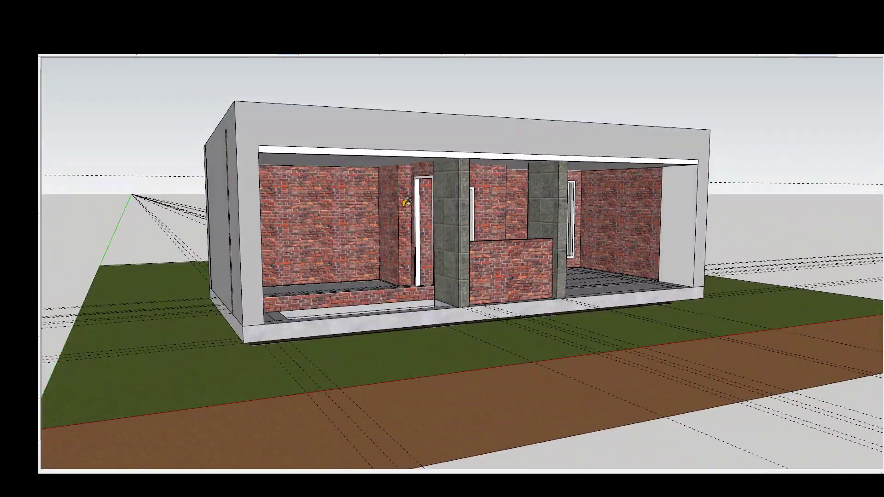
{"action": "scroll", "coordinate": [404, 197], "scroll_direction": "up", "scroll_amount": 3}
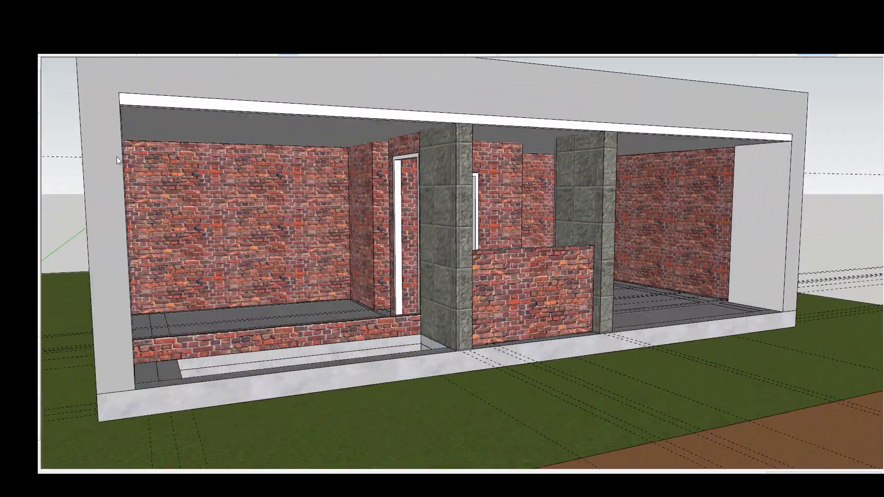
{"action": "scroll", "coordinate": [103, 195], "scroll_direction": "down", "scroll_amount": 3}
{"action": "mouse_move", "coordinate": [473, 201]}
{"action": "middle_mouse_down"}
{"action": "mouse_move", "coordinate": [103, 195]}
{"action": "mouse_move", "coordinate": [125, 214]}
{"action": "middle_mouse_up"}
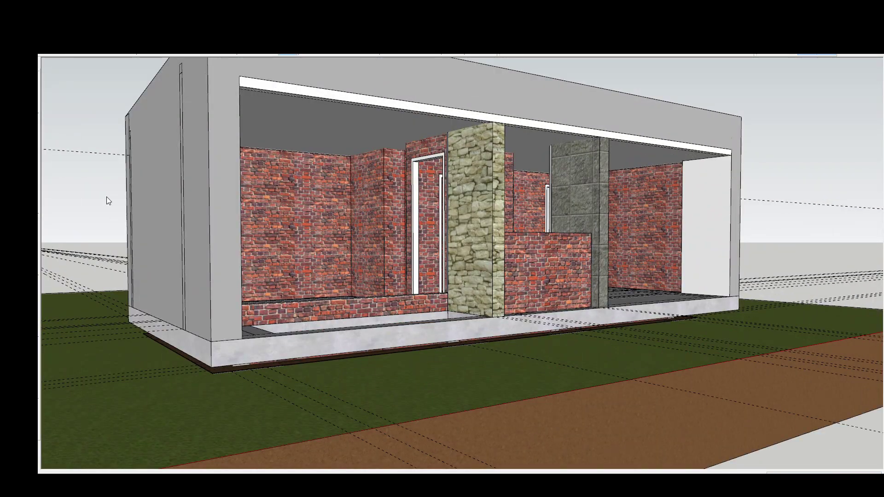
{"action": "left_click", "coordinate": [492, 227]}
{"action": "mouse_move", "coordinate": [492, 227]}
{"action": "middle_mouse_down"}
{"action": "mouse_move", "coordinate": [460, 221]}
{"action": "mouse_move", "coordinate": [529, 231]}
{"action": "mouse_move", "coordinate": [688, 218]}
{"action": "mouse_move", "coordinate": [576, 290]}
{"action": "middle_mouse_up"}
{"action": "left_click", "coordinate": [542, 237]}
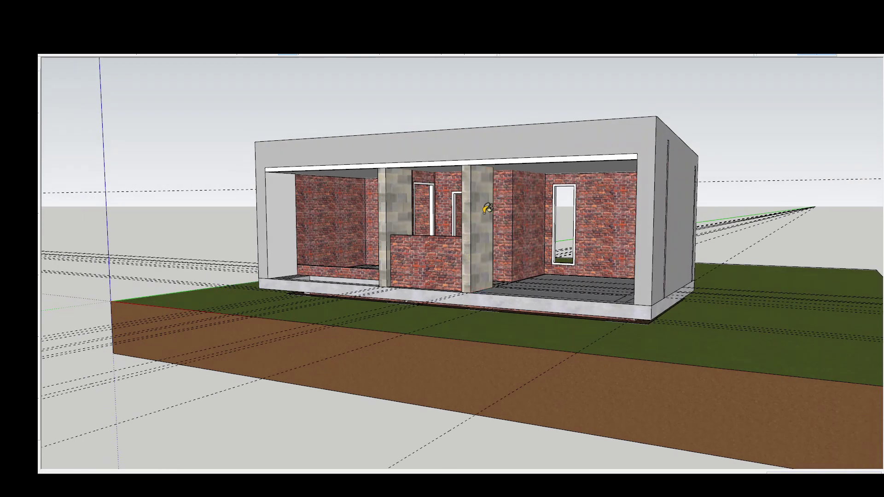
Step: Orbit around the house and return to a close view of the columns
{"action": "middle_click_drag", "start_coordinate": [487, 209], "coordinate": [401, 214]}
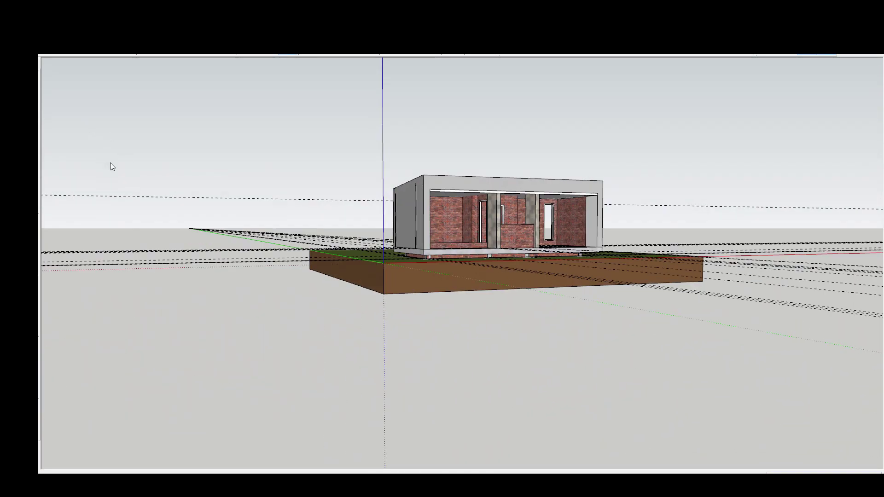
{"action": "middle_click_drag", "start_coordinate": [563, 203], "coordinate": [299, 231]}
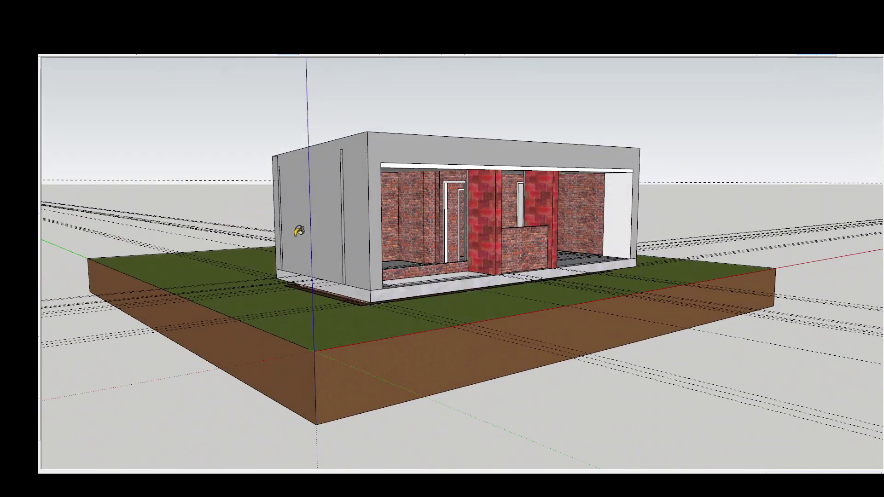
{"action": "middle_click_drag", "start_coordinate": [96, 173], "coordinate": [139, 206]}
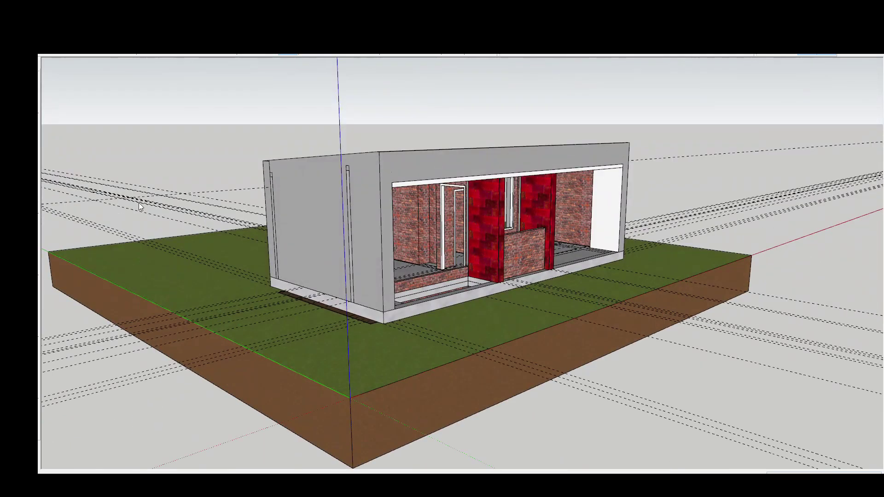
{"action": "middle_click_drag", "start_coordinate": [565, 255], "coordinate": [95, 179]}
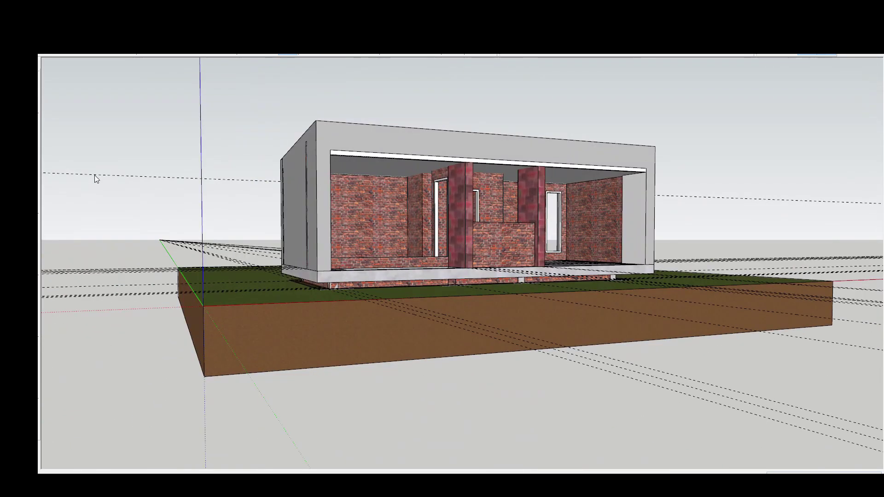
{"action": "mouse_move", "coordinate": [595, 260]}
{"action": "middle_mouse_down"}
{"action": "mouse_move", "coordinate": [175, 121]}
{"action": "mouse_move", "coordinate": [461, 193]}
{"action": "mouse_move", "coordinate": [728, 244]}
{"action": "mouse_move", "coordinate": [710, 228]}
{"action": "mouse_move", "coordinate": [419, 247]}
{"action": "mouse_move", "coordinate": [554, 59]}
{"action": "middle_mouse_up"}
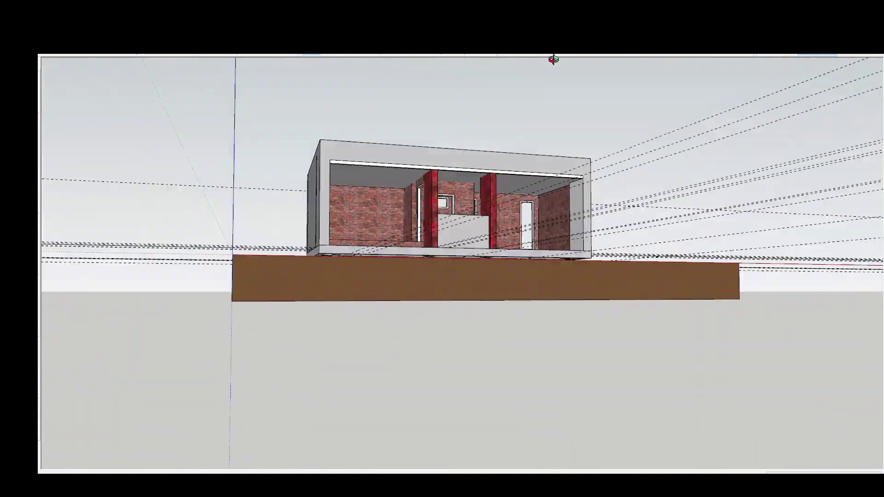
{"action": "mouse_move", "coordinate": [489, 234]}
{"action": "middle_mouse_down"}
{"action": "mouse_move", "coordinate": [460, 233]}
{"action": "mouse_move", "coordinate": [529, 233]}
{"action": "mouse_move", "coordinate": [454, 203]}
{"action": "mouse_move", "coordinate": [429, 221]}
{"action": "mouse_move", "coordinate": [457, 203]}
{"action": "mouse_move", "coordinate": [442, 258]}
{"action": "mouse_move", "coordinate": [369, 316]}
{"action": "mouse_move", "coordinate": [489, 299]}
{"action": "mouse_move", "coordinate": [461, 258]}
{"action": "mouse_move", "coordinate": [451, 221]}
{"action": "middle_mouse_up"}
Step: Zoom and orbit back to a front view of the house
{"action": "scroll", "coordinate": [451, 221], "scroll_direction": "up", "scroll_amount": 5}
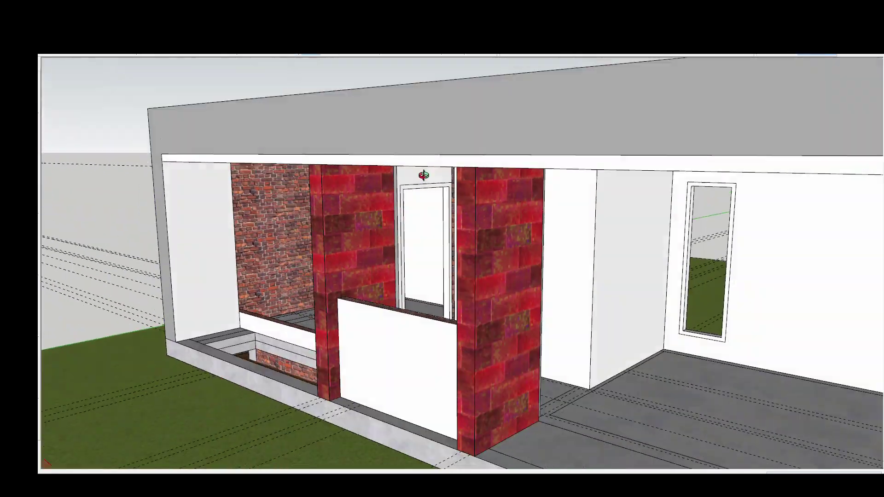
{"action": "scroll", "coordinate": [465, 183], "scroll_direction": "up", "scroll_amount": 5}
{"action": "scroll", "coordinate": [465, 183], "scroll_direction": "down", "scroll_amount": 5}
{"action": "mouse_move", "coordinate": [465, 182]}
{"action": "middle_mouse_down"}
{"action": "mouse_move", "coordinate": [351, 296]}
{"action": "mouse_move", "coordinate": [491, 292]}
{"action": "mouse_move", "coordinate": [555, 313]}
{"action": "mouse_move", "coordinate": [530, 317]}
{"action": "middle_mouse_up"}
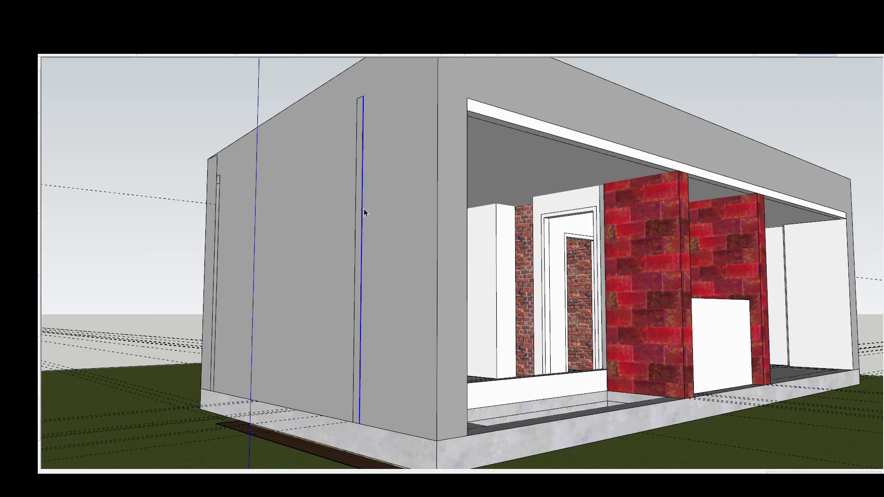
Step: Frame the house front and open the thin vertical strip group for editing
{"action": "scroll", "coordinate": [364, 210], "scroll_direction": "up", "scroll_amount": 3}
{"action": "scroll", "coordinate": [367, 251], "scroll_direction": "down", "scroll_amount": 5}
{"action": "scroll", "coordinate": [383, 134], "scroll_direction": "up", "scroll_amount": 4}
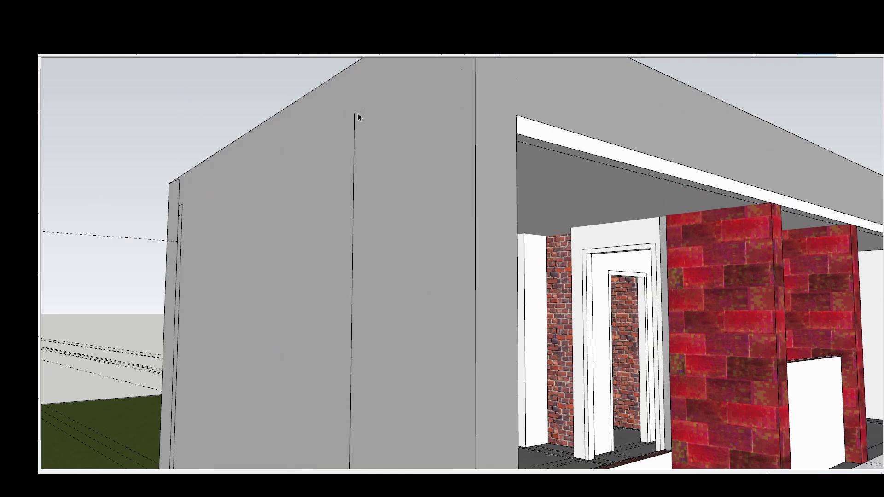
{"action": "scroll", "coordinate": [358, 114], "scroll_direction": "down", "scroll_amount": 10}
{"action": "mouse_move", "coordinate": [506, 286]}
{"action": "middle_mouse_down"}
{"action": "mouse_move", "coordinate": [513, 261]}
{"action": "mouse_move", "coordinate": [488, 295]}
{"action": "mouse_move", "coordinate": [415, 258]}
{"action": "middle_mouse_up"}
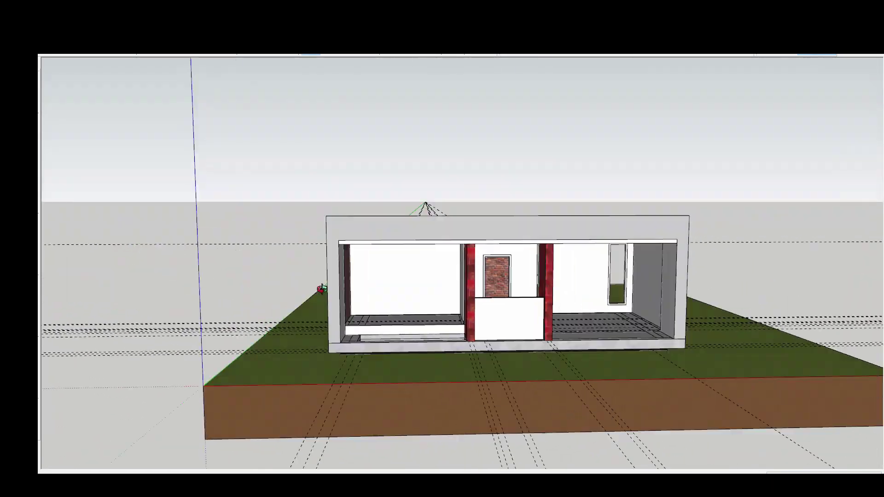
{"action": "scroll", "coordinate": [350, 239], "scroll_direction": "up", "scroll_amount": 5}
{"action": "scroll", "coordinate": [366, 229], "scroll_direction": "down", "scroll_amount": 3}
{"action": "scroll", "coordinate": [376, 177], "scroll_direction": "up", "scroll_amount": 6}
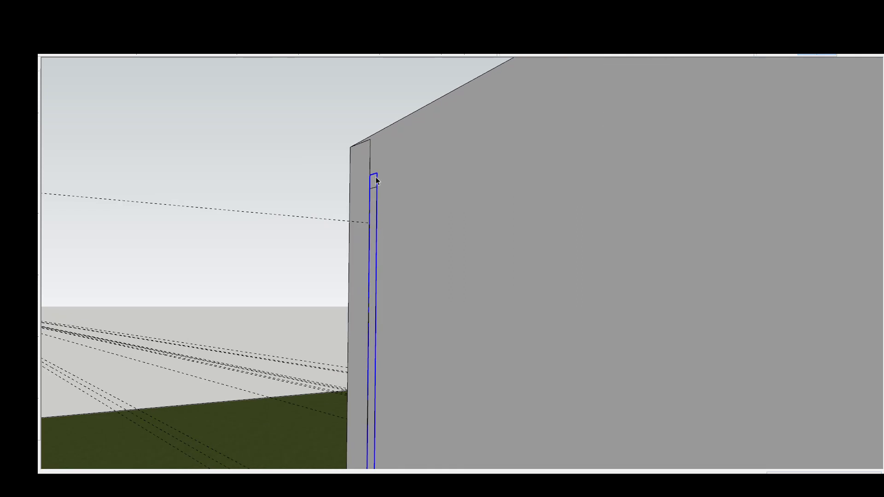
{"action": "scroll", "coordinate": [404, 175], "scroll_direction": "up", "scroll_amount": 2}
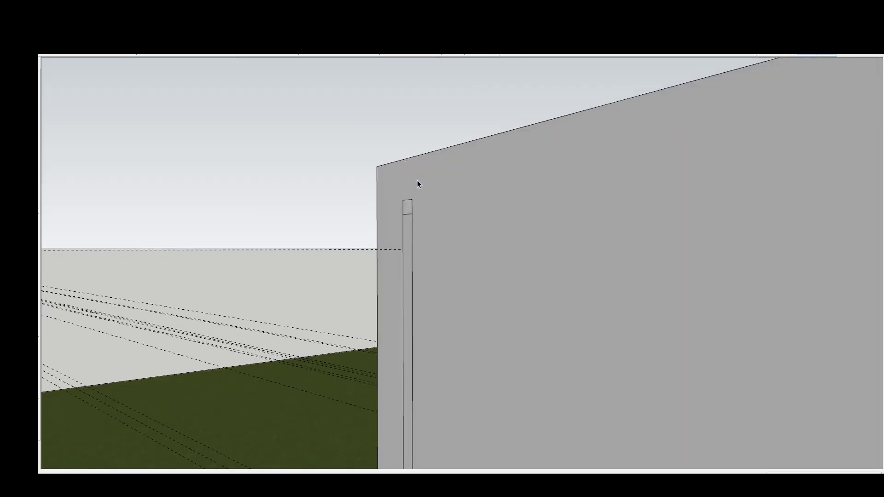
{"action": "scroll", "coordinate": [417, 181], "scroll_direction": "down", "scroll_amount": 1}
{"action": "double_click", "coordinate": [419, 265]}
Step: Select and delete the thin vertical strip on the side wall
{"action": "middle_click_drag", "start_coordinate": [418, 264], "coordinate": [416, 198]}
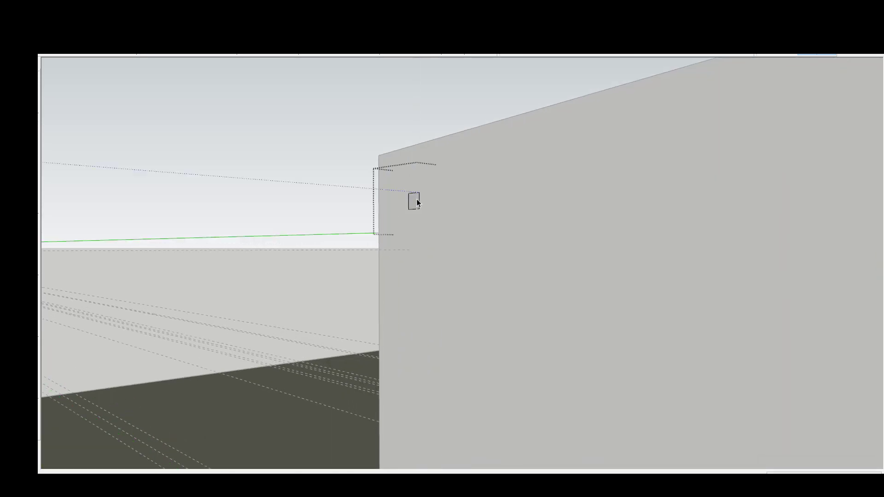
{"action": "scroll", "coordinate": [424, 198], "scroll_direction": "down", "scroll_amount": 10}
{"action": "mouse_move", "coordinate": [401, 245]}
{"action": "middle_mouse_down"}
{"action": "mouse_move", "coordinate": [631, 258]}
{"action": "mouse_move", "coordinate": [487, 292]}
{"action": "mouse_move", "coordinate": [538, 236]}
{"action": "mouse_move", "coordinate": [499, 266]}
{"action": "middle_mouse_up"}
{"action": "scroll", "coordinate": [500, 266], "scroll_direction": "up", "scroll_amount": 3}
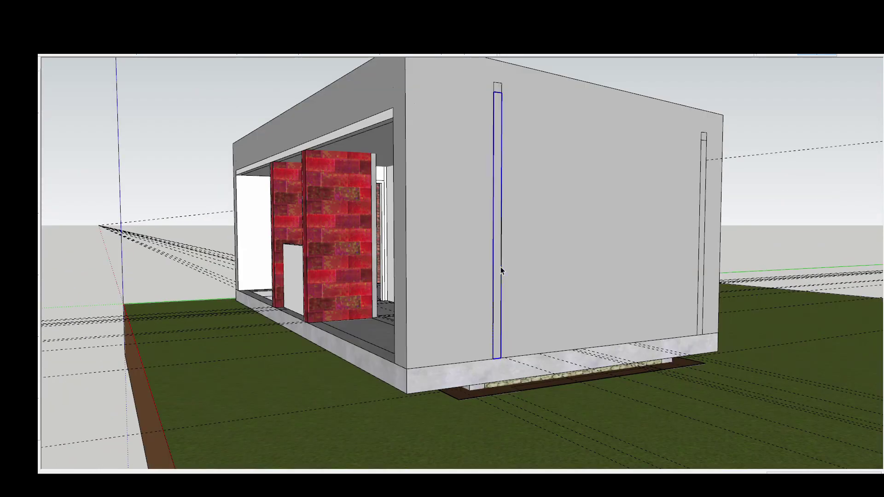
{"action": "scroll", "coordinate": [501, 266], "scroll_direction": "up", "scroll_amount": 1}
{"action": "left_click", "coordinate": [501, 248]}
{"action": "key", "text": "Delete"}
{"action": "scroll", "coordinate": [500, 277], "scroll_direction": "down", "scroll_amount": 3}
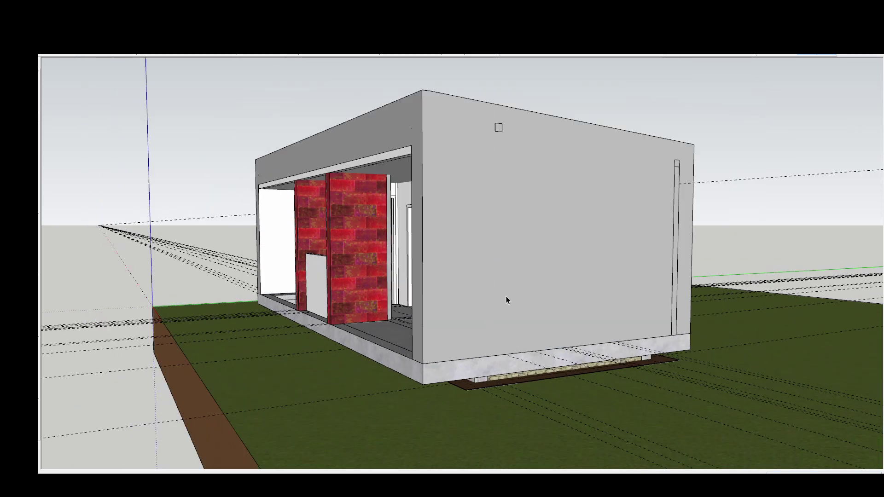
{"action": "scroll", "coordinate": [502, 129], "scroll_direction": "up", "scroll_amount": 3}
{"action": "left_click", "coordinate": [502, 129]}
{"action": "mouse_move", "coordinate": [502, 127]}
{"action": "middle_mouse_down"}
{"action": "mouse_move", "coordinate": [515, 154]}
{"action": "mouse_move", "coordinate": [529, 139]}
{"action": "mouse_move", "coordinate": [521, 134]}
{"action": "middle_mouse_up"}
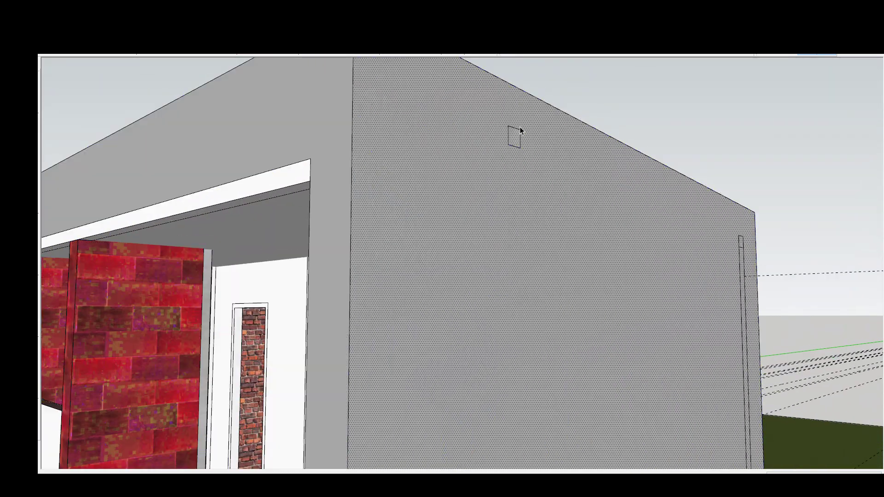
Step: Push/Pull the small square down into a vertical downpipe at the wall corner
{"action": "key", "text": "p"}
{"action": "scroll", "coordinate": [523, 138], "scroll_direction": "down", "scroll_amount": 10}
{"action": "scroll", "coordinate": [623, 186], "scroll_direction": "down", "scroll_amount": 3}
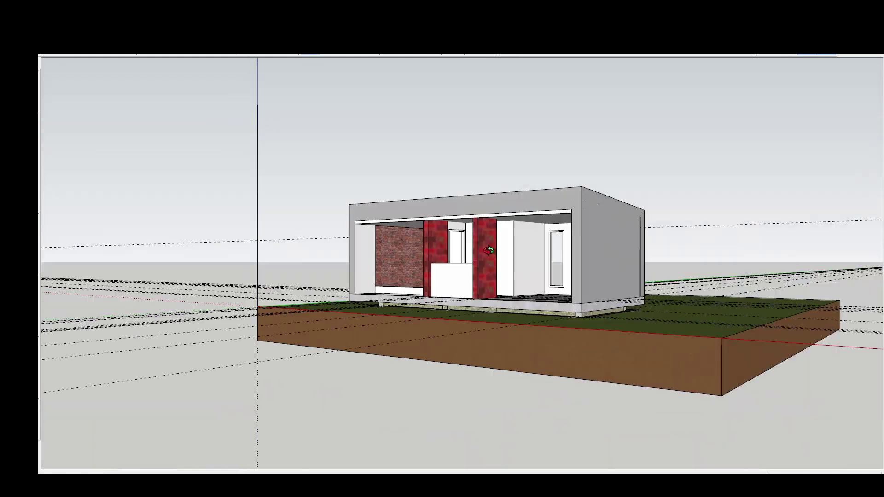
{"action": "scroll", "coordinate": [631, 247], "scroll_direction": "up", "scroll_amount": 3}
{"action": "key", "text": "space"}
{"action": "left_click", "coordinate": [631, 247]}
{"action": "scroll", "coordinate": [632, 247], "scroll_direction": "up", "scroll_amount": 5}
{"action": "key", "text": "p"}
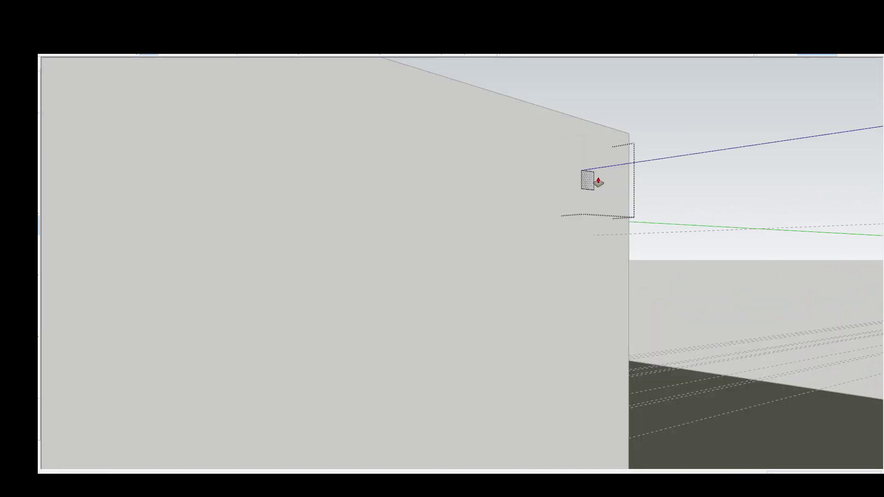
{"action": "scroll", "coordinate": [597, 186], "scroll_direction": "down", "scroll_amount": 10}
{"action": "middle_click_drag", "start_coordinate": [706, 173], "coordinate": [472, 275]}
{"action": "key", "text": "space"}
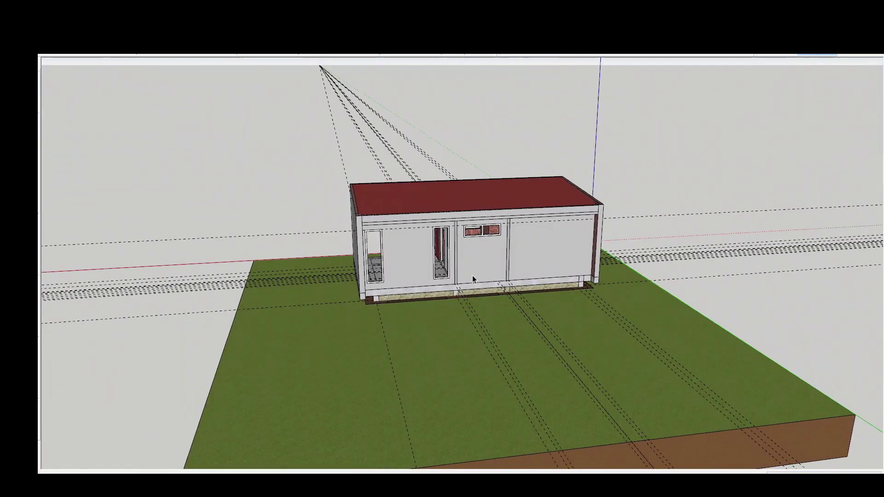
{"action": "scroll", "coordinate": [627, 261], "scroll_direction": "up", "scroll_amount": 5}
{"action": "mouse_move", "coordinate": [627, 262]}
{"action": "middle_mouse_down"}
{"action": "mouse_move", "coordinate": [486, 264]}
{"action": "mouse_move", "coordinate": [490, 193]}
{"action": "middle_mouse_up"}
{"action": "scroll", "coordinate": [486, 264], "scroll_direction": "up", "scroll_amount": 3}
Step: Move the downpipe into position on the long wall
{"action": "left_click", "coordinate": [485, 264]}
{"action": "scroll", "coordinate": [485, 264], "scroll_direction": "up", "scroll_amount": 2}
{"action": "key", "text": "m"}
{"action": "key", "text": "space"}
{"action": "left_click", "coordinate": [502, 276]}
{"action": "scroll", "coordinate": [490, 193], "scroll_direction": "up", "scroll_amount": 3}
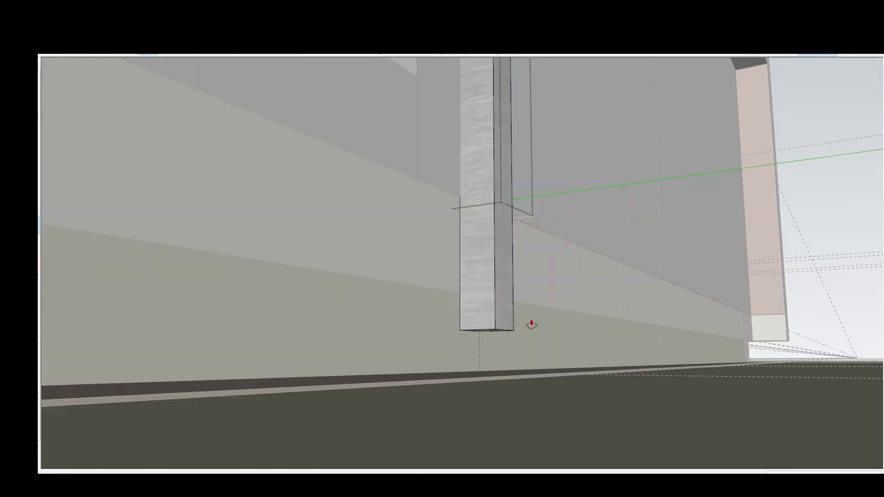
{"action": "scroll", "coordinate": [587, 305], "scroll_direction": "down", "scroll_amount": 10}
{"action": "scroll", "coordinate": [486, 349], "scroll_direction": "up", "scroll_amount": 6}
{"action": "key", "text": "m"}
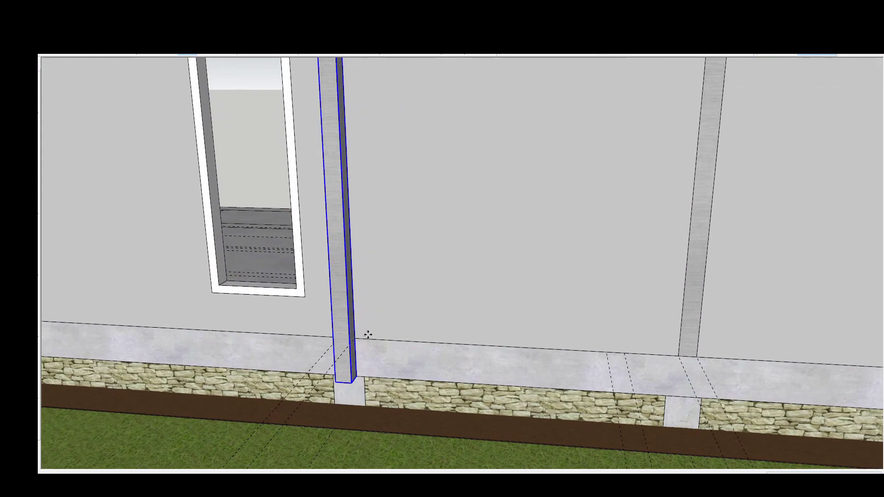
{"action": "scroll", "coordinate": [266, 239], "scroll_direction": "down", "scroll_amount": 10}
{"action": "middle_click_drag", "start_coordinate": [200, 127], "coordinate": [548, 295]}
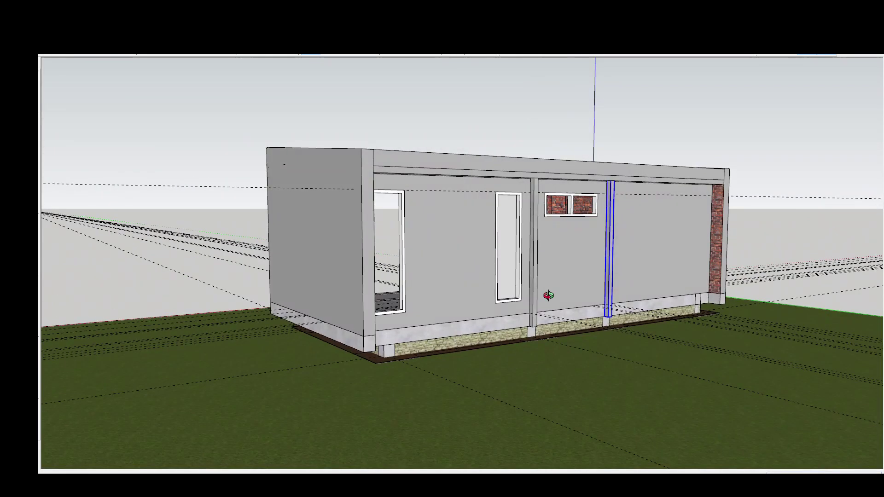
{"action": "scroll", "coordinate": [548, 198], "scroll_direction": "up", "scroll_amount": 3}
Step: Paint the downpipe white and clad the centre wall panel in stone
{"action": "key", "text": "b"}
{"action": "scroll", "coordinate": [551, 211], "scroll_direction": "up", "scroll_amount": 2}
{"action": "scroll", "coordinate": [550, 210], "scroll_direction": "up", "scroll_amount": 2}
{"action": "left_click", "coordinate": [550, 211]}
{"action": "middle_click_drag", "start_coordinate": [551, 211], "coordinate": [550, 288]}
{"action": "key", "text": "space"}
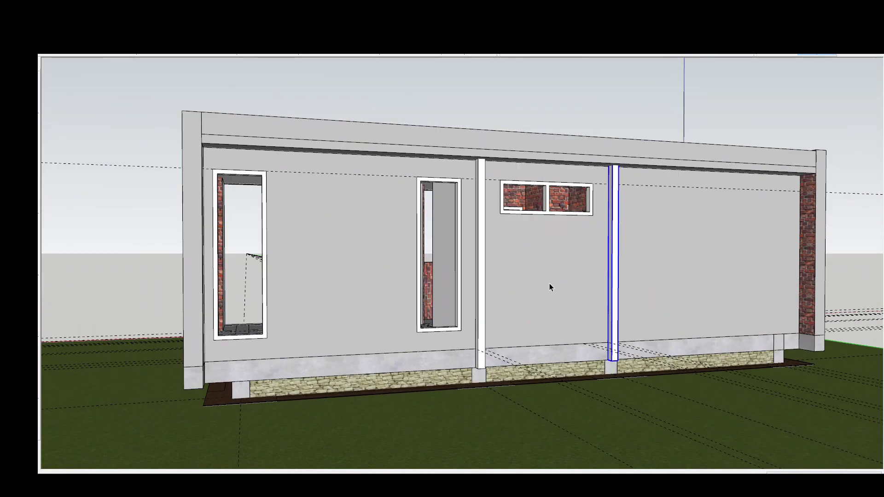
{"action": "left_click", "coordinate": [466, 274]}
{"action": "middle_click_drag", "start_coordinate": [466, 274], "coordinate": [666, 177]}
Step: Orbit around the building to review the white pipes and stone panel
{"action": "scroll", "coordinate": [599, 230], "scroll_direction": "up", "scroll_amount": 5}
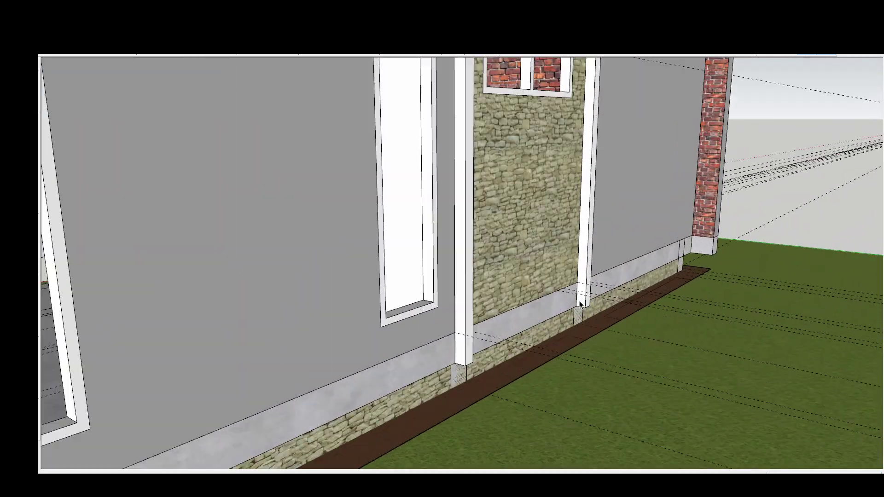
{"action": "scroll", "coordinate": [516, 274], "scroll_direction": "up", "scroll_amount": 2}
{"action": "middle_click_drag", "start_coordinate": [516, 274], "coordinate": [486, 248]}
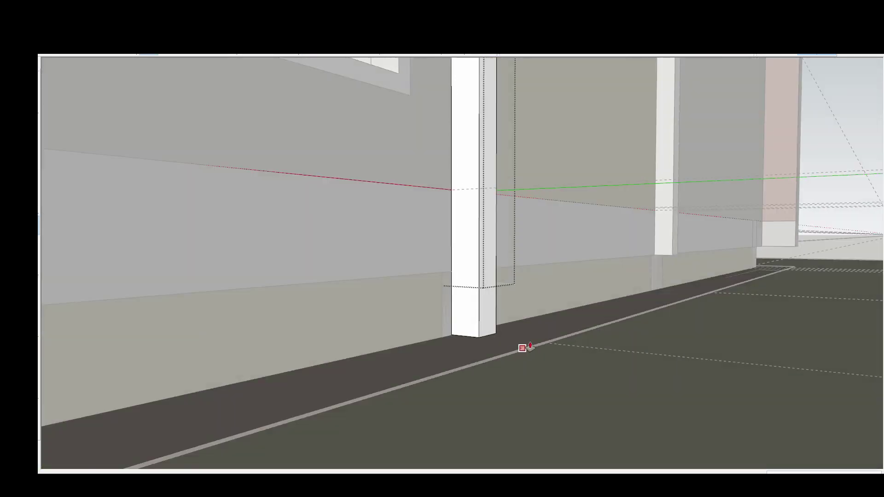
{"action": "scroll", "coordinate": [525, 347], "scroll_direction": "down", "scroll_amount": 5}
{"action": "middle_click_drag", "start_coordinate": [525, 322], "coordinate": [525, 305]}
{"action": "scroll", "coordinate": [537, 354], "scroll_direction": "up", "scroll_amount": 3}
{"action": "scroll", "coordinate": [543, 295], "scroll_direction": "up", "scroll_amount": 3}
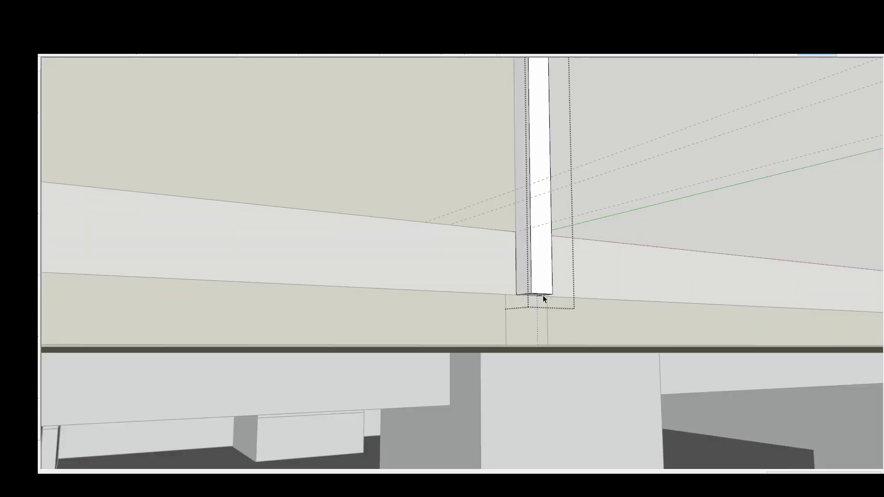
{"action": "scroll", "coordinate": [541, 289], "scroll_direction": "down", "scroll_amount": 3}
{"action": "scroll", "coordinate": [585, 396], "scroll_direction": "down", "scroll_amount": 5}
{"action": "mouse_move", "coordinate": [592, 326]}
{"action": "middle_mouse_down"}
{"action": "mouse_move", "coordinate": [667, 296]}
{"action": "mouse_move", "coordinate": [522, 291]}
{"action": "middle_mouse_up"}
{"action": "scroll", "coordinate": [522, 291], "scroll_direction": "up", "scroll_amount": 2}
{"action": "scroll", "coordinate": [419, 293], "scroll_direction": "down", "scroll_amount": 4}
{"action": "mouse_move", "coordinate": [419, 292]}
{"action": "middle_mouse_down"}
{"action": "mouse_move", "coordinate": [507, 313]}
{"action": "mouse_move", "coordinate": [635, 302]}
{"action": "mouse_move", "coordinate": [537, 305]}
{"action": "middle_mouse_up"}
{"action": "scroll", "coordinate": [635, 302], "scroll_direction": "up", "scroll_amount": 4}
{"action": "scroll", "coordinate": [431, 234], "scroll_direction": "up", "scroll_amount": 3}
{"action": "scroll", "coordinate": [430, 234], "scroll_direction": "down", "scroll_amount": 4}
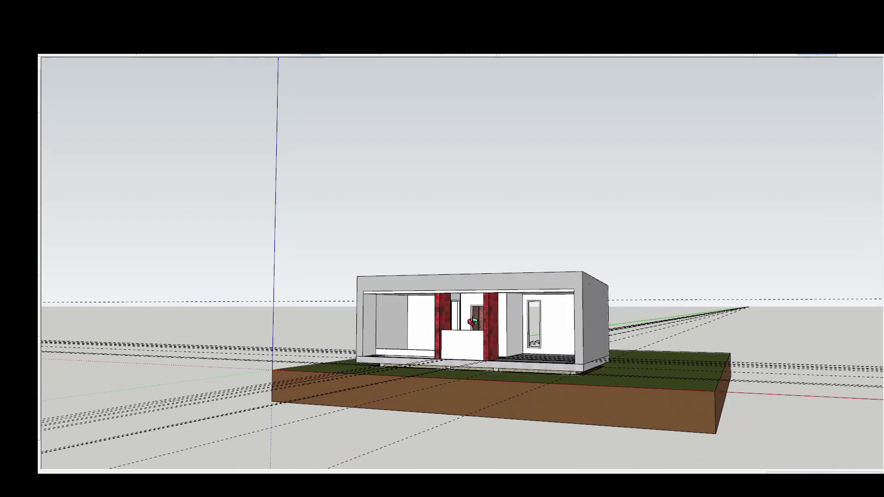
{"action": "middle_click_drag", "start_coordinate": [431, 233], "coordinate": [641, 323]}
{"action": "middle_click_drag", "start_coordinate": [733, 350], "coordinate": [102, 176]}
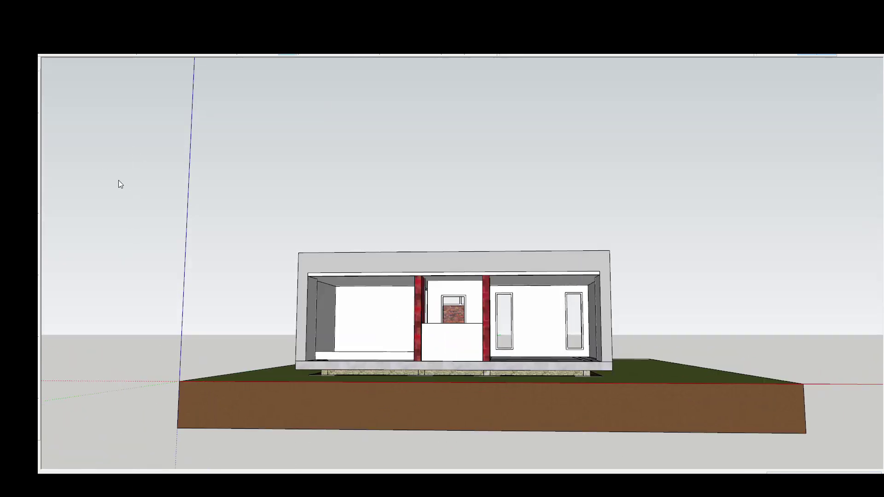
{"action": "scroll", "coordinate": [456, 309], "scroll_direction": "up", "scroll_amount": 3}
{"action": "scroll", "coordinate": [456, 308], "scroll_direction": "up", "scroll_amount": 3}
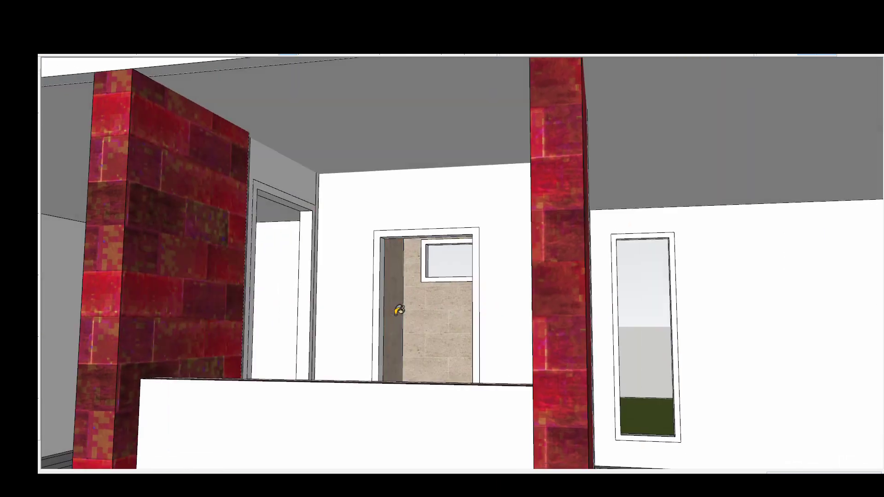
{"action": "scroll", "coordinate": [461, 313], "scroll_direction": "up", "scroll_amount": 2}
{"action": "scroll", "coordinate": [544, 322], "scroll_direction": "down", "scroll_amount": 5}
{"action": "scroll", "coordinate": [274, 339], "scroll_direction": "down", "scroll_amount": 5}
{"action": "scroll", "coordinate": [297, 243], "scroll_direction": "up", "scroll_amount": 5}
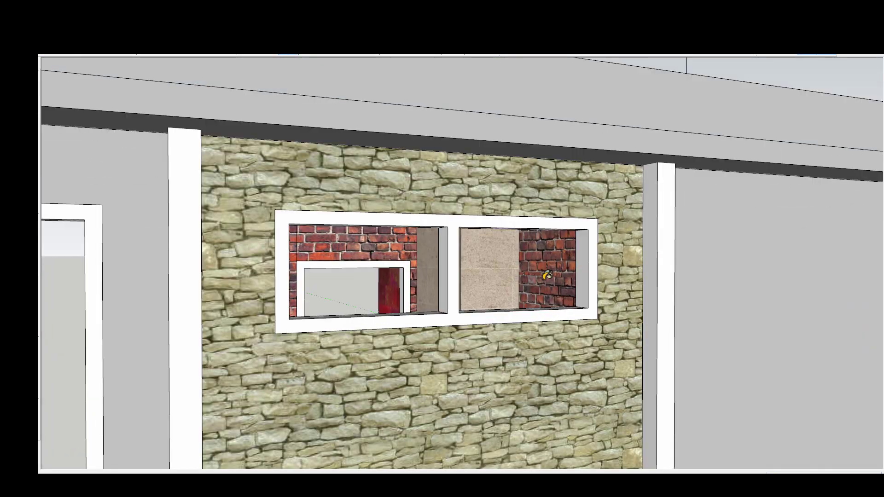
{"action": "scroll", "coordinate": [297, 243], "scroll_direction": "up", "scroll_amount": 3}
{"action": "scroll", "coordinate": [297, 243], "scroll_direction": "down", "scroll_amount": 5}
{"action": "scroll", "coordinate": [368, 233], "scroll_direction": "up", "scroll_amount": 3}
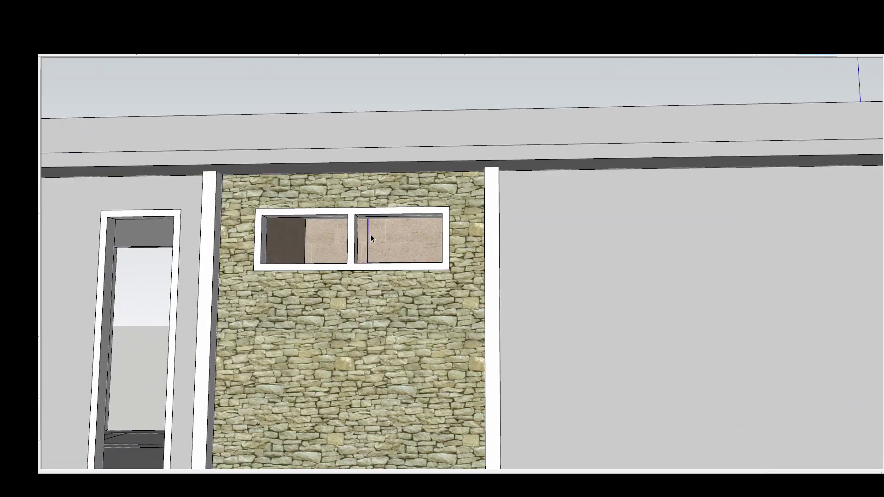
{"action": "scroll", "coordinate": [369, 233], "scroll_direction": "down", "scroll_amount": 5}
{"action": "mouse_move", "coordinate": [368, 233]}
{"action": "middle_mouse_down"}
{"action": "mouse_move", "coordinate": [601, 331]}
{"action": "mouse_move", "coordinate": [499, 357]}
{"action": "middle_mouse_up"}
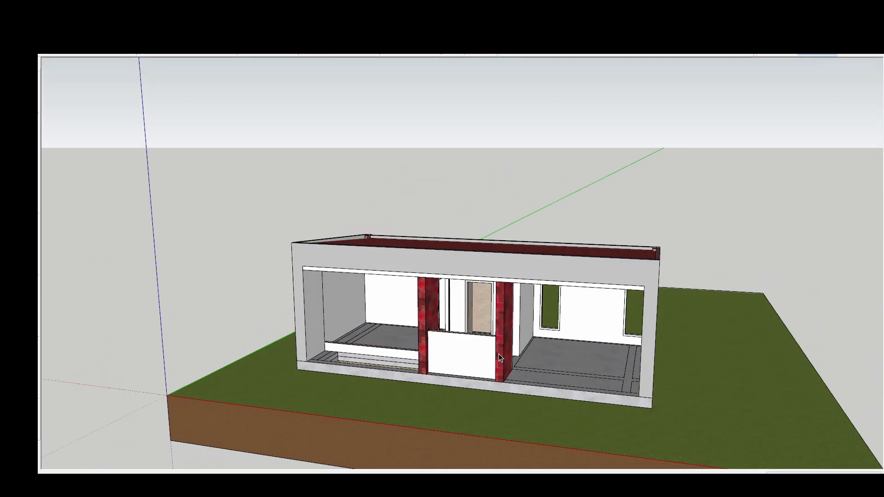
{"action": "scroll", "coordinate": [529, 221], "scroll_direction": "down", "scroll_amount": 3}
{"action": "mouse_move", "coordinate": [530, 221]}
{"action": "middle_mouse_down"}
{"action": "mouse_move", "coordinate": [469, 300]}
{"action": "mouse_move", "coordinate": [474, 268]}
{"action": "middle_mouse_up"}
{"action": "scroll", "coordinate": [474, 268], "scroll_direction": "up", "scroll_amount": 5}
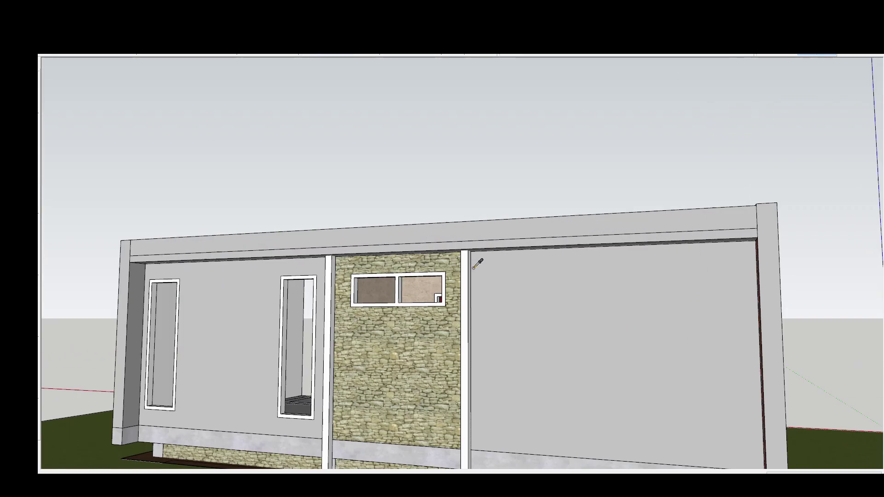
{"action": "scroll", "coordinate": [655, 247], "scroll_direction": "down", "scroll_amount": 3}
{"action": "mouse_move", "coordinate": [655, 246]}
{"action": "middle_mouse_down"}
{"action": "mouse_move", "coordinate": [529, 332]}
{"action": "mouse_move", "coordinate": [523, 300]}
{"action": "middle_mouse_up"}
{"action": "scroll", "coordinate": [513, 299], "scroll_direction": "up", "scroll_amount": 4}
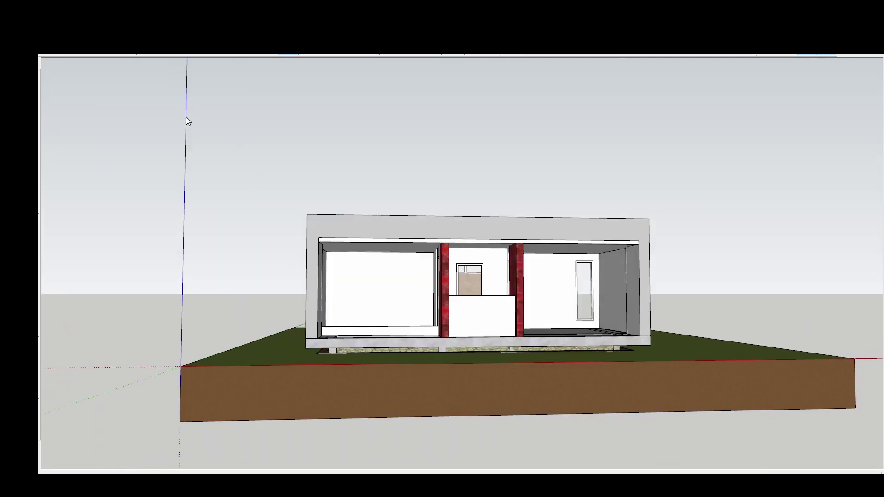
{"action": "key", "text": "b"}
{"action": "scroll", "coordinate": [475, 323], "scroll_direction": "up", "scroll_amount": 5}
{"action": "scroll", "coordinate": [474, 323], "scroll_direction": "down", "scroll_amount": 5}
{"action": "mouse_move", "coordinate": [475, 322]}
{"action": "middle_mouse_down"}
{"action": "mouse_move", "coordinate": [466, 316]}
{"action": "mouse_move", "coordinate": [468, 336]}
{"action": "middle_mouse_up"}
{"action": "scroll", "coordinate": [465, 316], "scroll_direction": "up", "scroll_amount": 3}
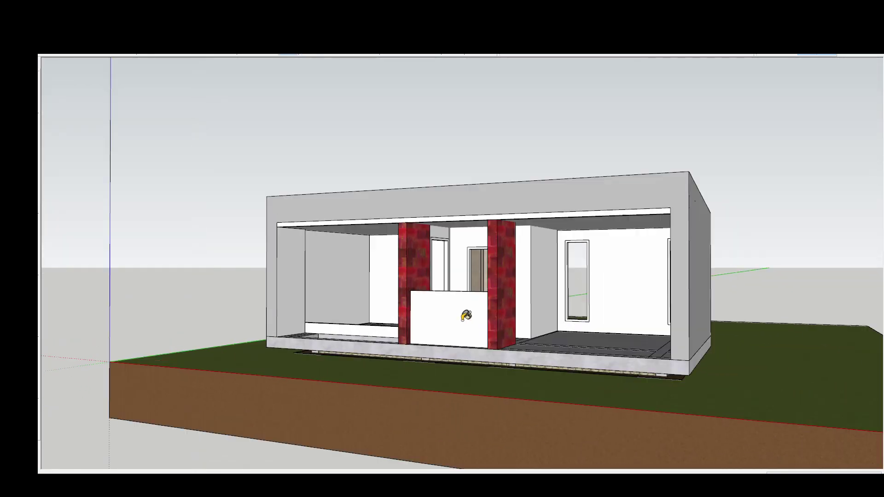
{"action": "scroll", "coordinate": [465, 316], "scroll_direction": "down", "scroll_amount": 3}
{"action": "scroll", "coordinate": [507, 302], "scroll_direction": "up", "scroll_amount": 4}
{"action": "scroll", "coordinate": [470, 312], "scroll_direction": "up", "scroll_amount": 5}
{"action": "scroll", "coordinate": [289, 302], "scroll_direction": "up", "scroll_amount": 2}
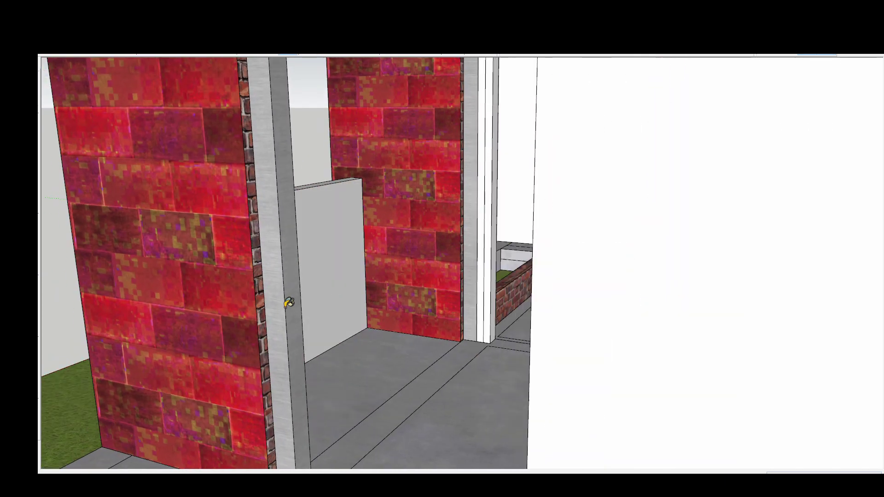
{"action": "scroll", "coordinate": [469, 174], "scroll_direction": "up", "scroll_amount": 2}
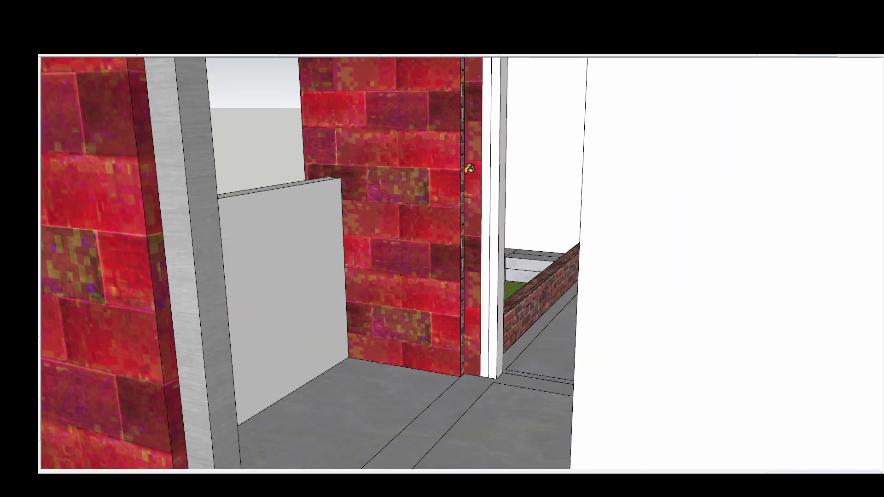
{"action": "scroll", "coordinate": [495, 213], "scroll_direction": "down", "scroll_amount": 3}
{"action": "scroll", "coordinate": [416, 359], "scroll_direction": "up", "scroll_amount": 5}
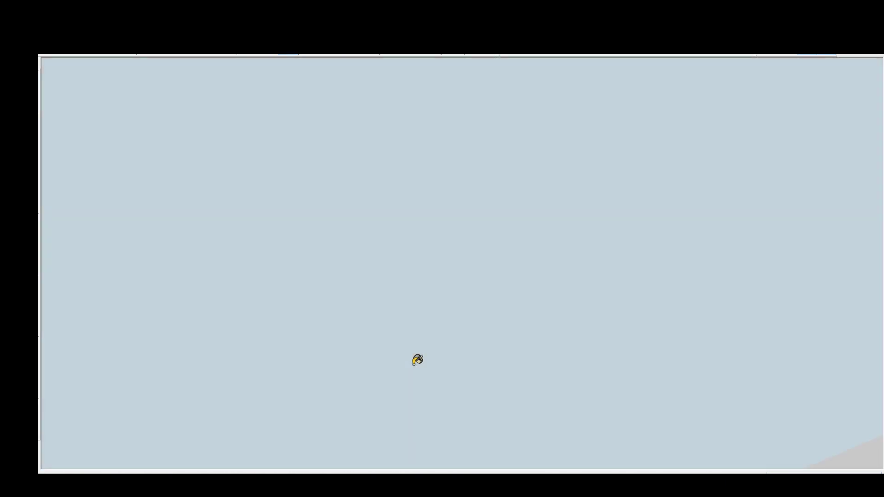
{"action": "scroll", "coordinate": [439, 361], "scroll_direction": "down", "scroll_amount": 2}
{"action": "scroll", "coordinate": [441, 362], "scroll_direction": "down", "scroll_amount": 3}
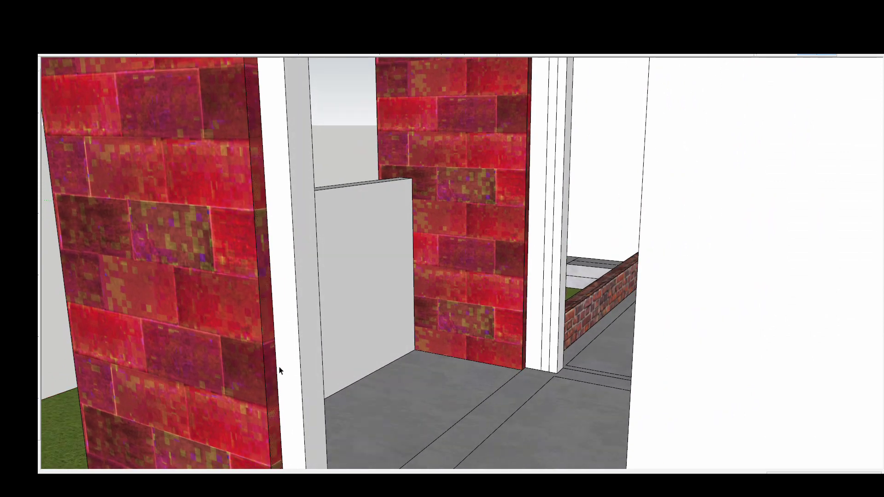
{"action": "middle_click_drag", "start_coordinate": [428, 375], "coordinate": [631, 280]}
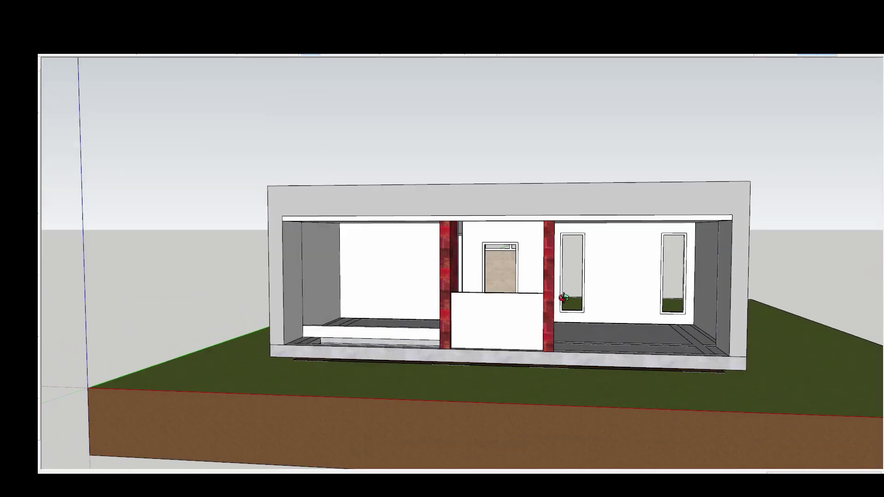
{"action": "middle_click_drag", "start_coordinate": [564, 297], "coordinate": [479, 294]}
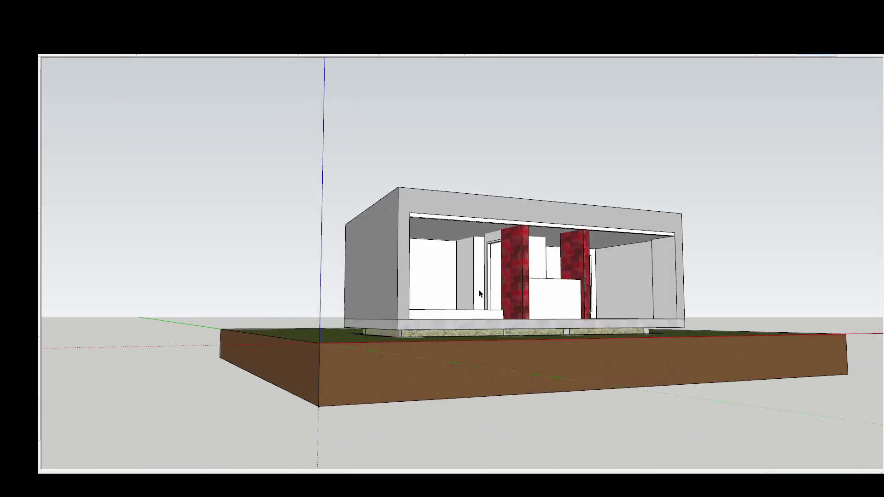
{"action": "scroll", "coordinate": [526, 276], "scroll_direction": "up", "scroll_amount": 5}
{"action": "mouse_move", "coordinate": [494, 329]}
{"action": "middle_mouse_down"}
{"action": "mouse_move", "coordinate": [479, 350]}
{"action": "mouse_move", "coordinate": [707, 405]}
{"action": "middle_mouse_up"}
{"action": "scroll", "coordinate": [464, 369], "scroll_direction": "up", "scroll_amount": 5}
{"action": "key", "text": "F4"}
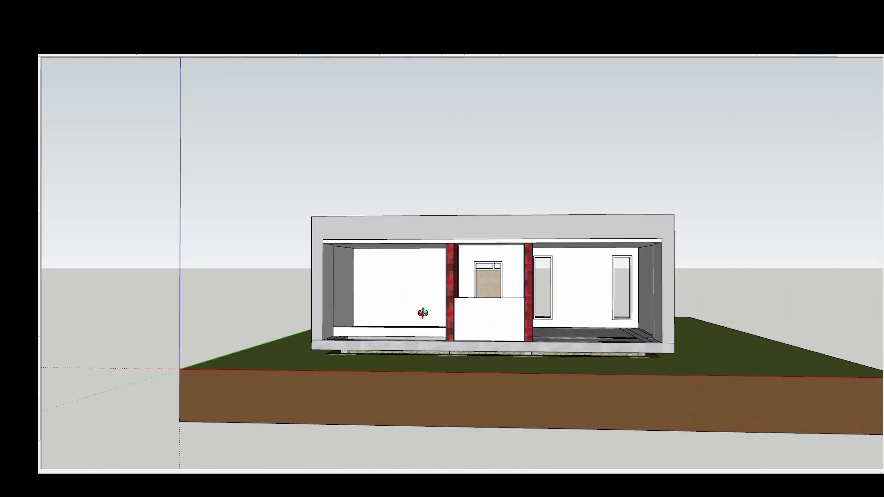
{"action": "scroll", "coordinate": [423, 314], "scroll_direction": "up", "scroll_amount": 3}
{"action": "mouse_move", "coordinate": [423, 313]}
{"action": "middle_mouse_down"}
{"action": "mouse_move", "coordinate": [507, 309]}
{"action": "mouse_move", "coordinate": [371, 167]}
{"action": "middle_mouse_up"}
{"action": "scroll", "coordinate": [411, 190], "scroll_direction": "up", "scroll_amount": 4}
{"action": "scroll", "coordinate": [411, 188], "scroll_direction": "down", "scroll_amount": 2}
{"action": "scroll", "coordinate": [371, 168], "scroll_direction": "up", "scroll_amount": 5}
{"action": "scroll", "coordinate": [319, 132], "scroll_direction": "up", "scroll_amount": 3}
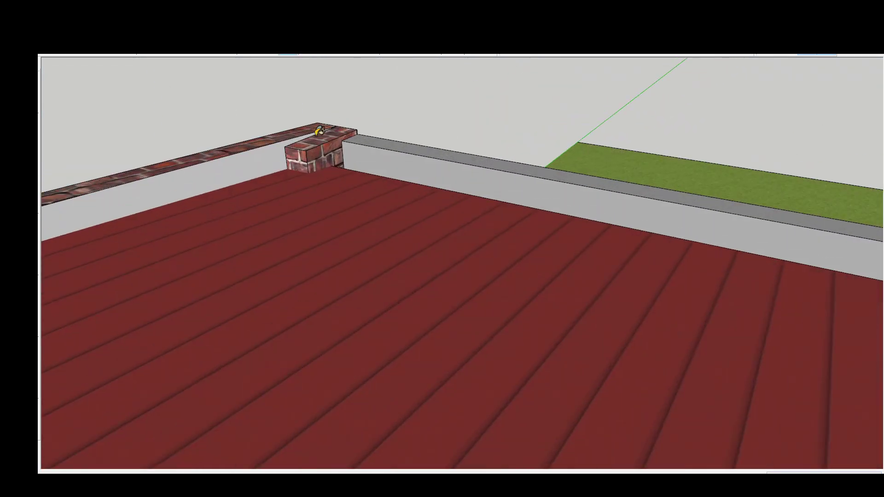
{"action": "scroll", "coordinate": [389, 157], "scroll_direction": "down", "scroll_amount": 3}
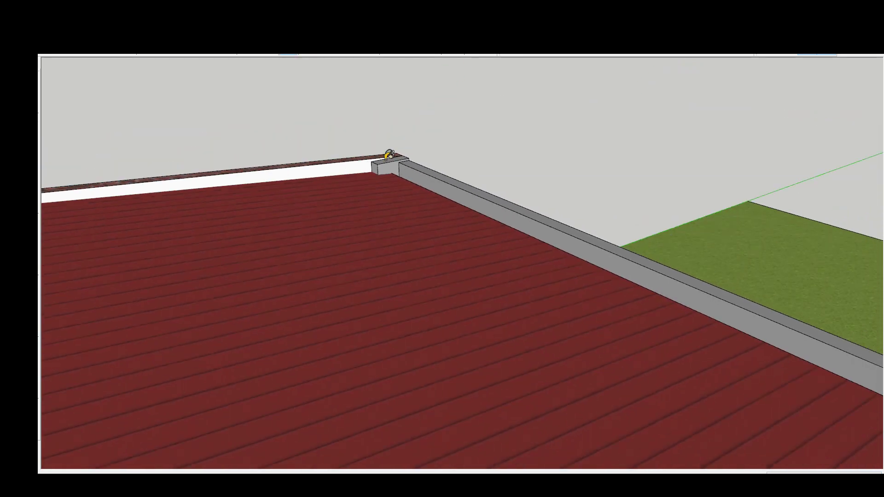
{"action": "scroll", "coordinate": [768, 256], "scroll_direction": "down", "scroll_amount": 5}
{"action": "scroll", "coordinate": [563, 267], "scroll_direction": "up", "scroll_amount": 5}
{"action": "scroll", "coordinate": [613, 227], "scroll_direction": "up", "scroll_amount": 2}
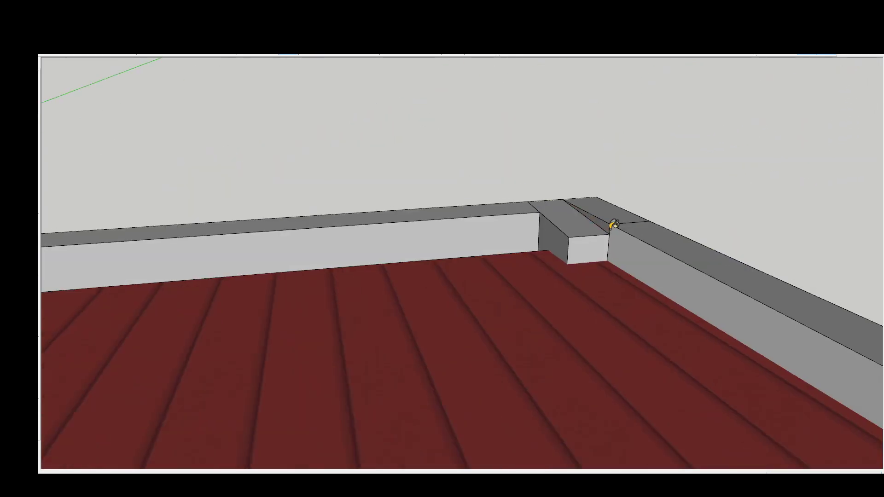
{"action": "key", "text": "F3"}
{"action": "mouse_move", "coordinate": [616, 244]}
{"action": "middle_mouse_down"}
{"action": "mouse_move", "coordinate": [389, 345]}
{"action": "mouse_move", "coordinate": [626, 330]}
{"action": "mouse_move", "coordinate": [592, 290]}
{"action": "mouse_move", "coordinate": [516, 258]}
{"action": "mouse_move", "coordinate": [537, 249]}
{"action": "mouse_move", "coordinate": [368, 253]}
{"action": "mouse_move", "coordinate": [399, 187]}
{"action": "mouse_move", "coordinate": [533, 211]}
{"action": "mouse_move", "coordinate": [618, 205]}
{"action": "mouse_move", "coordinate": [669, 234]}
{"action": "middle_mouse_up"}
{"action": "scroll", "coordinate": [528, 210], "scroll_direction": "up", "scroll_amount": 2}
{"action": "scroll", "coordinate": [626, 203], "scroll_direction": "down", "scroll_amount": 1}
{"action": "middle_click_drag", "start_coordinate": [592, 226], "coordinate": [638, 219]}
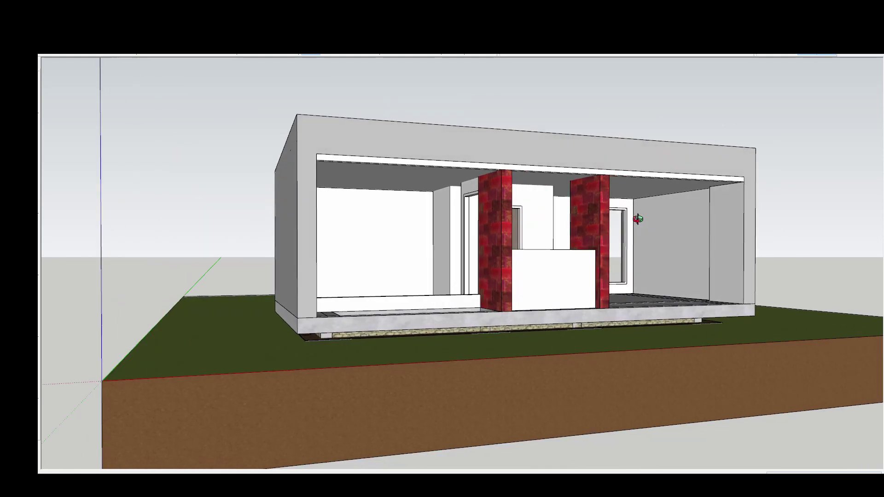
{"action": "middle_click_drag", "start_coordinate": [682, 276], "coordinate": [696, 250]}
{"action": "scroll", "coordinate": [764, 300], "scroll_direction": "up", "scroll_amount": 5}
{"action": "scroll", "coordinate": [808, 250], "scroll_direction": "up", "scroll_amount": 2}
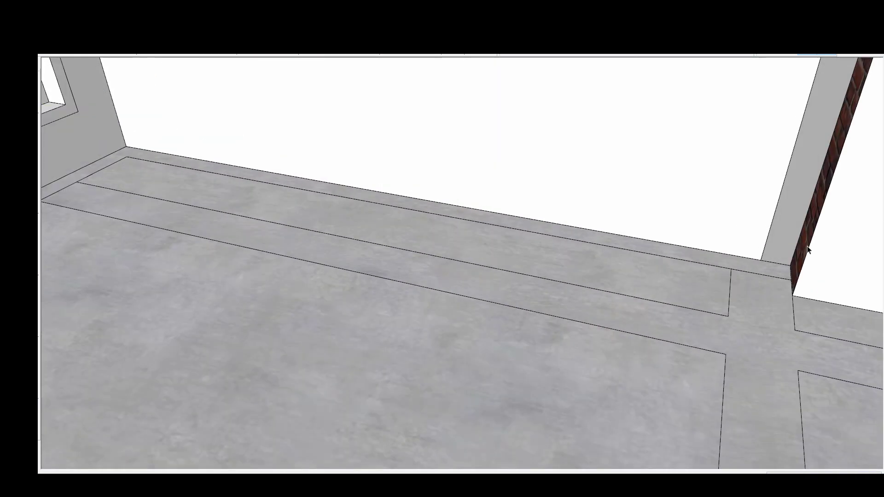
{"action": "middle_click_drag", "start_coordinate": [757, 324], "coordinate": [779, 335]}
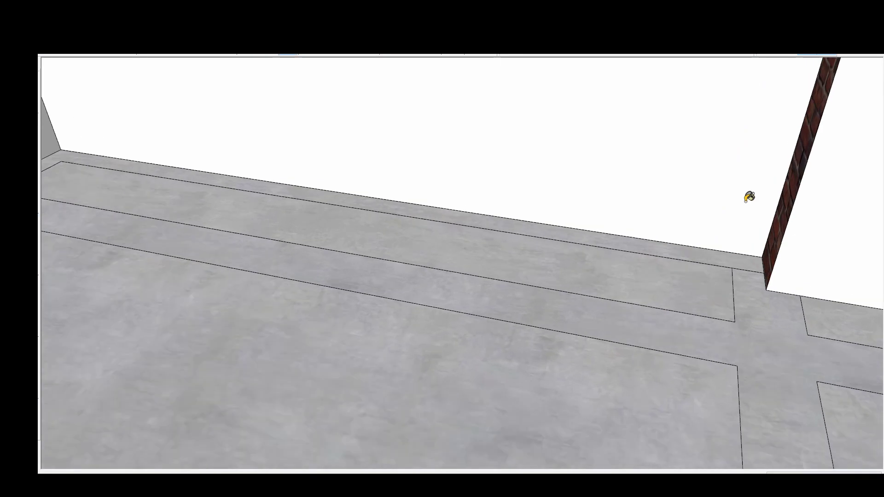
{"action": "scroll", "coordinate": [658, 176], "scroll_direction": "down", "scroll_amount": 10}
{"action": "scroll", "coordinate": [525, 278], "scroll_direction": "down", "scroll_amount": 10}
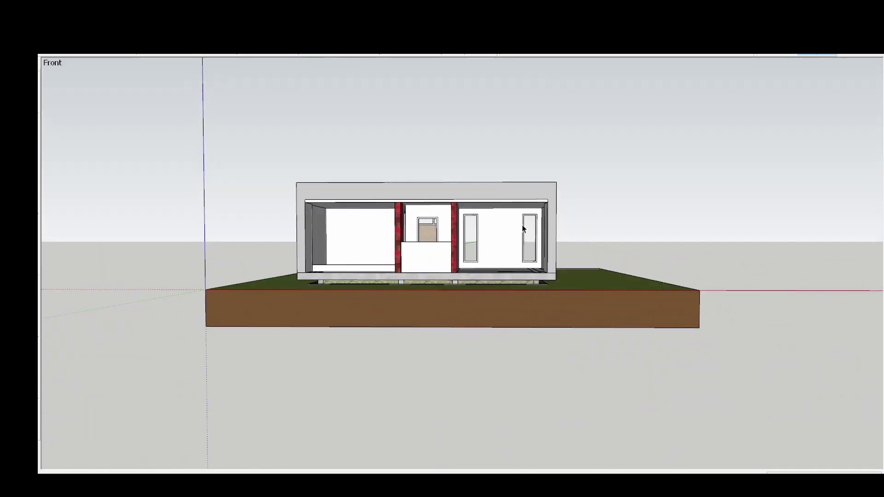
{"action": "middle_click_drag", "start_coordinate": [523, 231], "coordinate": [546, 318]}
{"action": "scroll", "coordinate": [546, 319], "scroll_direction": "up", "scroll_amount": 3}
{"action": "middle_click_drag", "start_coordinate": [405, 292], "coordinate": [491, 220]}
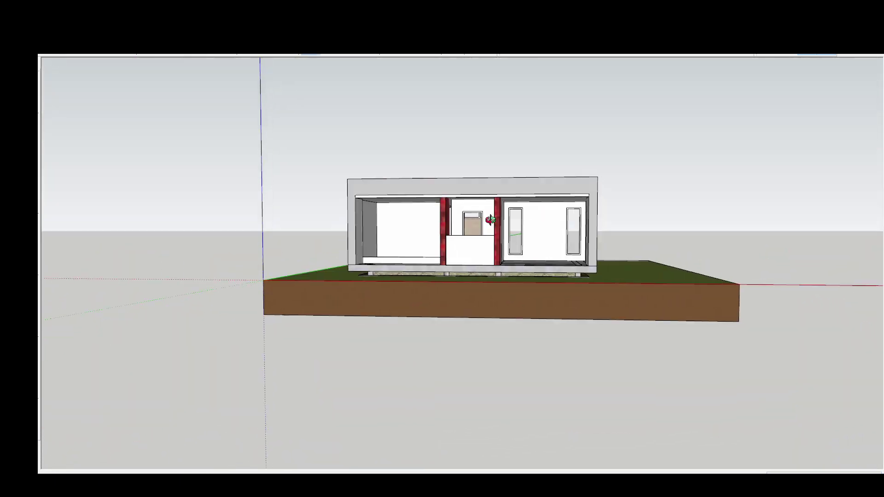
{"action": "scroll", "coordinate": [537, 213], "scroll_direction": "up", "scroll_amount": 3}
{"action": "mouse_move", "coordinate": [589, 221]}
{"action": "middle_mouse_down"}
{"action": "mouse_move", "coordinate": [570, 222]}
{"action": "mouse_move", "coordinate": [534, 199]}
{"action": "middle_mouse_up"}
Step: Orbit to a higher frontal view of the rooms and ready the Paint Bucket for wood flooring
{"action": "middle_click_drag", "start_coordinate": [593, 192], "coordinate": [583, 200]}
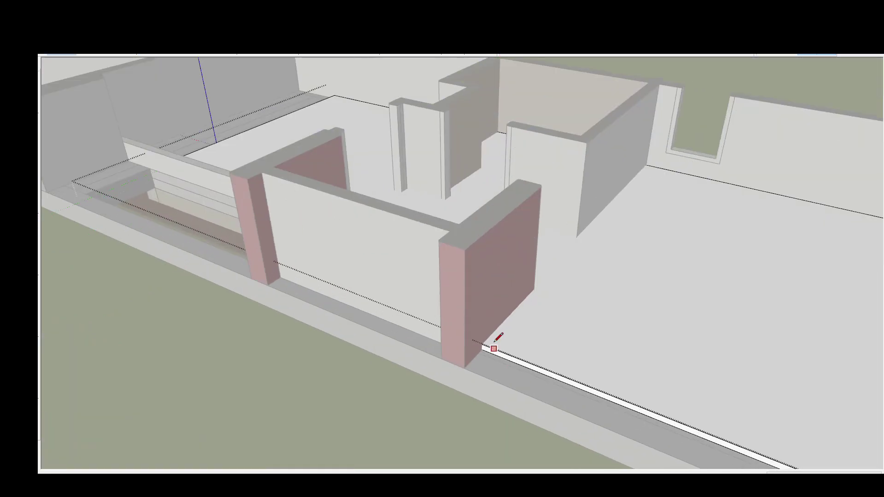
{"action": "scroll", "coordinate": [418, 294], "scroll_direction": "up", "scroll_amount": 5}
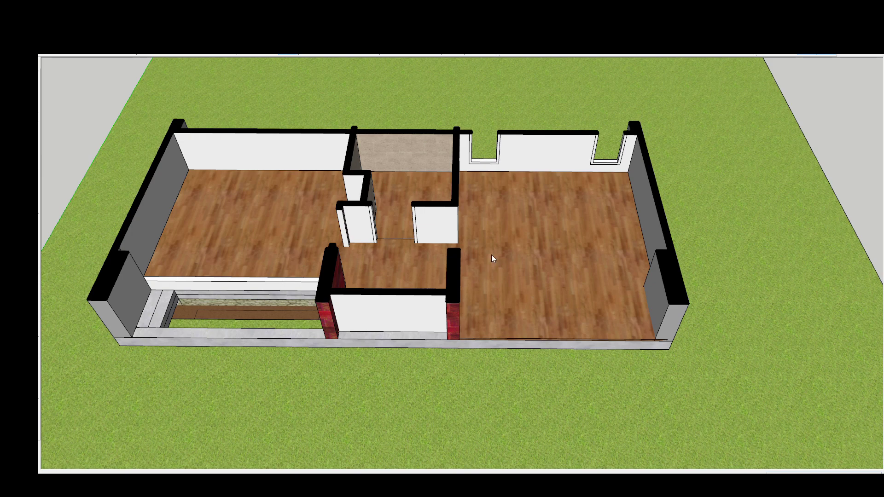
{"action": "middle_click_drag", "start_coordinate": [738, 290], "coordinate": [578, 286]}
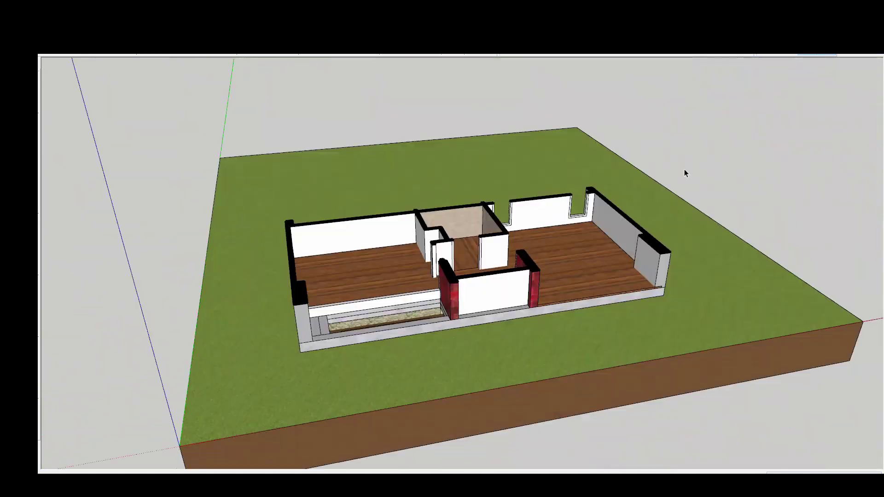
{"action": "key", "text": "b"}
{"action": "scroll", "coordinate": [679, 306], "scroll_direction": "up", "scroll_amount": 3}
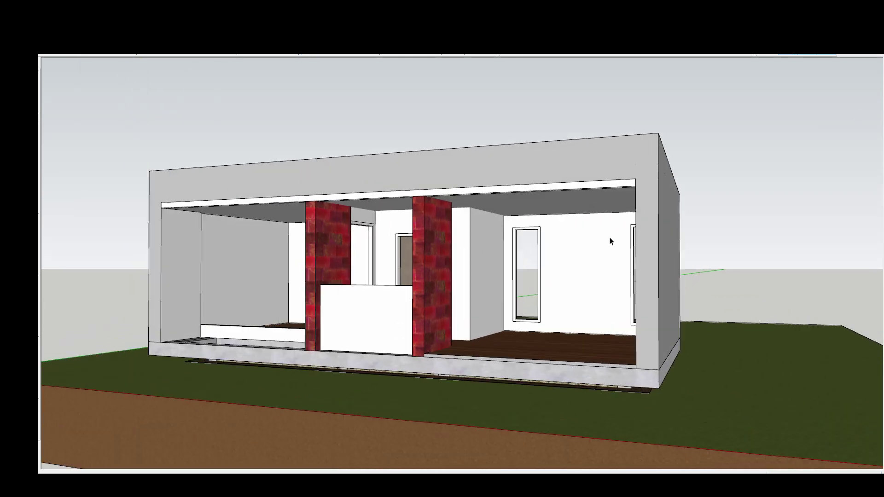
Step: Orbit to a higher three-quarter view to check the right room's new windows
{"action": "mouse_move", "coordinate": [613, 241]}
{"action": "middle_mouse_down"}
{"action": "mouse_move", "coordinate": [403, 324]}
{"action": "mouse_move", "coordinate": [715, 224]}
{"action": "middle_mouse_up"}
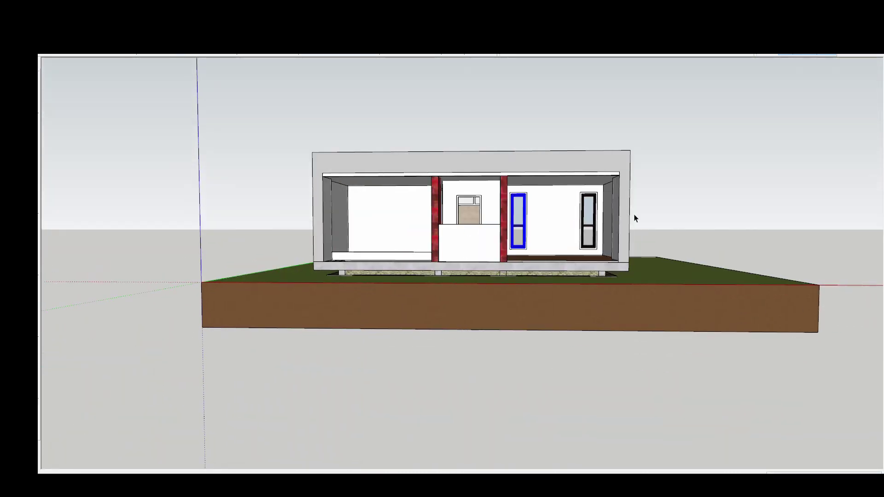
{"action": "middle_click_drag", "start_coordinate": [635, 219], "coordinate": [422, 261]}
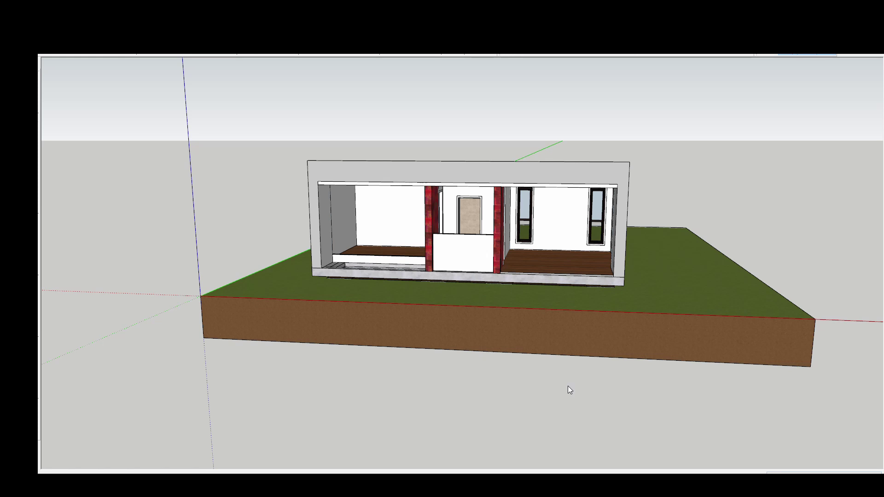
Step: Place the window in the stone-wall opening, scale it to fit, then zoom out
{"action": "middle_click_drag", "start_coordinate": [568, 389], "coordinate": [502, 305]}
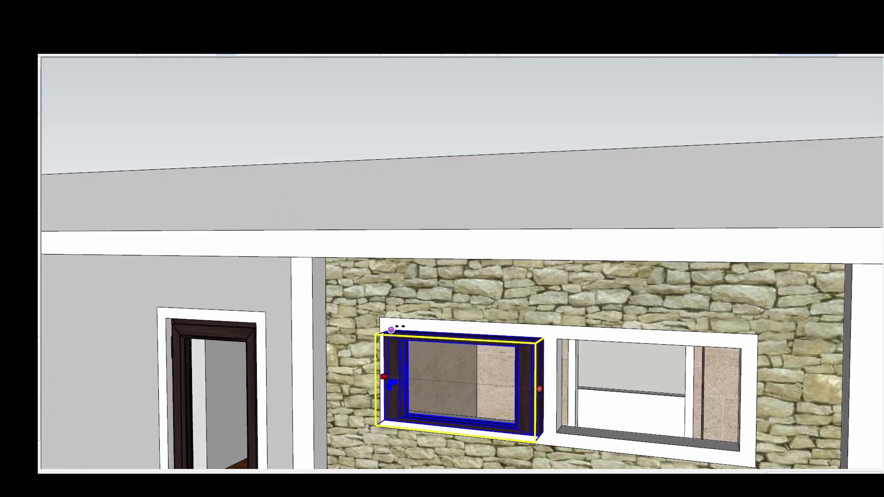
{"action": "left_click", "coordinate": [392, 385]}
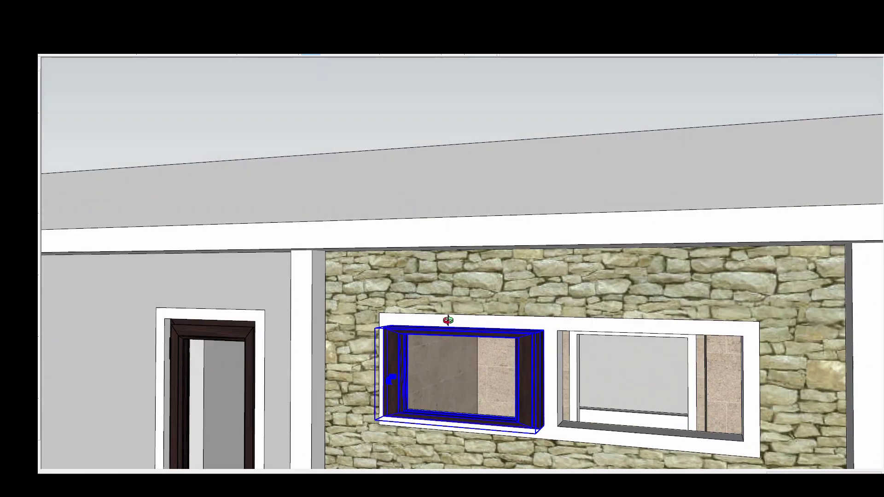
{"action": "key", "text": "s"}
{"action": "key", "text": "m"}
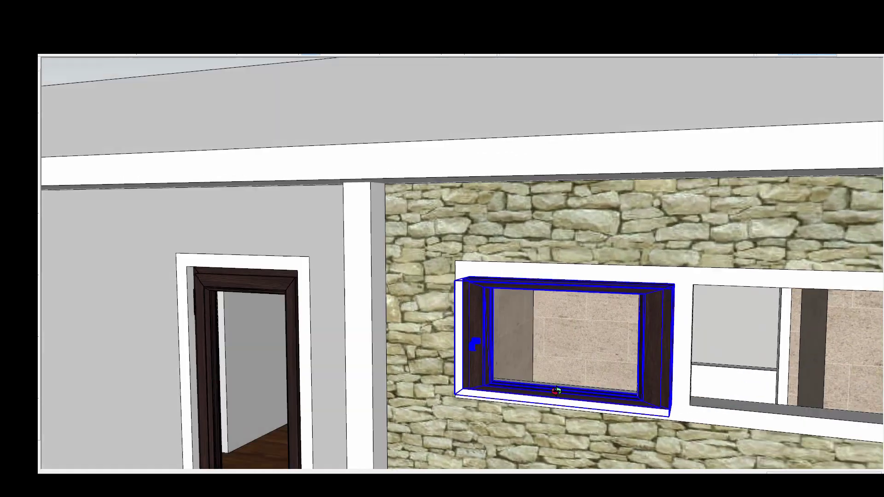
{"action": "scroll", "coordinate": [650, 295], "scroll_direction": "up", "scroll_amount": 4}
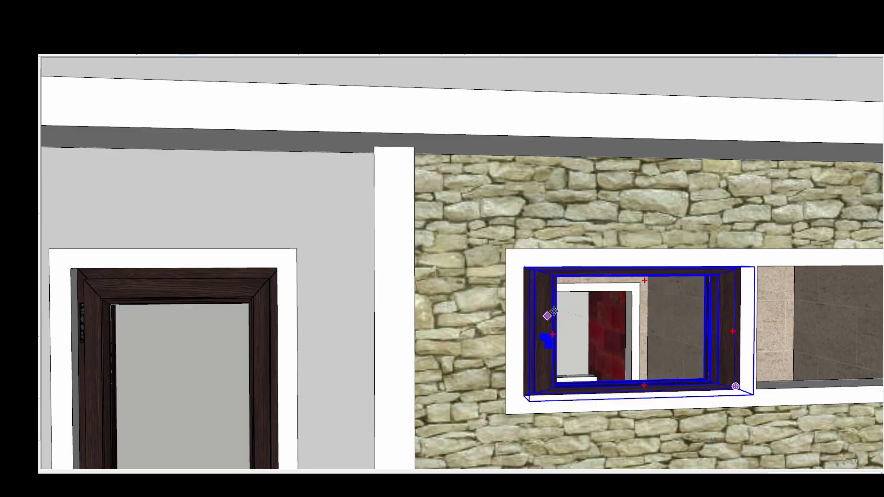
{"action": "scroll", "coordinate": [534, 279], "scroll_direction": "down", "scroll_amount": 5}
{"action": "scroll", "coordinate": [710, 262], "scroll_direction": "down", "scroll_amount": 5}
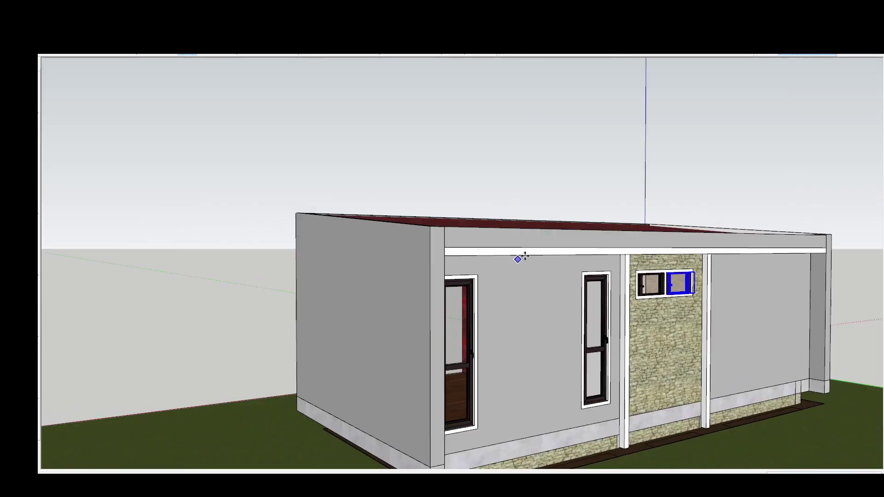
{"action": "mouse_move", "coordinate": [523, 257]}
{"action": "middle_mouse_down"}
{"action": "mouse_move", "coordinate": [677, 292]}
{"action": "mouse_move", "coordinate": [735, 395]}
{"action": "mouse_move", "coordinate": [618, 366]}
{"action": "mouse_move", "coordinate": [613, 276]}
{"action": "mouse_move", "coordinate": [619, 287]}
{"action": "mouse_move", "coordinate": [436, 283]}
{"action": "middle_mouse_up"}
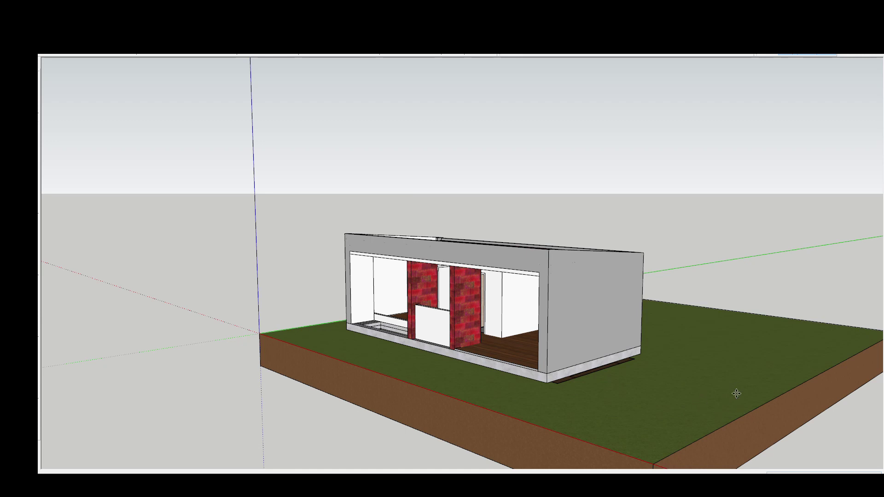
{"action": "scroll", "coordinate": [362, 381], "scroll_direction": "down", "scroll_amount": 1}
{"action": "scroll", "coordinate": [363, 382], "scroll_direction": "down", "scroll_amount": 4}
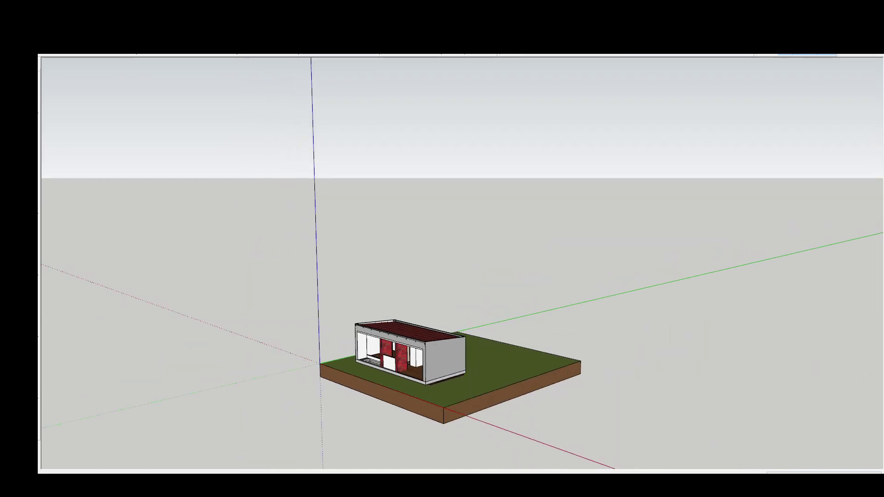
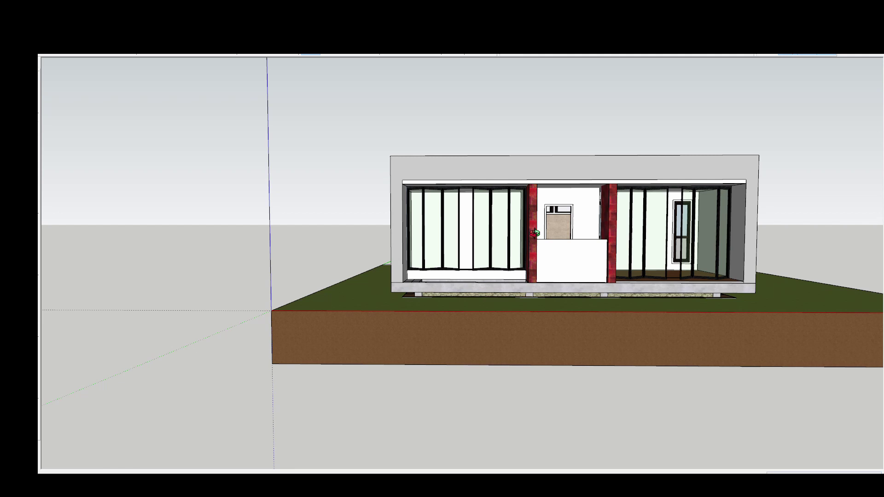
Step: Move the louvered double doors from the lawn onto the wooden floor inside the house
{"action": "middle_click_drag", "start_coordinate": [535, 233], "coordinate": [526, 465]}
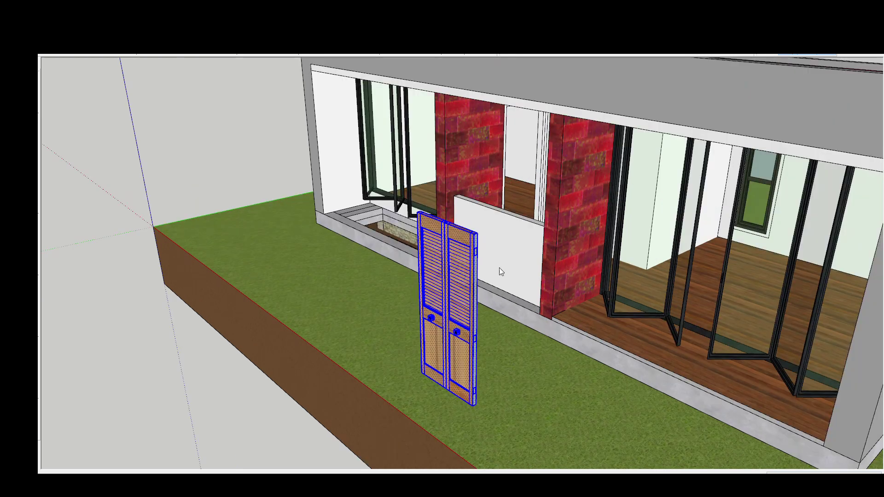
{"action": "key", "text": "l"}
{"action": "scroll", "coordinate": [475, 411], "scroll_direction": "up", "scroll_amount": 4}
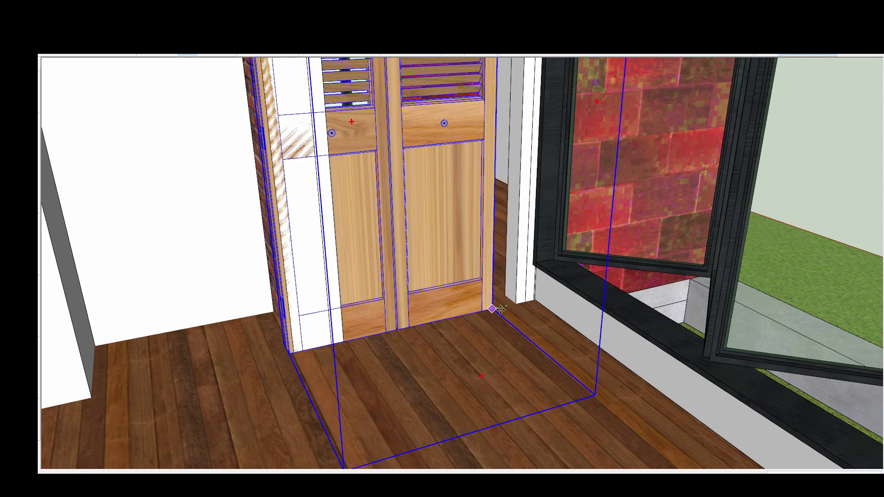
{"action": "key", "text": "s"}
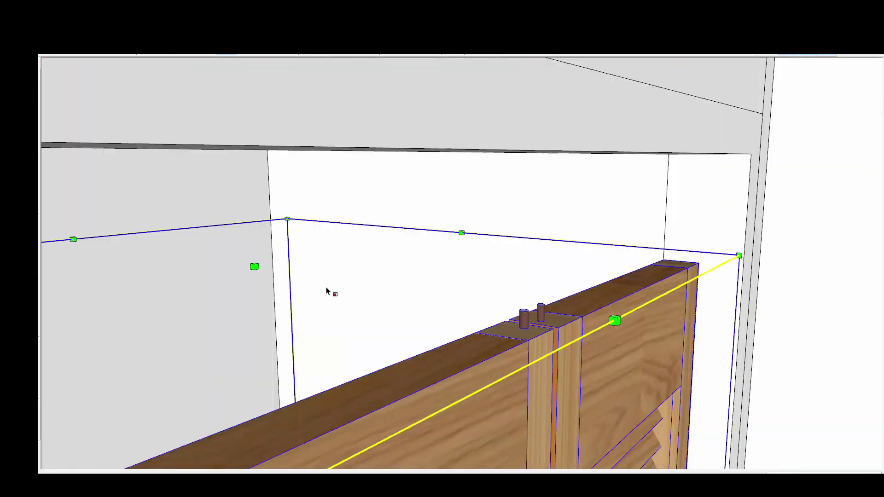
Step: Stretch the louvered doors upward so they reach the ceiling
{"action": "left_click_drag", "start_coordinate": [255, 266], "coordinate": [249, 157]}
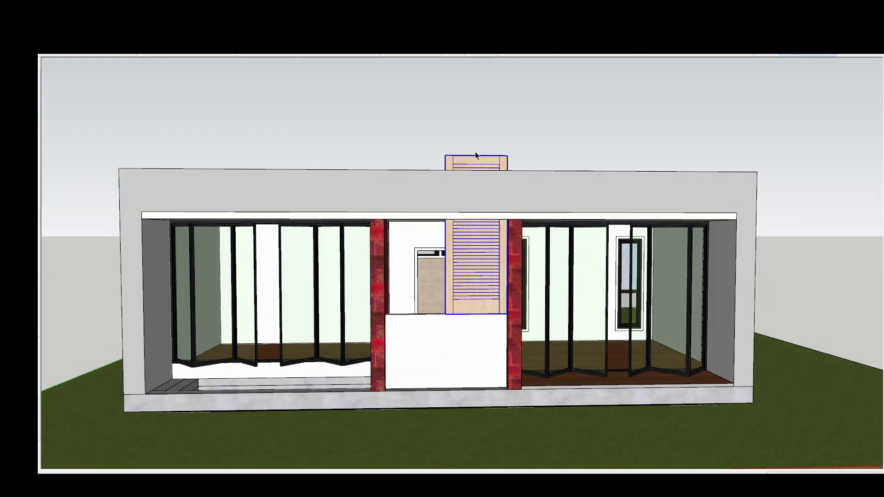
{"action": "scroll", "coordinate": [518, 289], "scroll_direction": "up", "scroll_amount": 5}
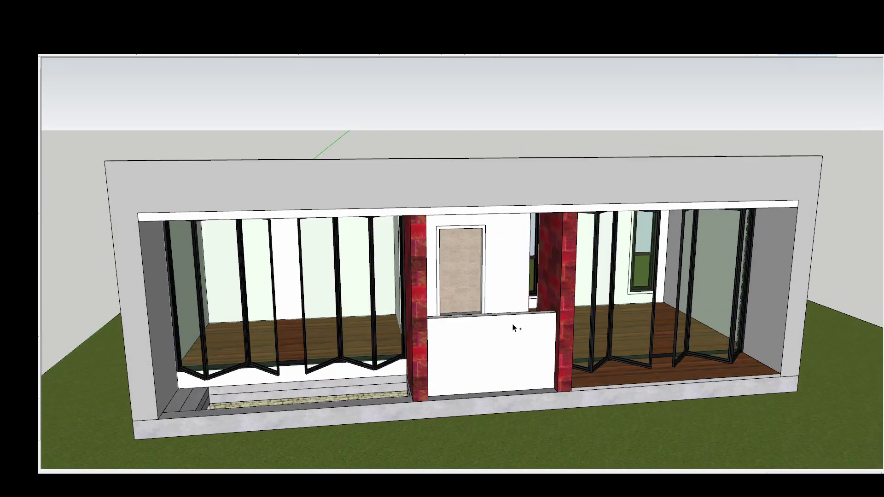
{"action": "scroll", "coordinate": [364, 354], "scroll_direction": "up", "scroll_amount": 4}
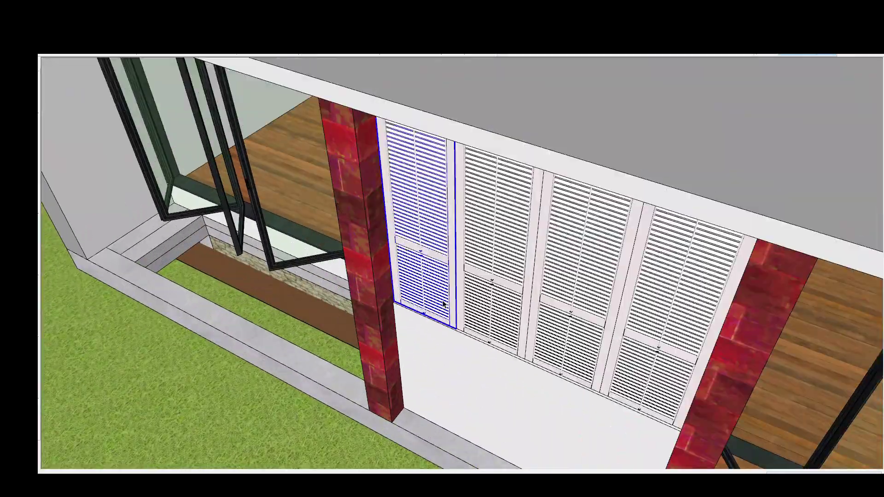
{"action": "scroll", "coordinate": [404, 336], "scroll_direction": "up", "scroll_amount": 10}
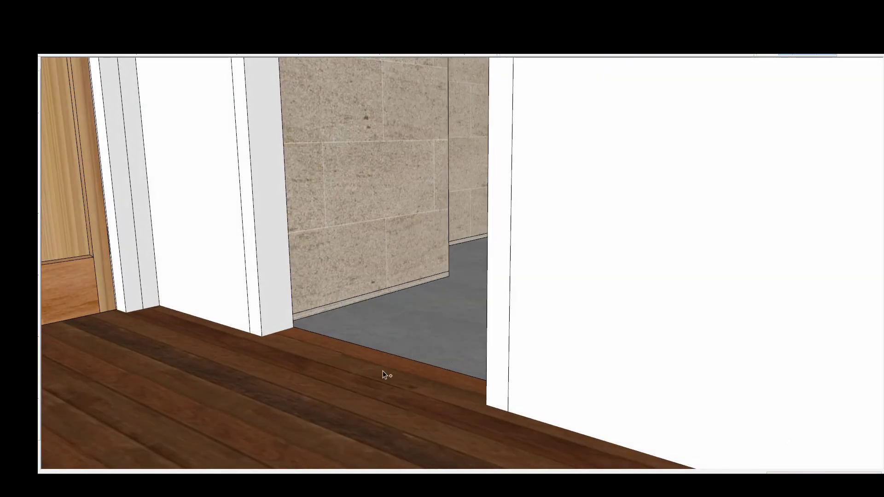
Step: Slide the dark wood glass-panel door into the interior doorway and lower it to the floor
{"action": "left_click_drag", "start_coordinate": [383, 375], "coordinate": [280, 348]}
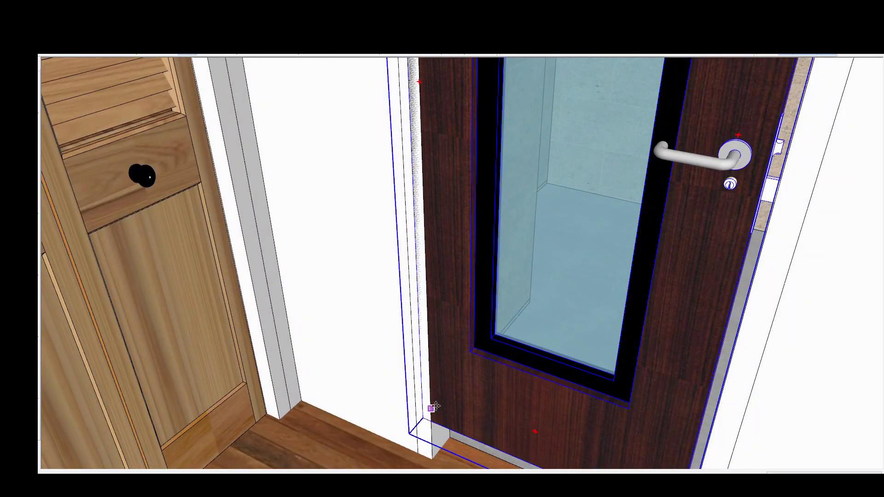
{"action": "left_click_drag", "start_coordinate": [435, 408], "coordinate": [439, 457]}
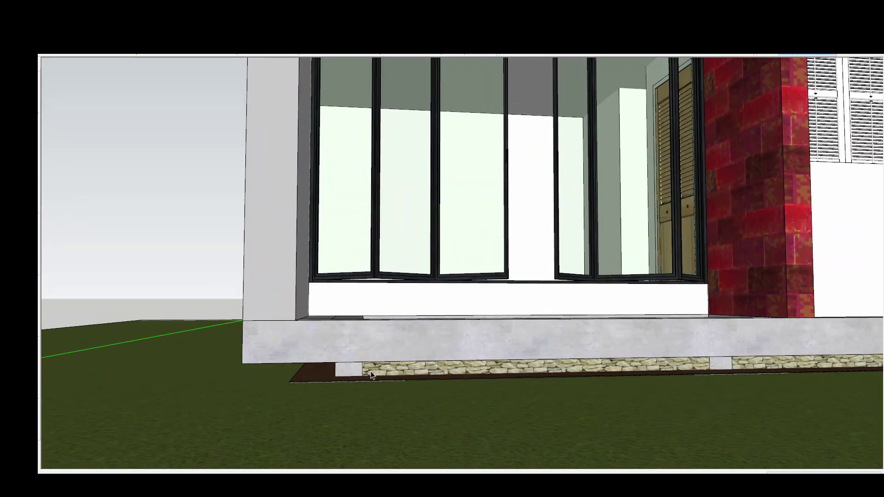
{"action": "mouse_move", "coordinate": [573, 313]}
{"action": "middle_mouse_down"}
{"action": "mouse_move", "coordinate": [340, 359]}
{"action": "mouse_move", "coordinate": [542, 422]}
{"action": "mouse_move", "coordinate": [355, 361]}
{"action": "mouse_move", "coordinate": [444, 441]}
{"action": "middle_mouse_up"}
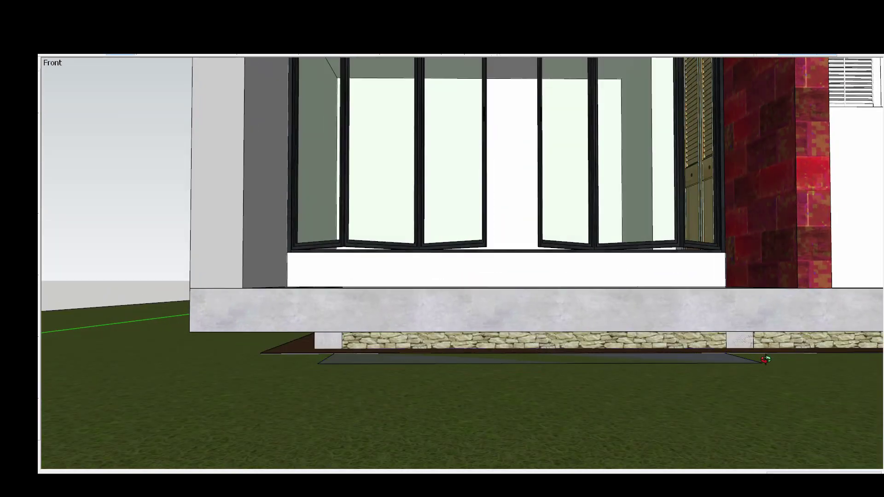
Step: Finish the step's rectangle footprint and Push/Pull it up into a solid step
{"action": "left_click", "coordinate": [765, 359]}
{"action": "key", "text": "p"}
{"action": "mouse_move", "coordinate": [661, 358]}
{"action": "middle_mouse_down"}
{"action": "mouse_move", "coordinate": [726, 401]}
{"action": "mouse_move", "coordinate": [695, 312]}
{"action": "mouse_move", "coordinate": [411, 369]}
{"action": "mouse_move", "coordinate": [390, 335]}
{"action": "mouse_move", "coordinate": [467, 274]}
{"action": "mouse_move", "coordinate": [450, 310]}
{"action": "middle_mouse_up"}
{"action": "scroll", "coordinate": [474, 279], "scroll_direction": "down", "scroll_amount": 5}
{"action": "scroll", "coordinate": [450, 306], "scroll_direction": "up", "scroll_amount": 5}
{"action": "scroll", "coordinate": [441, 312], "scroll_direction": "down", "scroll_amount": 4}
{"action": "scroll", "coordinate": [535, 318], "scroll_direction": "up", "scroll_amount": 4}
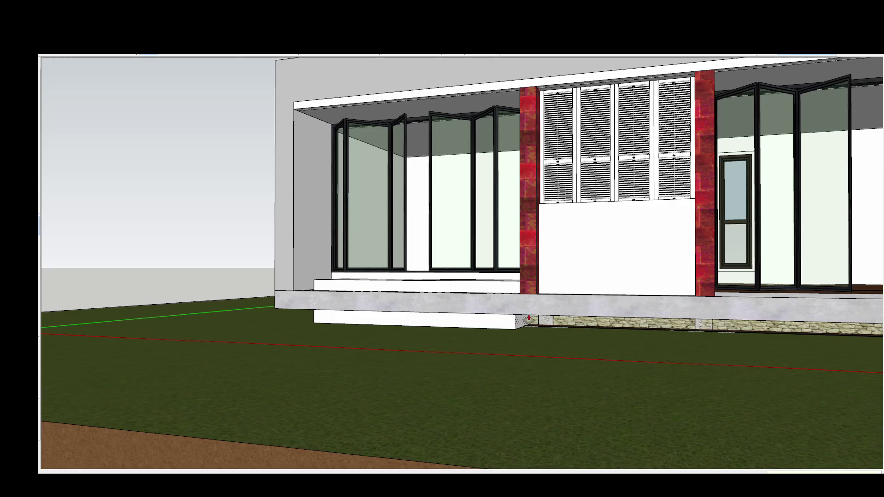
{"action": "scroll", "coordinate": [529, 317], "scroll_direction": "up", "scroll_amount": 3}
{"action": "scroll", "coordinate": [535, 290], "scroll_direction": "up", "scroll_amount": 2}
{"action": "scroll", "coordinate": [538, 318], "scroll_direction": "down", "scroll_amount": 3}
Step: Orbit and zoom around the new step to check its top and front
{"action": "middle_click_drag", "start_coordinate": [537, 318], "coordinate": [511, 336]}
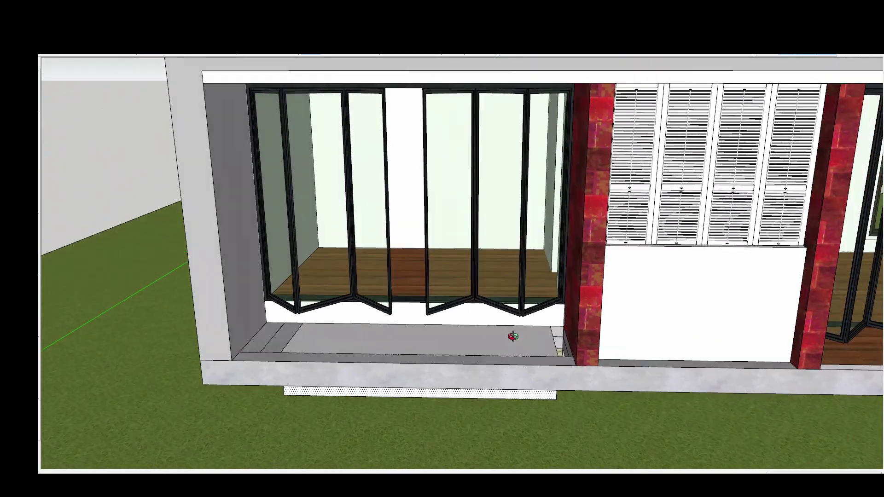
{"action": "scroll", "coordinate": [426, 317], "scroll_direction": "up", "scroll_amount": 3}
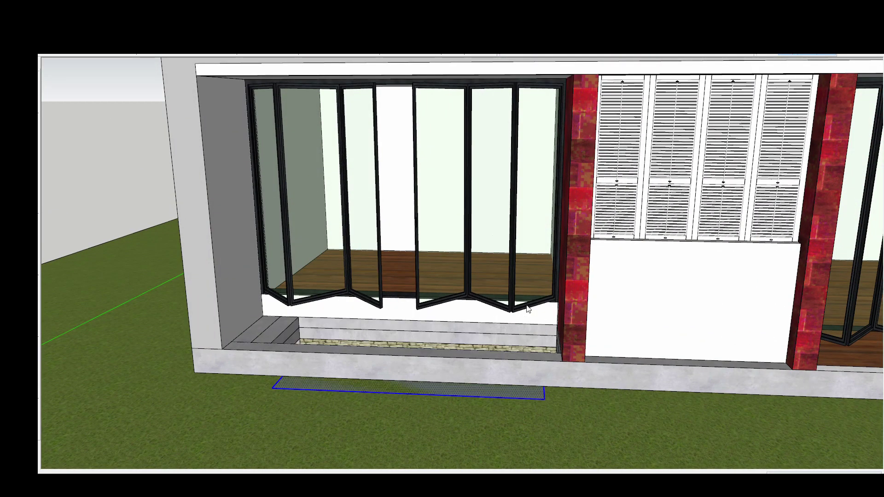
{"action": "scroll", "coordinate": [527, 309], "scroll_direction": "down", "scroll_amount": 3}
{"action": "middle_click_drag", "start_coordinate": [528, 309], "coordinate": [357, 390]}
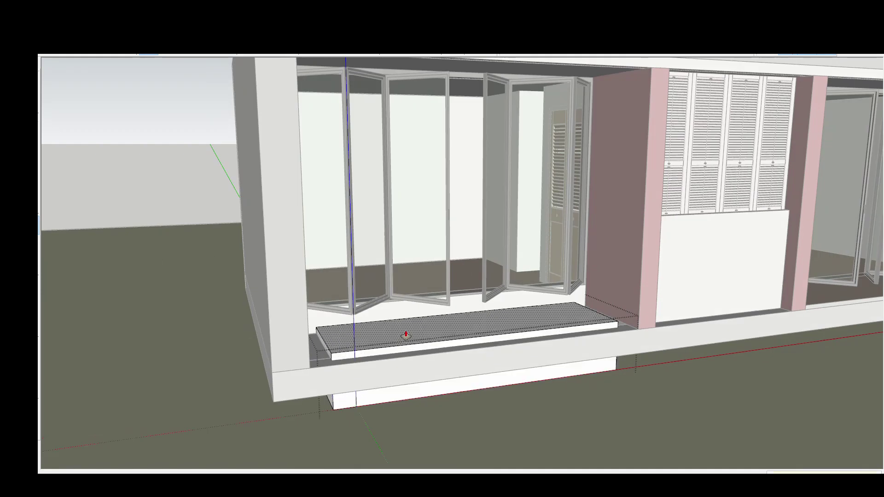
{"action": "middle_click_drag", "start_coordinate": [405, 334], "coordinate": [424, 310]}
{"action": "scroll", "coordinate": [488, 338], "scroll_direction": "down", "scroll_amount": 3}
{"action": "scroll", "coordinate": [470, 337], "scroll_direction": "down", "scroll_amount": 3}
{"action": "scroll", "coordinate": [505, 339], "scroll_direction": "up", "scroll_amount": 5}
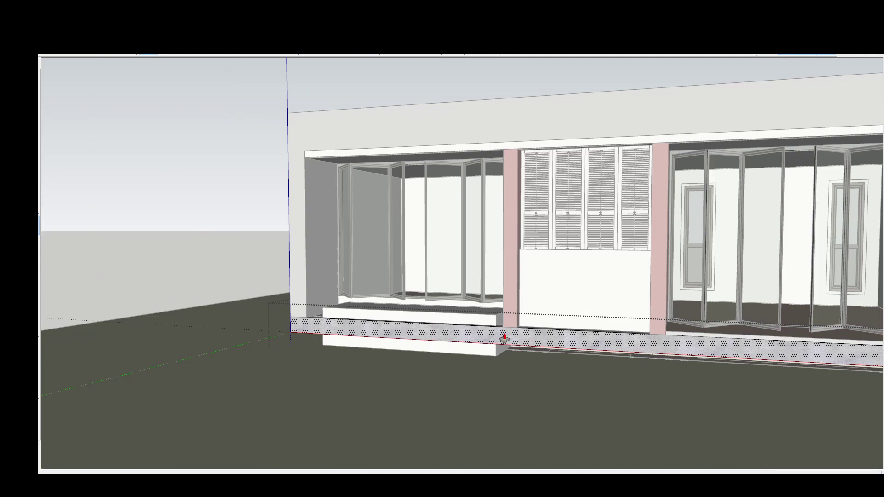
{"action": "scroll", "coordinate": [509, 316], "scroll_direction": "down", "scroll_amount": 3}
{"action": "mouse_move", "coordinate": [578, 375]}
{"action": "middle_mouse_down"}
{"action": "mouse_move", "coordinate": [500, 347]}
{"action": "mouse_move", "coordinate": [125, 143]}
{"action": "middle_mouse_up"}
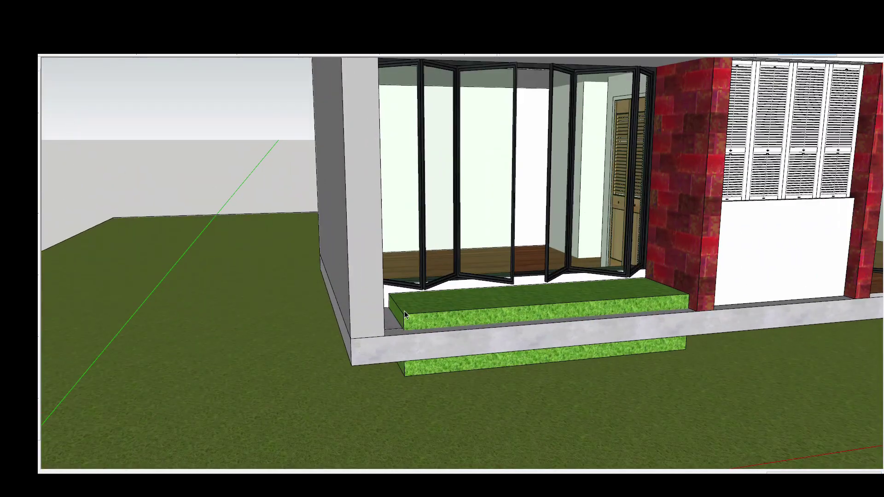
{"action": "scroll", "coordinate": [464, 321], "scroll_direction": "up", "scroll_amount": 3}
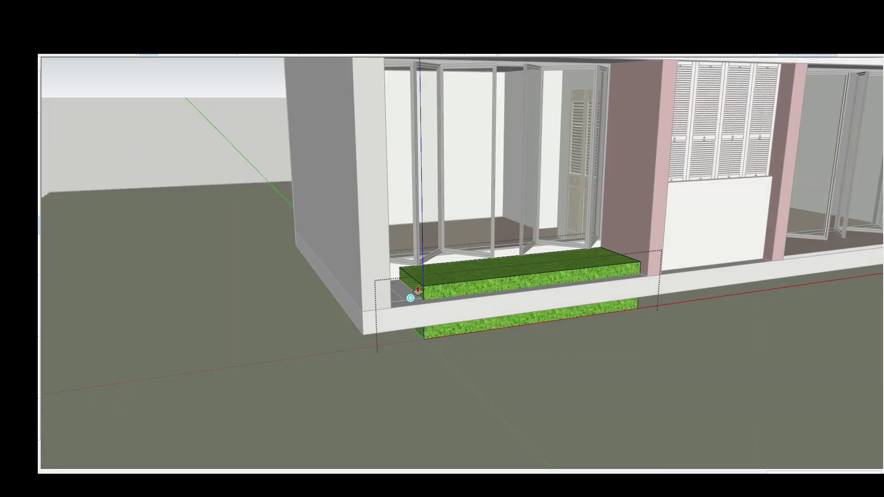
{"action": "scroll", "coordinate": [404, 290], "scroll_direction": "up", "scroll_amount": 3}
{"action": "scroll", "coordinate": [533, 306], "scroll_direction": "up", "scroll_amount": 2}
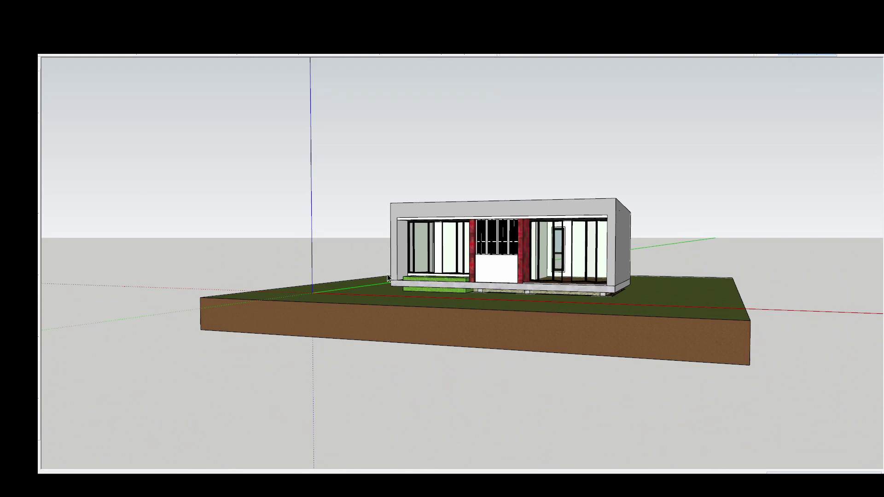
Step: Orbit up to a high view showing the whole red-roofed building
{"action": "scroll", "coordinate": [388, 278], "scroll_direction": "up", "scroll_amount": 3}
{"action": "scroll", "coordinate": [388, 278], "scroll_direction": "down", "scroll_amount": 4}
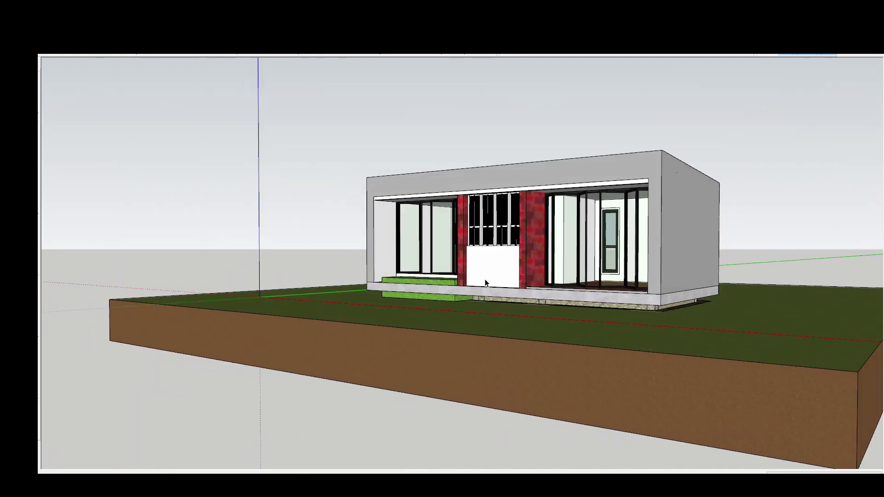
{"action": "mouse_move", "coordinate": [460, 286]}
{"action": "middle_mouse_down"}
{"action": "mouse_move", "coordinate": [582, 275]}
{"action": "mouse_move", "coordinate": [692, 236]}
{"action": "mouse_move", "coordinate": [225, 173]}
{"action": "mouse_move", "coordinate": [774, 355]}
{"action": "mouse_move", "coordinate": [770, 332]}
{"action": "mouse_move", "coordinate": [391, 292]}
{"action": "middle_mouse_up"}
{"action": "scroll", "coordinate": [582, 275], "scroll_direction": "up", "scroll_amount": 5}
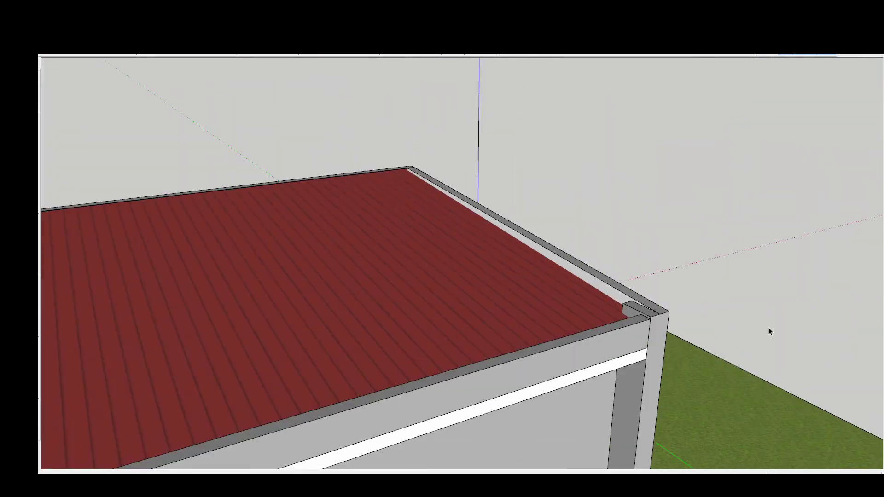
{"action": "scroll", "coordinate": [769, 332], "scroll_direction": "down", "scroll_amount": 5}
{"action": "scroll", "coordinate": [736, 339], "scroll_direction": "up", "scroll_amount": 3}
{"action": "scroll", "coordinate": [738, 322], "scroll_direction": "up", "scroll_amount": 3}
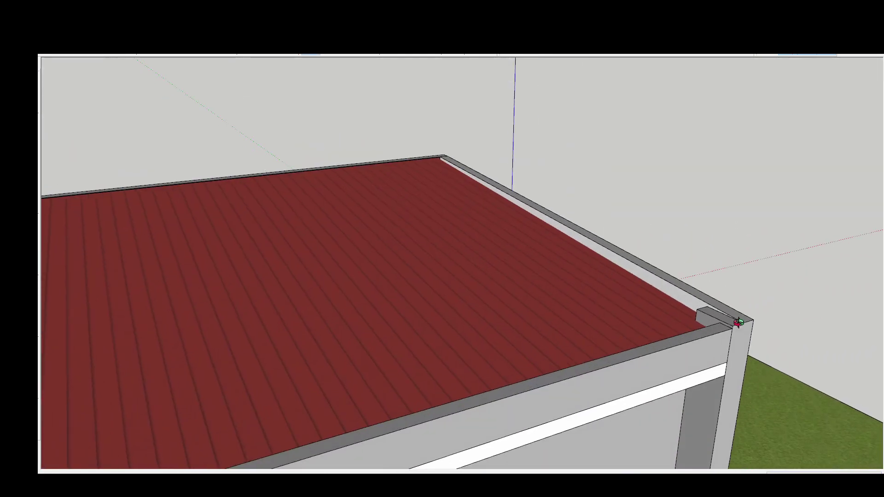
{"action": "scroll", "coordinate": [637, 273], "scroll_direction": "down", "scroll_amount": 2}
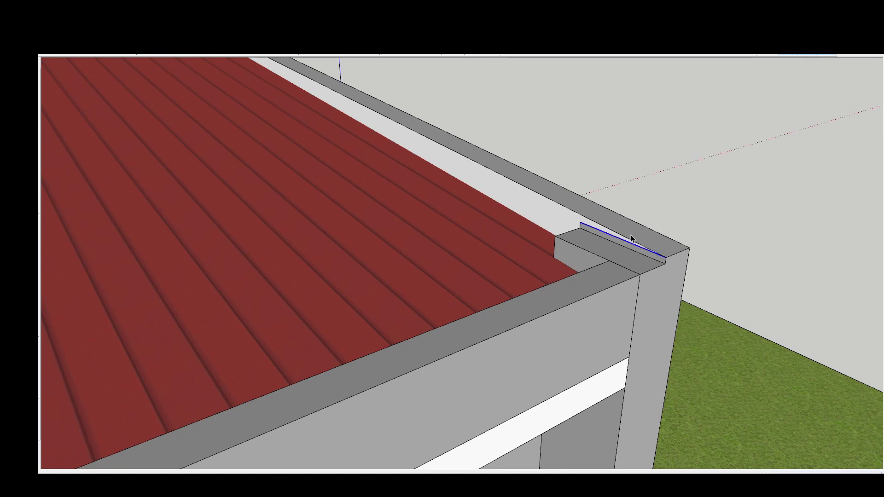
{"action": "key", "text": "l"}
{"action": "middle_click_drag", "start_coordinate": [671, 253], "coordinate": [371, 121]}
{"action": "scroll", "coordinate": [612, 241], "scroll_direction": "down", "scroll_amount": 3}
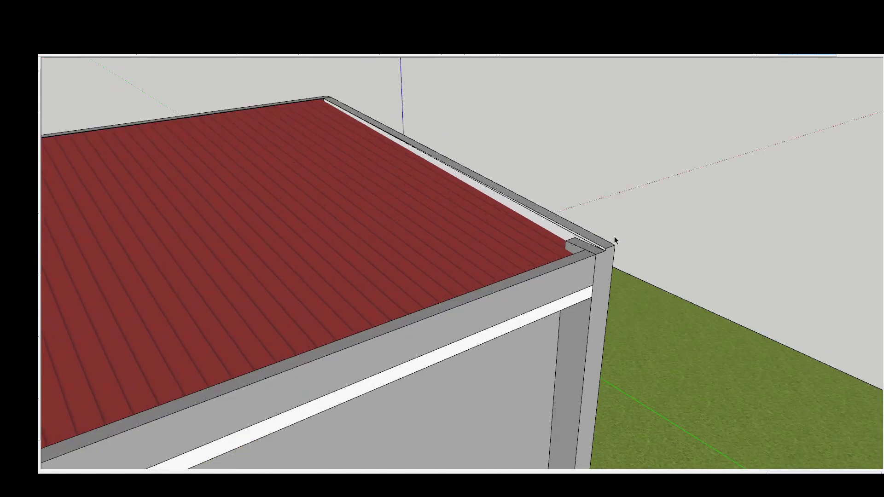
{"action": "scroll", "coordinate": [604, 241], "scroll_direction": "up", "scroll_amount": 1}
{"action": "scroll", "coordinate": [667, 271], "scroll_direction": "down", "scroll_amount": 2}
{"action": "middle_click_drag", "start_coordinate": [667, 270], "coordinate": [225, 172]}
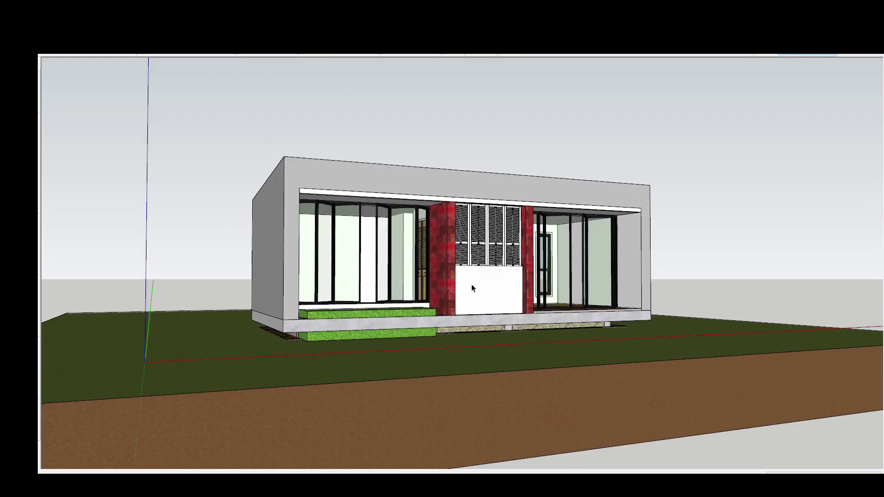
{"action": "scroll", "coordinate": [473, 288], "scroll_direction": "down", "scroll_amount": 3}
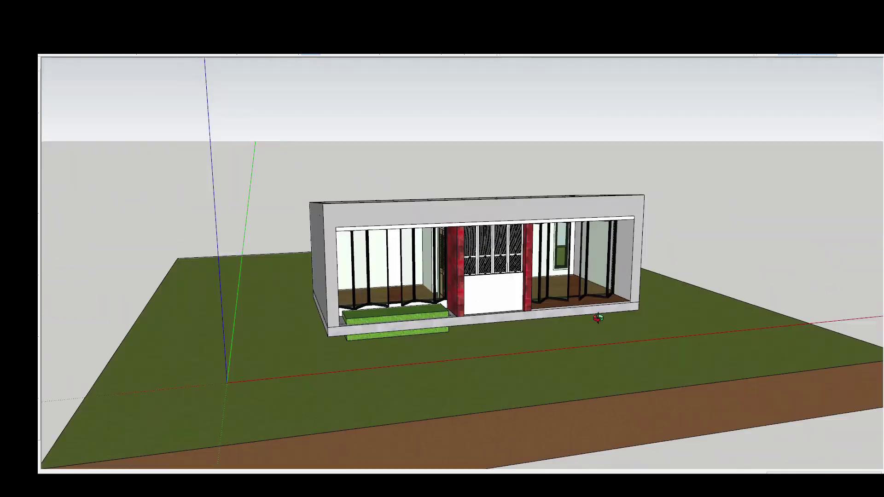
{"action": "scroll", "coordinate": [461, 258], "scroll_direction": "up", "scroll_amount": 3}
{"action": "scroll", "coordinate": [415, 258], "scroll_direction": "up", "scroll_amount": 2}
Step: Orbit and zoom around the roof corners to inspect them from several angles
{"action": "mouse_move", "coordinate": [552, 258]}
{"action": "middle_mouse_down"}
{"action": "mouse_move", "coordinate": [645, 250]}
{"action": "mouse_move", "coordinate": [560, 225]}
{"action": "mouse_move", "coordinate": [517, 236]}
{"action": "middle_mouse_up"}
{"action": "scroll", "coordinate": [321, 144], "scroll_direction": "up", "scroll_amount": 5}
{"action": "scroll", "coordinate": [321, 144], "scroll_direction": "up", "scroll_amount": 3}
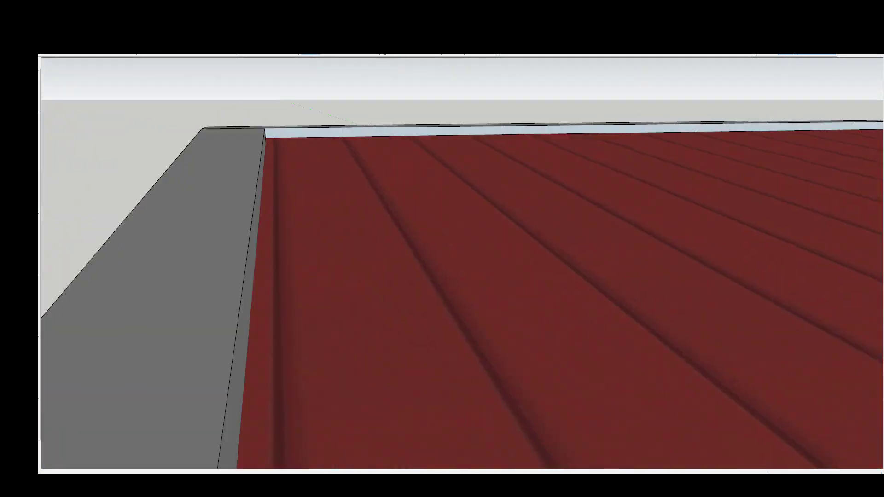
{"action": "middle_click_drag", "start_coordinate": [321, 143], "coordinate": [300, 98]}
{"action": "scroll", "coordinate": [299, 99], "scroll_direction": "down", "scroll_amount": 3}
{"action": "key", "text": "l"}
{"action": "mouse_move", "coordinate": [300, 134]}
{"action": "middle_mouse_down"}
{"action": "mouse_move", "coordinate": [680, 211]}
{"action": "mouse_move", "coordinate": [630, 169]}
{"action": "middle_mouse_up"}
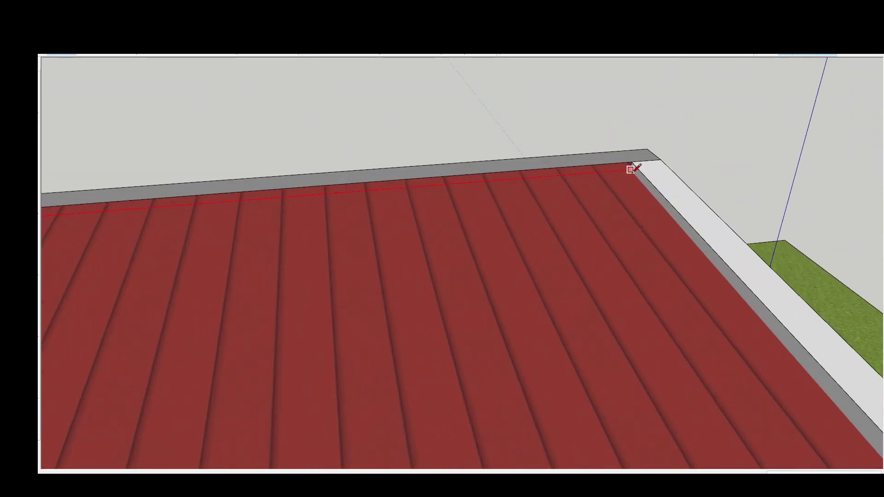
{"action": "scroll", "coordinate": [590, 212], "scroll_direction": "down", "scroll_amount": 5}
{"action": "middle_click_drag", "start_coordinate": [545, 262], "coordinate": [510, 286]}
{"action": "scroll", "coordinate": [503, 308], "scroll_direction": "up", "scroll_amount": 2}
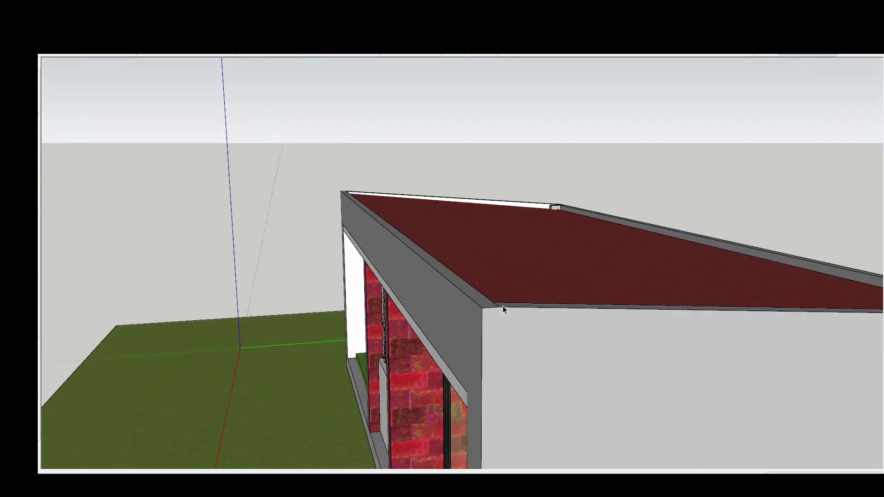
{"action": "scroll", "coordinate": [483, 311], "scroll_direction": "up", "scroll_amount": 2}
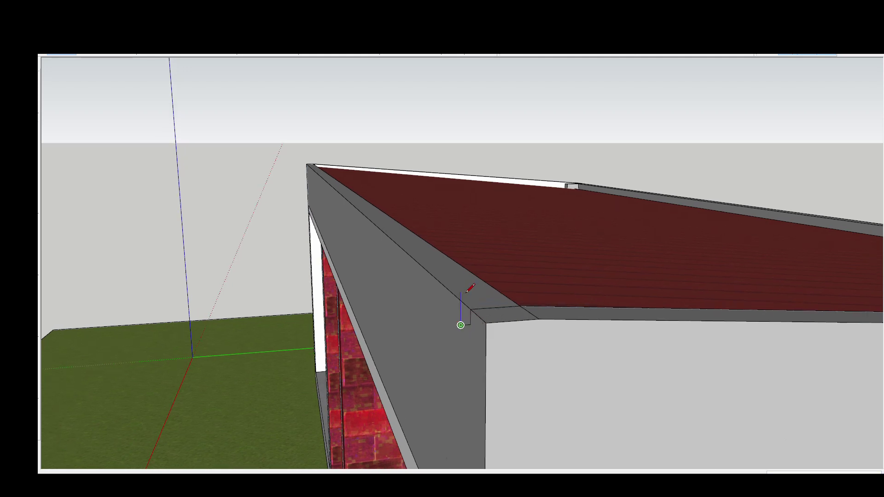
{"action": "mouse_move", "coordinate": [519, 290]}
{"action": "middle_mouse_down"}
{"action": "mouse_move", "coordinate": [396, 317]}
{"action": "mouse_move", "coordinate": [363, 298]}
{"action": "middle_mouse_up"}
{"action": "scroll", "coordinate": [401, 287], "scroll_direction": "up", "scroll_amount": 1}
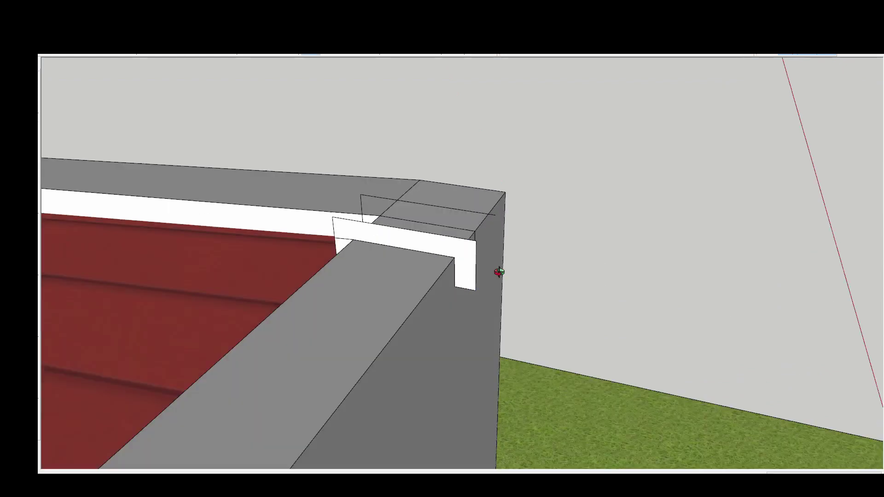
{"action": "mouse_move", "coordinate": [497, 269]}
{"action": "middle_mouse_down"}
{"action": "mouse_move", "coordinate": [361, 221]}
{"action": "mouse_move", "coordinate": [487, 249]}
{"action": "mouse_move", "coordinate": [474, 203]}
{"action": "mouse_move", "coordinate": [460, 227]}
{"action": "middle_mouse_up"}
{"action": "scroll", "coordinate": [461, 226], "scroll_direction": "down", "scroll_amount": 3}
{"action": "scroll", "coordinate": [508, 245], "scroll_direction": "down", "scroll_amount": 3}
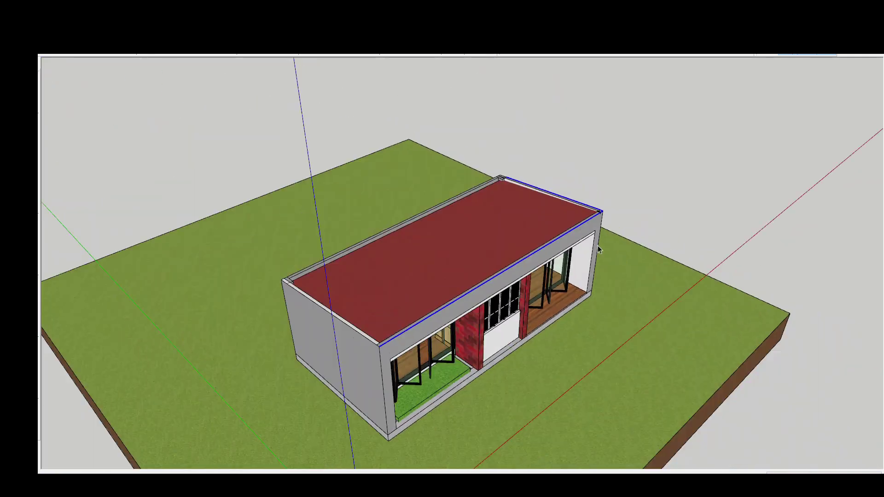
{"action": "scroll", "coordinate": [414, 316], "scroll_direction": "up", "scroll_amount": 3}
{"action": "scroll", "coordinate": [491, 251], "scroll_direction": "up", "scroll_amount": 3}
{"action": "mouse_move", "coordinate": [475, 235]}
{"action": "middle_mouse_down"}
{"action": "mouse_move", "coordinate": [480, 246]}
{"action": "mouse_move", "coordinate": [449, 112]}
{"action": "middle_mouse_up"}
{"action": "scroll", "coordinate": [449, 112], "scroll_direction": "up", "scroll_amount": 3}
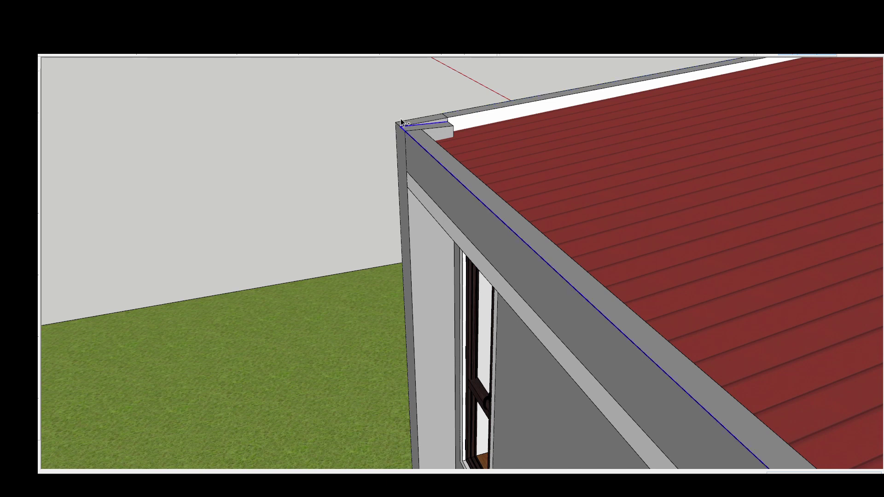
{"action": "scroll", "coordinate": [402, 122], "scroll_direction": "up", "scroll_amount": 1}
{"action": "scroll", "coordinate": [504, 341], "scroll_direction": "up", "scroll_amount": 4}
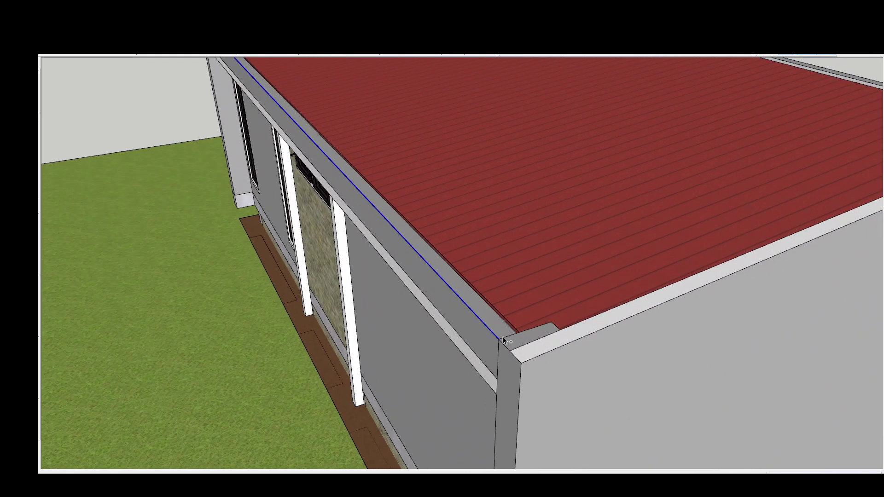
Step: Orbit around the building's sides and front, ending at an elevated front-left view
{"action": "middle_click_drag", "start_coordinate": [540, 354], "coordinate": [544, 269]}
{"action": "scroll", "coordinate": [495, 231], "scroll_direction": "down", "scroll_amount": 10}
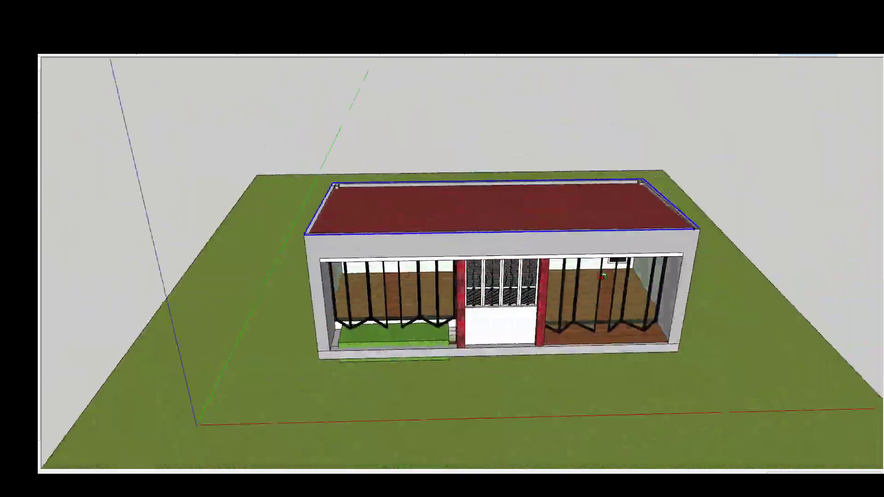
{"action": "scroll", "coordinate": [687, 258], "scroll_direction": "up", "scroll_amount": 8}
{"action": "scroll", "coordinate": [670, 253], "scroll_direction": "up", "scroll_amount": 2}
{"action": "scroll", "coordinate": [734, 264], "scroll_direction": "up", "scroll_amount": 2}
{"action": "middle_click_drag", "start_coordinate": [734, 267], "coordinate": [231, 144]}
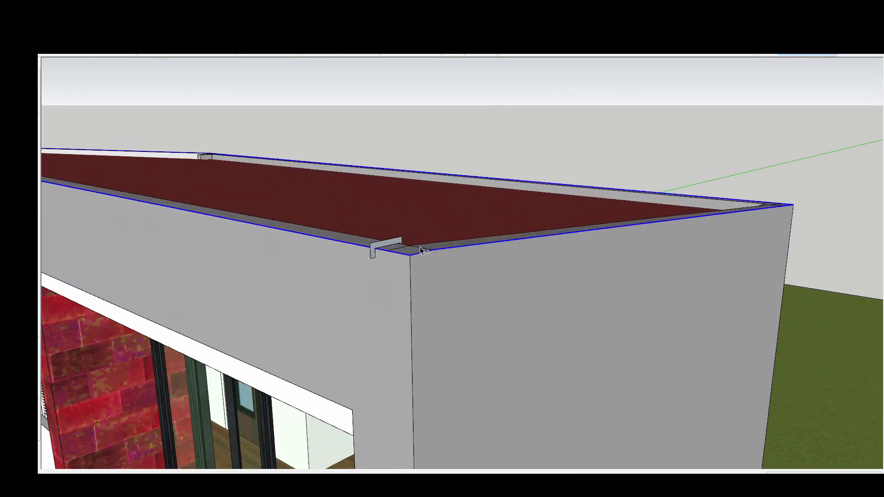
{"action": "scroll", "coordinate": [553, 295], "scroll_direction": "up", "scroll_amount": 2}
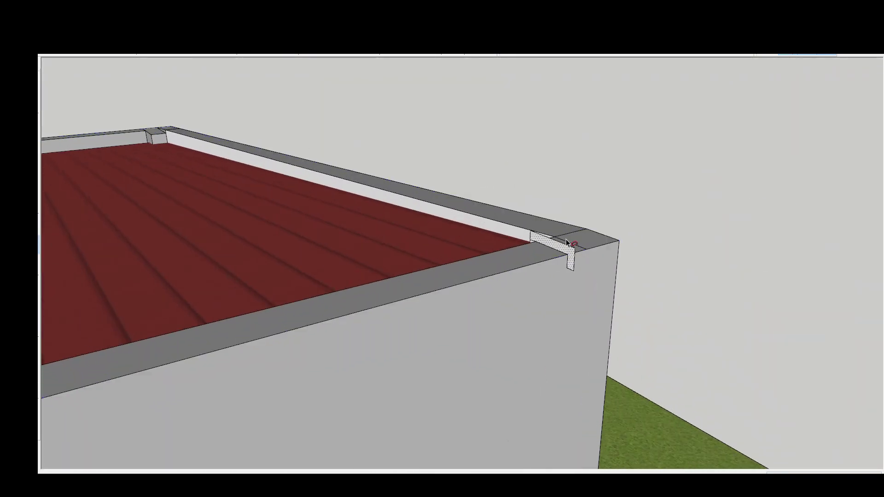
{"action": "scroll", "coordinate": [568, 243], "scroll_direction": "down", "scroll_amount": 10}
{"action": "mouse_move", "coordinate": [591, 207]}
{"action": "middle_mouse_down"}
{"action": "mouse_move", "coordinate": [566, 247]}
{"action": "mouse_move", "coordinate": [336, 246]}
{"action": "middle_mouse_up"}
{"action": "scroll", "coordinate": [304, 182], "scroll_direction": "up", "scroll_amount": 3}
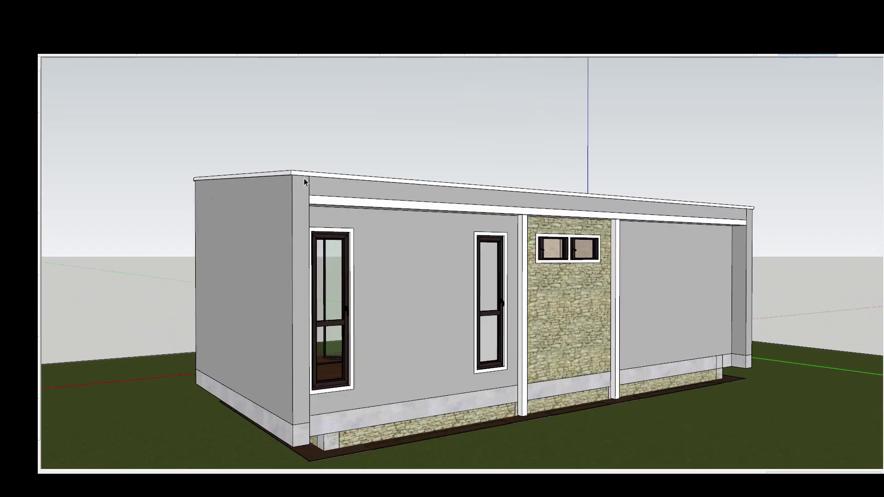
{"action": "scroll", "coordinate": [310, 187], "scroll_direction": "down", "scroll_amount": 2}
{"action": "scroll", "coordinate": [310, 187], "scroll_direction": "down", "scroll_amount": 5}
{"action": "middle_click_drag", "start_coordinate": [728, 239], "coordinate": [464, 338]}
{"action": "scroll", "coordinate": [605, 278], "scroll_direction": "up", "scroll_amount": 4}
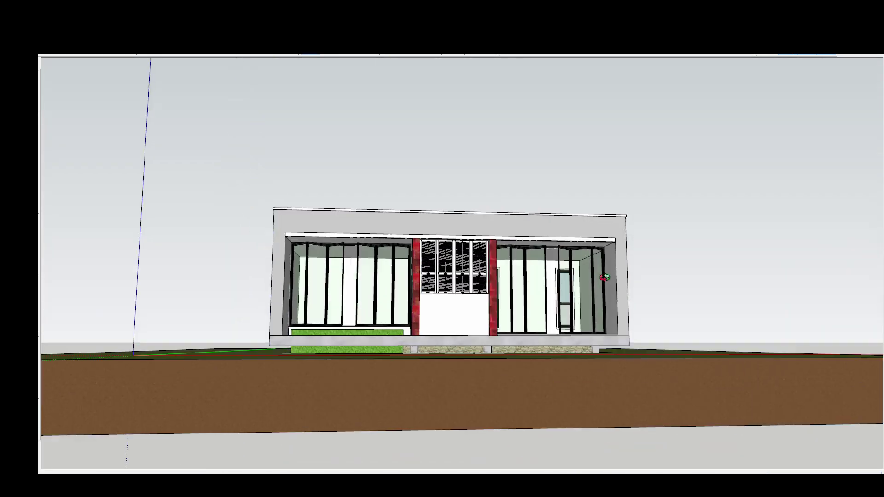
{"action": "mouse_move", "coordinate": [605, 277]}
{"action": "middle_mouse_down"}
{"action": "mouse_move", "coordinate": [625, 345]}
{"action": "mouse_move", "coordinate": [446, 400]}
{"action": "mouse_move", "coordinate": [553, 299]}
{"action": "middle_mouse_up"}
{"action": "scroll", "coordinate": [625, 345], "scroll_direction": "down", "scroll_amount": 4}
{"action": "scroll", "coordinate": [668, 326], "scroll_direction": "up", "scroll_amount": 3}
{"action": "scroll", "coordinate": [668, 326], "scroll_direction": "down", "scroll_amount": 2}
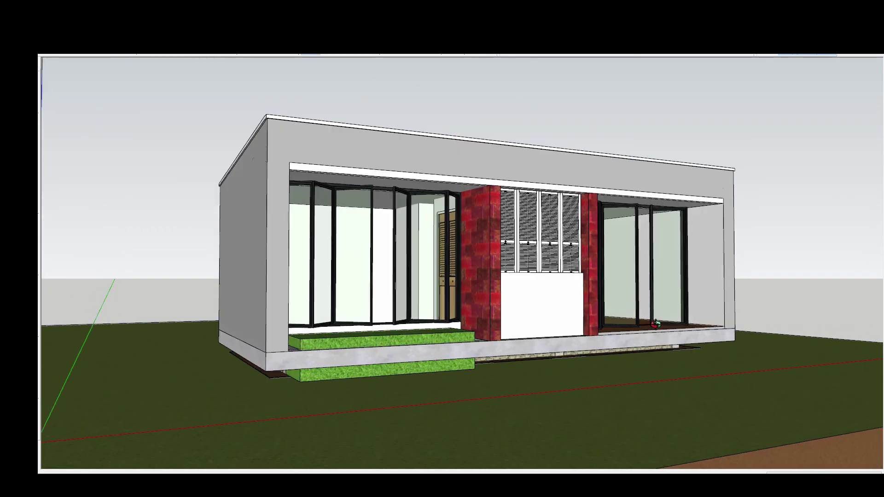
{"action": "mouse_move", "coordinate": [669, 326]}
{"action": "middle_mouse_down"}
{"action": "mouse_move", "coordinate": [627, 414]}
{"action": "mouse_move", "coordinate": [594, 342]}
{"action": "mouse_move", "coordinate": [603, 311]}
{"action": "mouse_move", "coordinate": [624, 336]}
{"action": "mouse_move", "coordinate": [557, 361]}
{"action": "middle_mouse_up"}
{"action": "scroll", "coordinate": [606, 308], "scroll_direction": "up", "scroll_amount": 2}
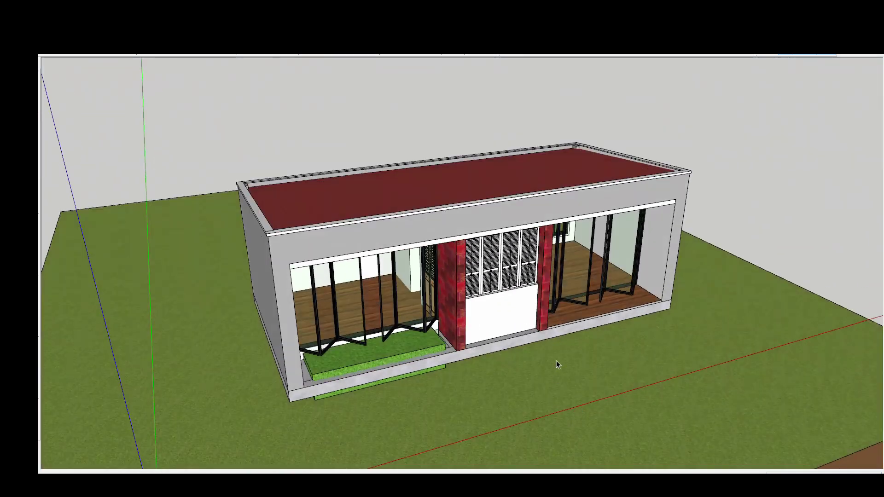
{"action": "scroll", "coordinate": [595, 352], "scroll_direction": "up", "scroll_amount": 3}
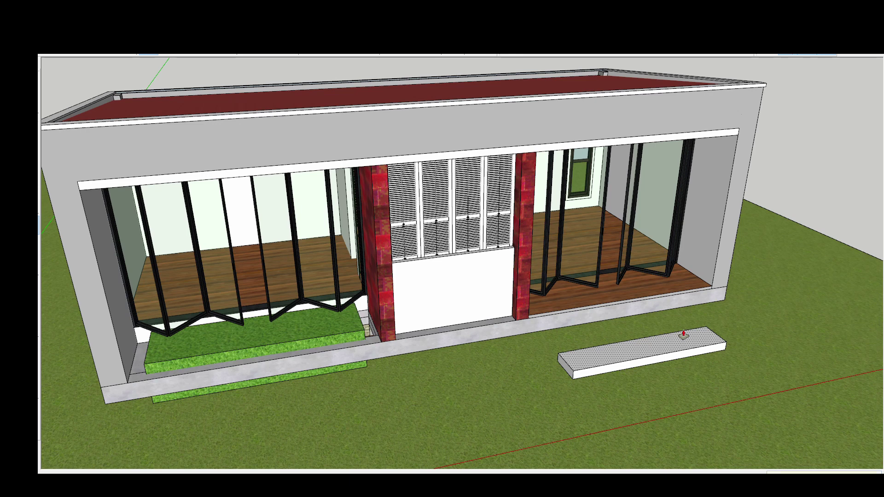
Step: Raise the front step slab with the Move tool
{"action": "middle_click_drag", "start_coordinate": [623, 363], "coordinate": [551, 350]}
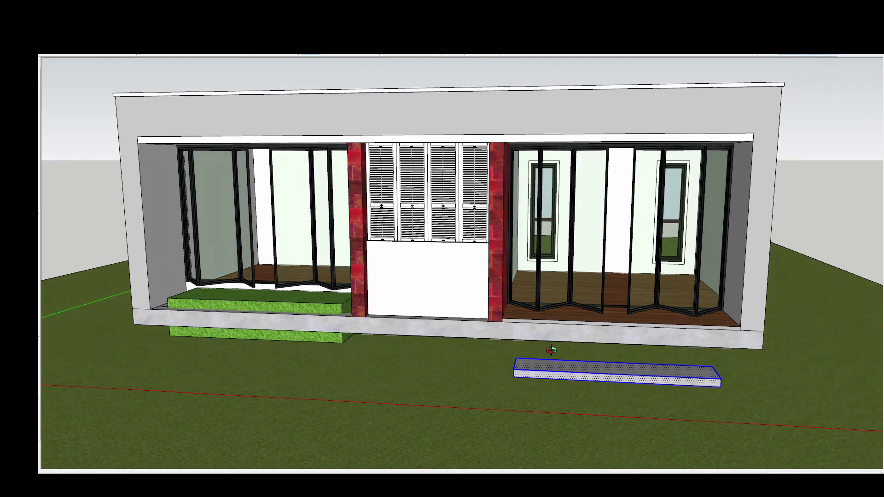
{"action": "scroll", "coordinate": [629, 271], "scroll_direction": "up", "scroll_amount": 3}
{"action": "key", "text": "m"}
{"action": "left_click", "coordinate": [682, 365]}
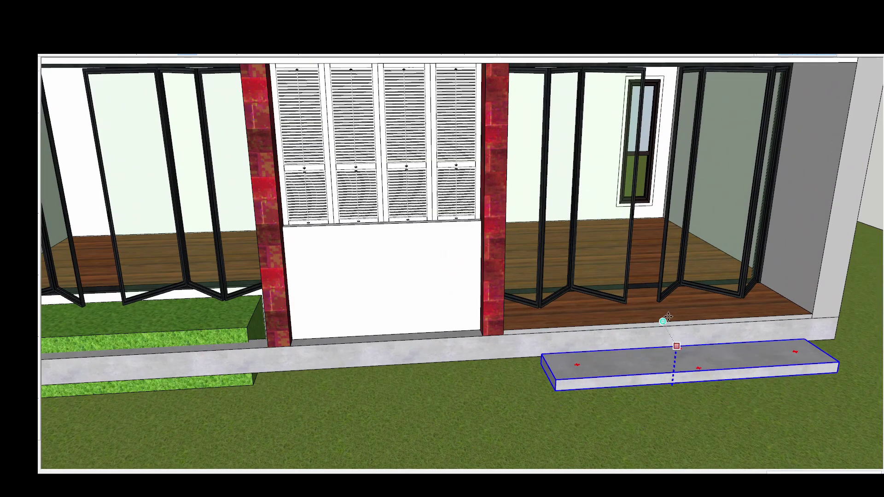
{"action": "scroll", "coordinate": [674, 318], "scroll_direction": "down", "scroll_amount": 5}
{"action": "mouse_move", "coordinate": [677, 387]}
{"action": "middle_mouse_down"}
{"action": "mouse_move", "coordinate": [645, 377]}
{"action": "mouse_move", "coordinate": [641, 405]}
{"action": "middle_mouse_up"}
{"action": "scroll", "coordinate": [643, 414], "scroll_direction": "up", "scroll_amount": 4}
{"action": "scroll", "coordinate": [643, 414], "scroll_direction": "down", "scroll_amount": 4}
{"action": "key", "text": "space"}
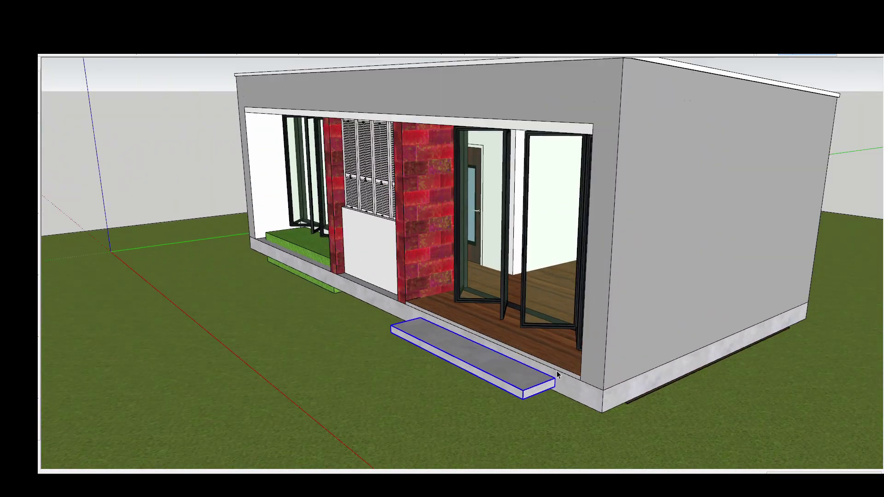
Step: Orbit to the house's right corner to view the steps from the right and front
{"action": "scroll", "coordinate": [533, 410], "scroll_direction": "down", "scroll_amount": 5}
{"action": "mouse_move", "coordinate": [530, 391]}
{"action": "middle_mouse_down"}
{"action": "mouse_move", "coordinate": [514, 356]}
{"action": "mouse_move", "coordinate": [464, 370]}
{"action": "middle_mouse_up"}
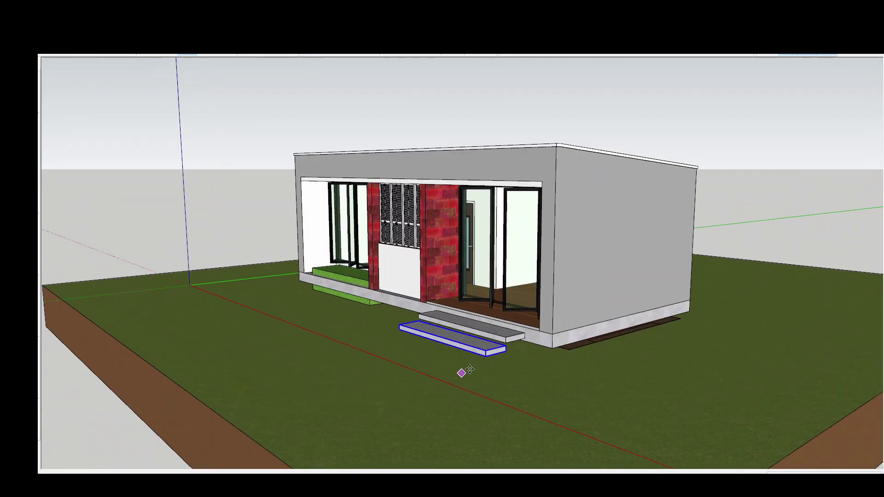
{"action": "scroll", "coordinate": [413, 327], "scroll_direction": "up", "scroll_amount": 5}
{"action": "scroll", "coordinate": [376, 351], "scroll_direction": "down", "scroll_amount": 5}
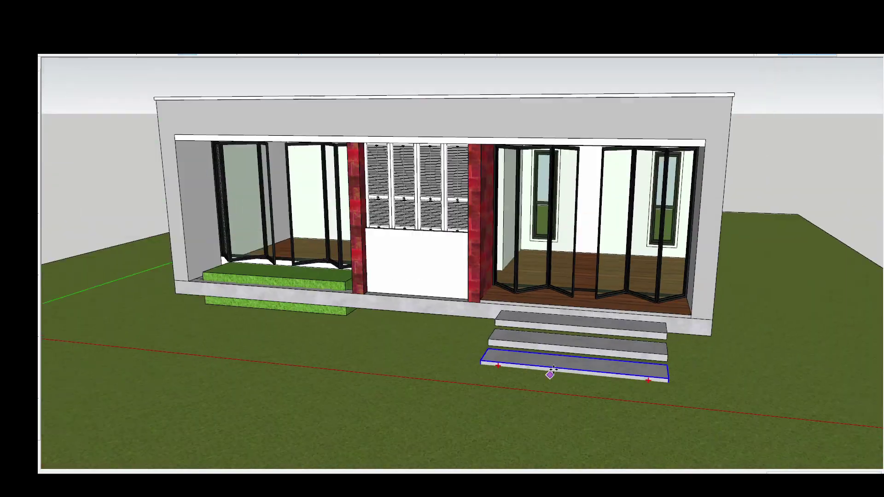
{"action": "middle_click_drag", "start_coordinate": [548, 371], "coordinate": [430, 417]}
{"action": "scroll", "coordinate": [422, 410], "scroll_direction": "up", "scroll_amount": 3}
{"action": "scroll", "coordinate": [421, 410], "scroll_direction": "up", "scroll_amount": 2}
{"action": "scroll", "coordinate": [421, 411], "scroll_direction": "up", "scroll_amount": 3}
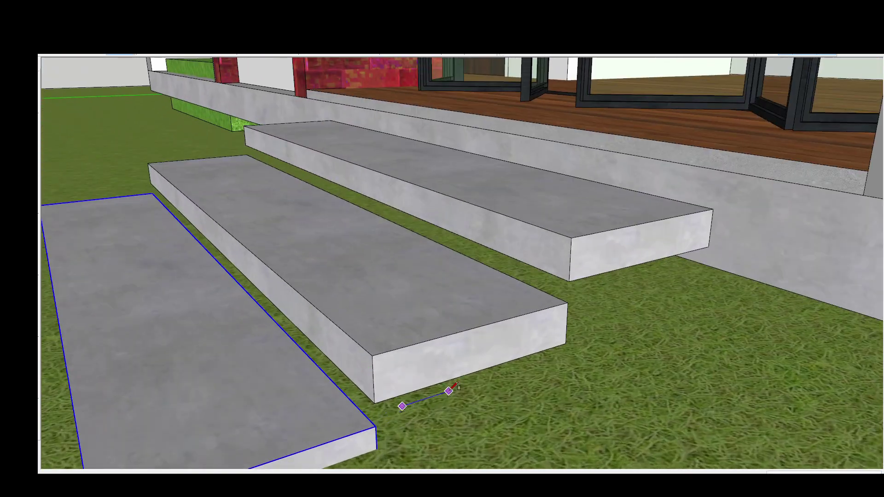
{"action": "scroll", "coordinate": [424, 401], "scroll_direction": "up", "scroll_amount": 3}
{"action": "scroll", "coordinate": [451, 368], "scroll_direction": "down", "scroll_amount": 5}
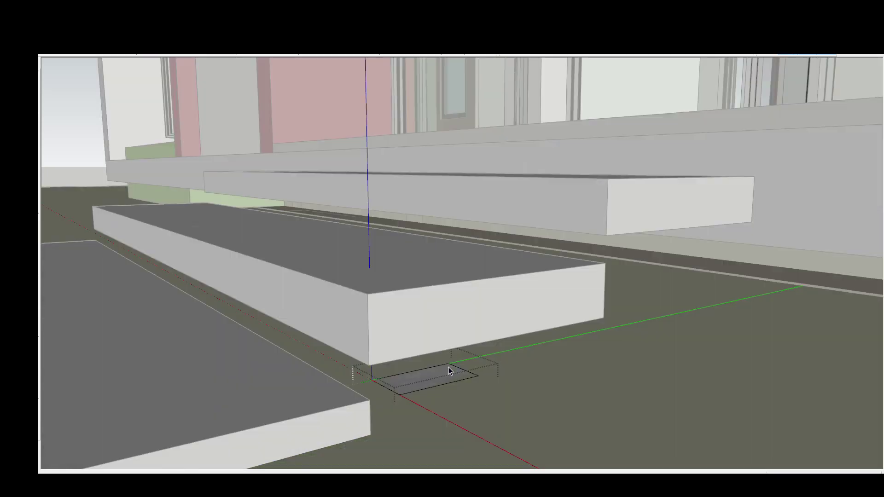
{"action": "mouse_move", "coordinate": [449, 366]}
{"action": "middle_mouse_down"}
{"action": "mouse_move", "coordinate": [784, 320]}
{"action": "mouse_move", "coordinate": [607, 399]}
{"action": "mouse_move", "coordinate": [546, 413]}
{"action": "middle_mouse_up"}
{"action": "scroll", "coordinate": [611, 387], "scroll_direction": "up", "scroll_amount": 3}
{"action": "scroll", "coordinate": [617, 369], "scroll_direction": "down", "scroll_amount": 4}
{"action": "scroll", "coordinate": [546, 414], "scroll_direction": "up", "scroll_amount": 3}
Step: Inspect the step slabs and their support blocks from below and above, ending front-left
{"action": "mouse_move", "coordinate": [517, 381]}
{"action": "middle_mouse_down"}
{"action": "mouse_move", "coordinate": [616, 365]}
{"action": "mouse_move", "coordinate": [477, 321]}
{"action": "middle_mouse_up"}
{"action": "scroll", "coordinate": [621, 359], "scroll_direction": "up", "scroll_amount": 3}
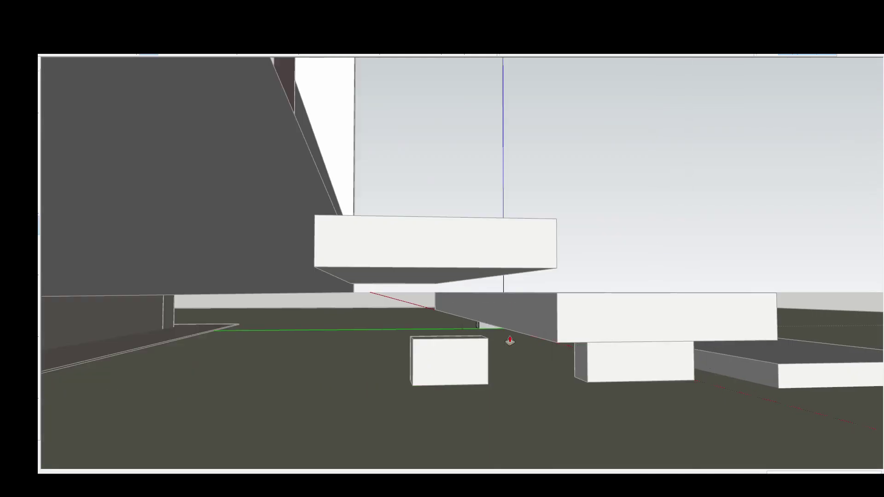
{"action": "middle_click_drag", "start_coordinate": [368, 366], "coordinate": [470, 322]}
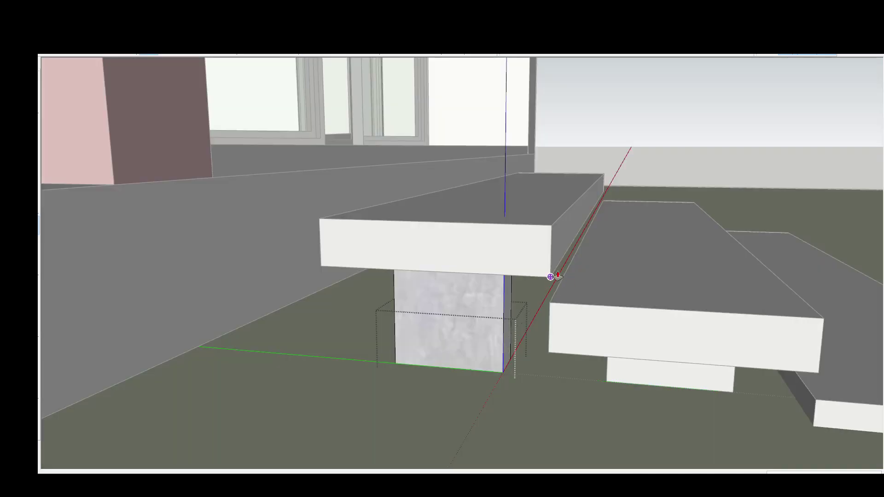
{"action": "scroll", "coordinate": [461, 375], "scroll_direction": "down", "scroll_amount": 5}
{"action": "scroll", "coordinate": [510, 356], "scroll_direction": "down", "scroll_amount": 3}
{"action": "scroll", "coordinate": [483, 350], "scroll_direction": "up", "scroll_amount": 5}
{"action": "scroll", "coordinate": [458, 341], "scroll_direction": "up", "scroll_amount": 2}
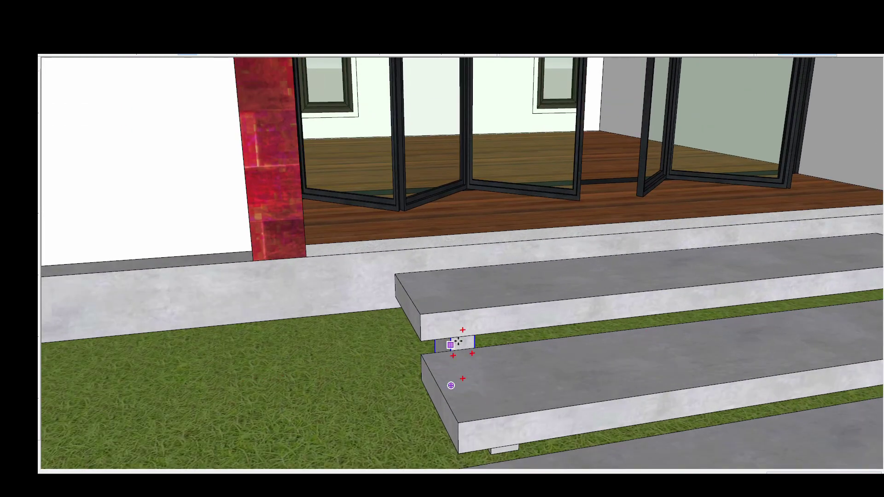
{"action": "scroll", "coordinate": [459, 340], "scroll_direction": "down", "scroll_amount": 5}
{"action": "scroll", "coordinate": [616, 316], "scroll_direction": "up", "scroll_amount": 2}
{"action": "middle_click_drag", "start_coordinate": [638, 330], "coordinate": [645, 352]}
{"action": "scroll", "coordinate": [575, 374], "scroll_direction": "down", "scroll_amount": 5}
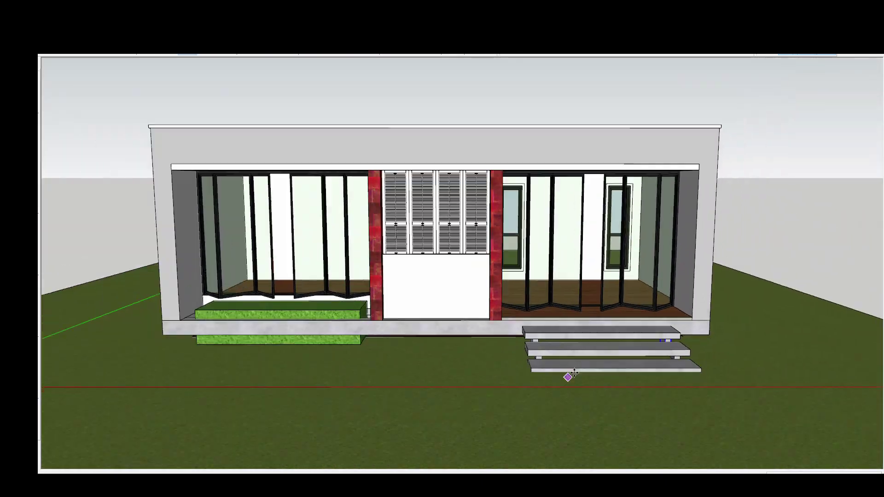
{"action": "scroll", "coordinate": [574, 373], "scroll_direction": "down", "scroll_amount": 5}
{"action": "mouse_move", "coordinate": [575, 373]}
{"action": "middle_mouse_down"}
{"action": "mouse_move", "coordinate": [687, 249]}
{"action": "mouse_move", "coordinate": [599, 350]}
{"action": "mouse_move", "coordinate": [101, 286]}
{"action": "mouse_move", "coordinate": [395, 348]}
{"action": "mouse_move", "coordinate": [681, 276]}
{"action": "middle_mouse_up"}
Step: Zoom and orbit to angled front views, then circle the whole house to inspect it
{"action": "scroll", "coordinate": [494, 276], "scroll_direction": "up", "scroll_amount": 5}
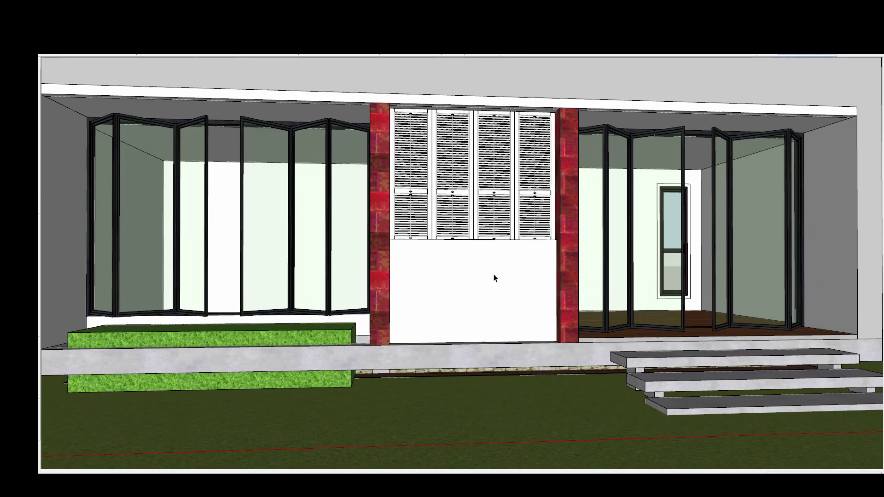
{"action": "scroll", "coordinate": [494, 278], "scroll_direction": "down", "scroll_amount": 5}
{"action": "mouse_move", "coordinate": [417, 326]}
{"action": "middle_mouse_down"}
{"action": "mouse_move", "coordinate": [482, 359]}
{"action": "mouse_move", "coordinate": [498, 322]}
{"action": "mouse_move", "coordinate": [482, 300]}
{"action": "mouse_move", "coordinate": [529, 313]}
{"action": "mouse_move", "coordinate": [460, 318]}
{"action": "mouse_move", "coordinate": [497, 329]}
{"action": "mouse_move", "coordinate": [507, 277]}
{"action": "mouse_move", "coordinate": [529, 247]}
{"action": "mouse_move", "coordinate": [523, 271]}
{"action": "middle_mouse_up"}
{"action": "scroll", "coordinate": [482, 300], "scroll_direction": "down", "scroll_amount": 3}
{"action": "scroll", "coordinate": [509, 251], "scroll_direction": "up", "scroll_amount": 5}
{"action": "scroll", "coordinate": [522, 275], "scroll_direction": "down", "scroll_amount": 3}
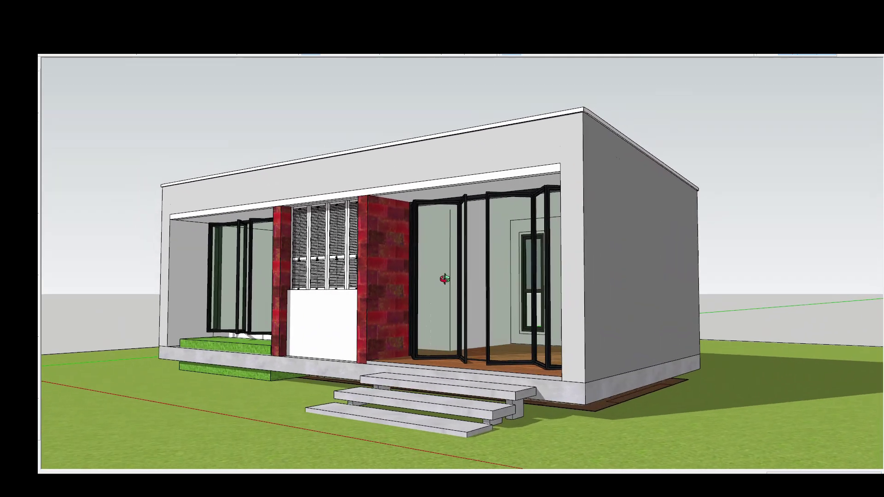
{"action": "mouse_move", "coordinate": [445, 276]}
{"action": "middle_mouse_down"}
{"action": "mouse_move", "coordinate": [619, 315]}
{"action": "mouse_move", "coordinate": [474, 277]}
{"action": "mouse_move", "coordinate": [421, 326]}
{"action": "mouse_move", "coordinate": [378, 311]}
{"action": "mouse_move", "coordinate": [433, 304]}
{"action": "middle_mouse_up"}
{"action": "scroll", "coordinate": [421, 326], "scroll_direction": "up", "scroll_amount": 2}
{"action": "scroll", "coordinate": [523, 267], "scroll_direction": "down", "scroll_amount": 2}
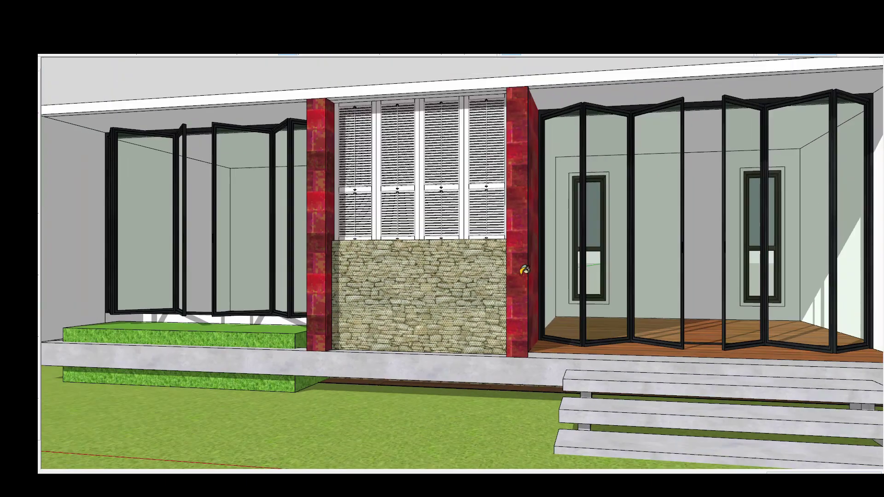
{"action": "scroll", "coordinate": [482, 259], "scroll_direction": "down", "scroll_amount": 3}
{"action": "scroll", "coordinate": [482, 259], "scroll_direction": "up", "scroll_amount": 2}
{"action": "mouse_move", "coordinate": [482, 259]}
{"action": "middle_mouse_down"}
{"action": "mouse_move", "coordinate": [681, 247]}
{"action": "mouse_move", "coordinate": [537, 66]}
{"action": "mouse_move", "coordinate": [554, 259]}
{"action": "mouse_move", "coordinate": [521, 339]}
{"action": "middle_mouse_up"}
{"action": "scroll", "coordinate": [537, 65], "scroll_direction": "up", "scroll_amount": 2}
{"action": "scroll", "coordinate": [537, 65], "scroll_direction": "up", "scroll_amount": 2}
{"action": "scroll", "coordinate": [520, 339], "scroll_direction": "down", "scroll_amount": 2}
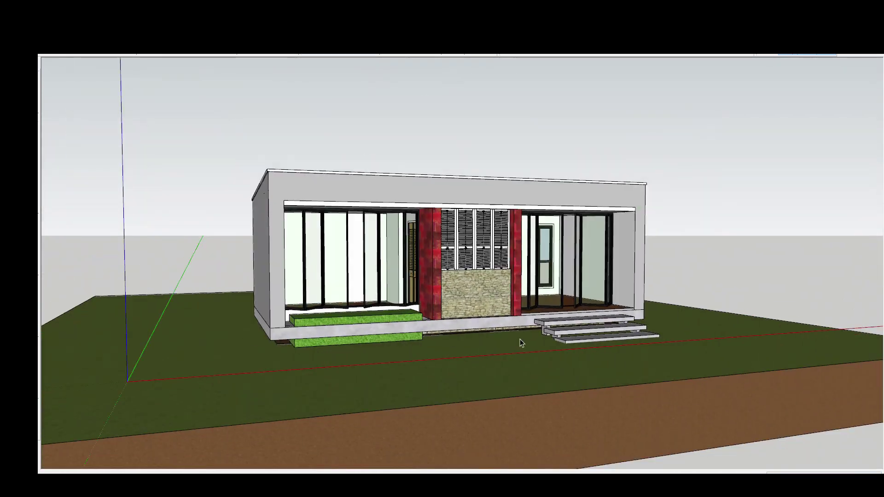
{"action": "scroll", "coordinate": [509, 255], "scroll_direction": "up", "scroll_amount": 3}
{"action": "mouse_move", "coordinate": [509, 256]}
{"action": "middle_mouse_down"}
{"action": "mouse_move", "coordinate": [432, 262]}
{"action": "mouse_move", "coordinate": [776, 267]}
{"action": "mouse_move", "coordinate": [308, 313]}
{"action": "middle_mouse_up"}
{"action": "key", "text": "Page_Down"}
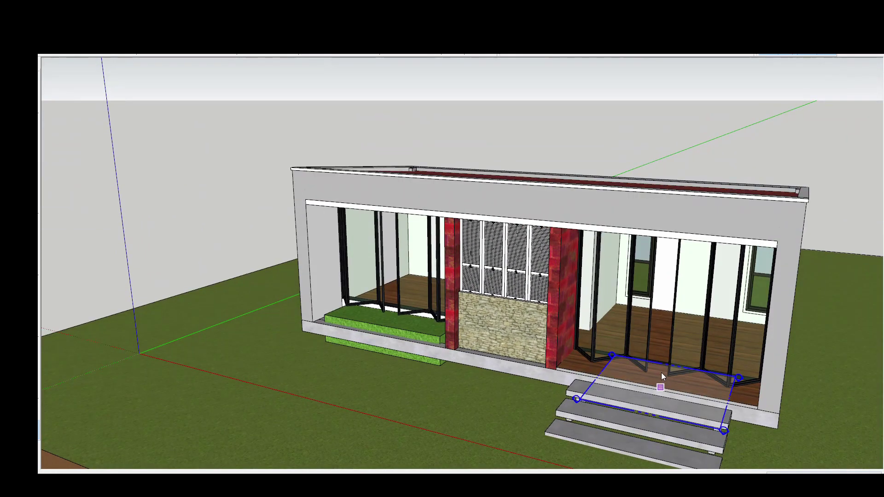
{"action": "key", "text": "Page_Down"}
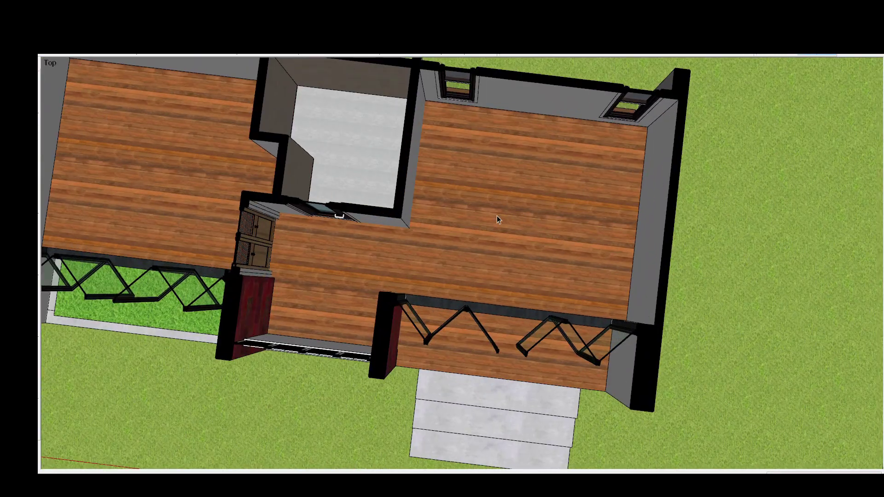
{"action": "middle_click_drag", "start_coordinate": [496, 220], "coordinate": [446, 216]}
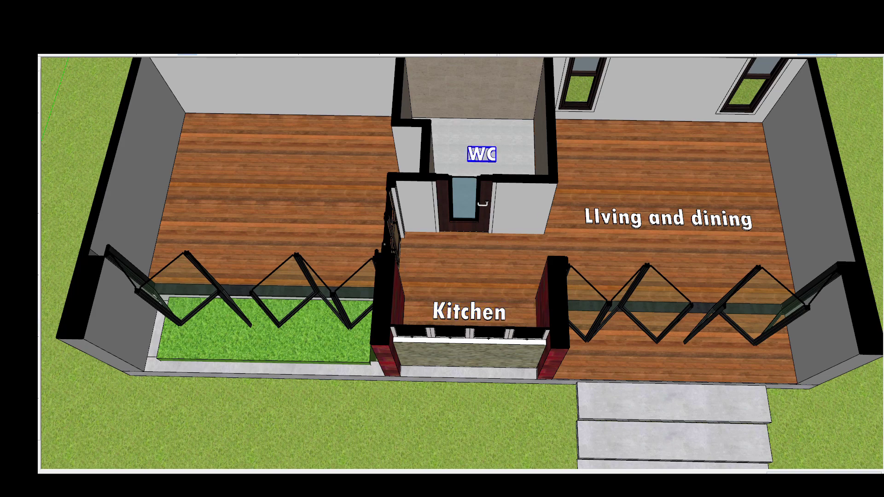
{"action": "key", "text": "F2"}
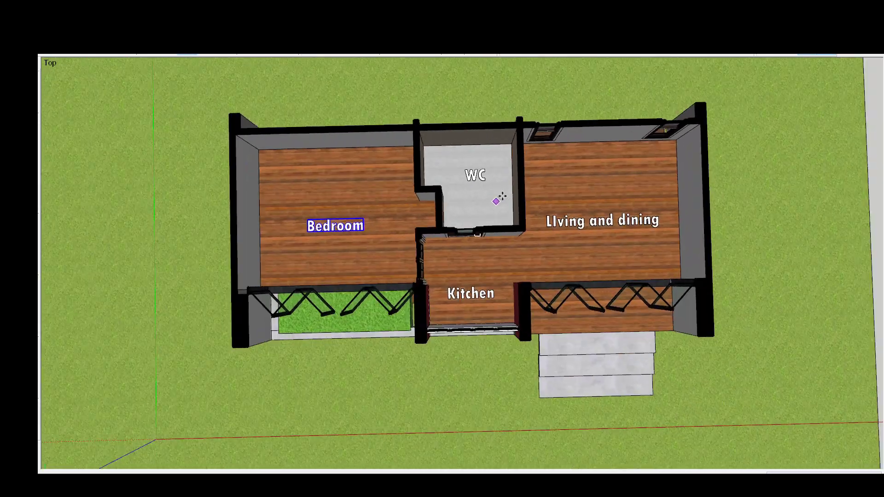
{"action": "middle_click_drag", "start_coordinate": [502, 197], "coordinate": [562, 255]}
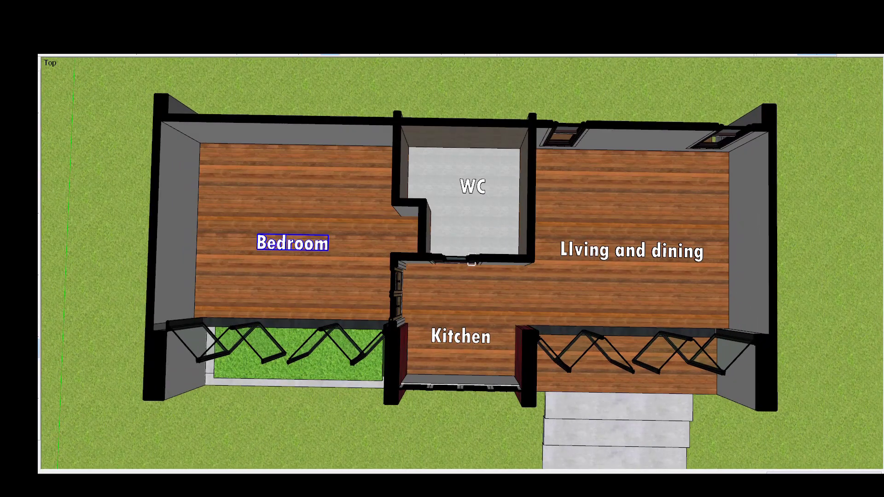
{"action": "left_click", "coordinate": [123, 54]}
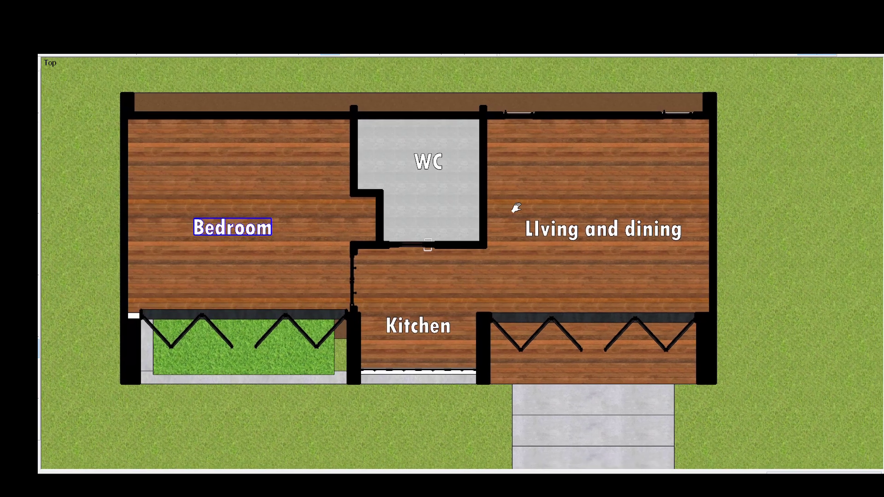
{"action": "scroll", "coordinate": [513, 204], "scroll_direction": "up", "scroll_amount": 2}
{"action": "mouse_move", "coordinate": [539, 211]}
{"action": "middle_mouse_down", "text": "shift"}
{"action": "mouse_move", "coordinate": [584, 223]}
{"action": "mouse_move", "coordinate": [622, 198]}
{"action": "mouse_move", "coordinate": [586, 211]}
{"action": "mouse_move", "coordinate": [588, 201]}
{"action": "middle_mouse_up", "text": "shift"}
{"action": "scroll", "coordinate": [588, 201], "scroll_direction": "down", "scroll_amount": 1}
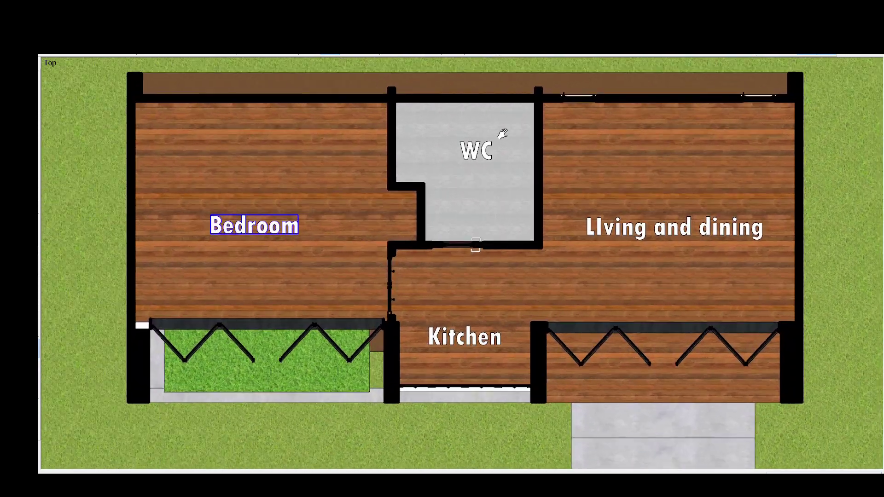
{"action": "left_click", "coordinate": [770, 54]}
{"action": "left_click", "coordinate": [504, 55]}
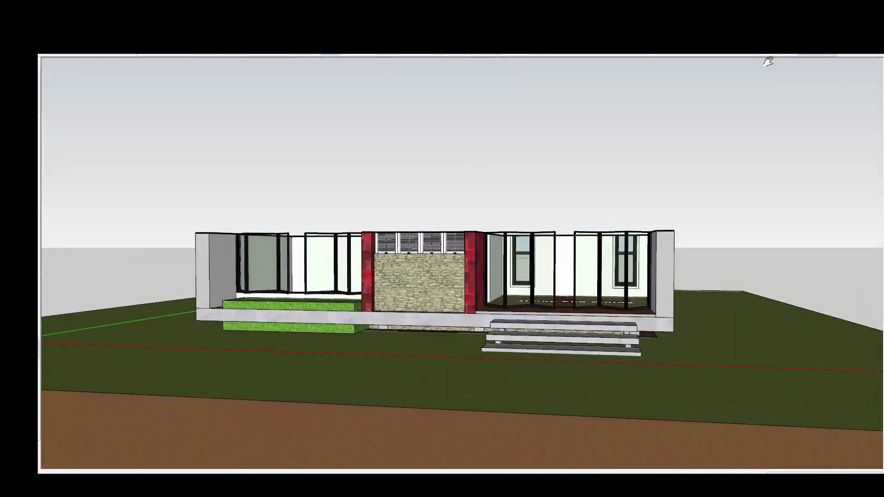
{"action": "left_click", "coordinate": [768, 55]}
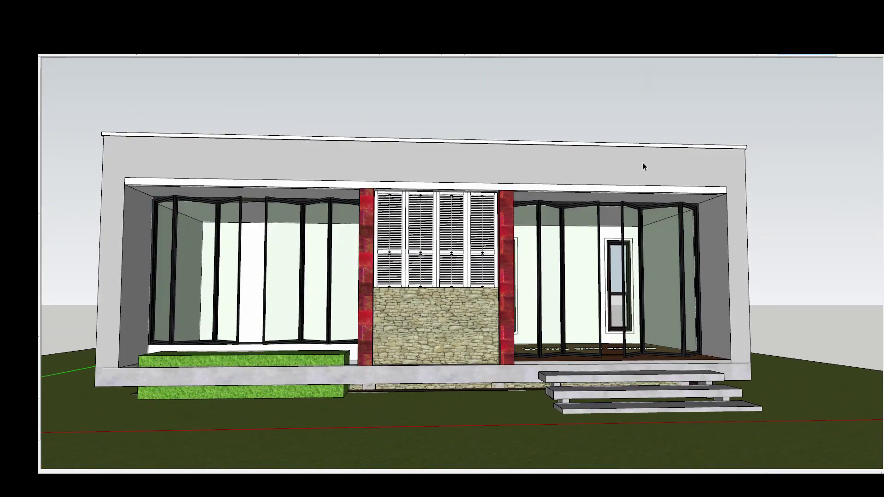
{"action": "mouse_move", "coordinate": [643, 164]}
{"action": "middle_mouse_down"}
{"action": "mouse_move", "coordinate": [580, 240]}
{"action": "mouse_move", "coordinate": [624, 211]}
{"action": "mouse_move", "coordinate": [636, 225]}
{"action": "mouse_move", "coordinate": [486, 256]}
{"action": "middle_mouse_up"}
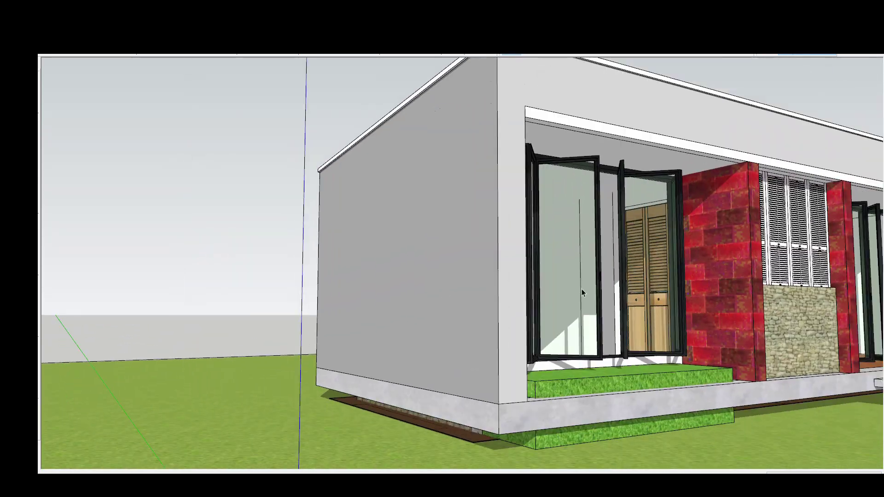